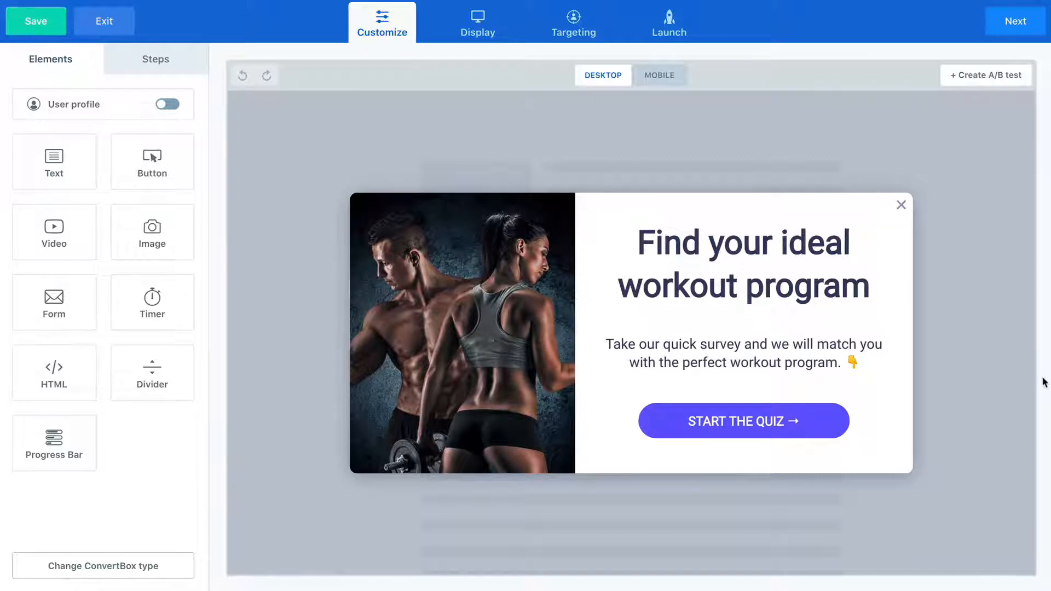
# Step: Open the START THE QUIZ button's settings and keep its action as Go to next step
pyautogui.click(775, 422)
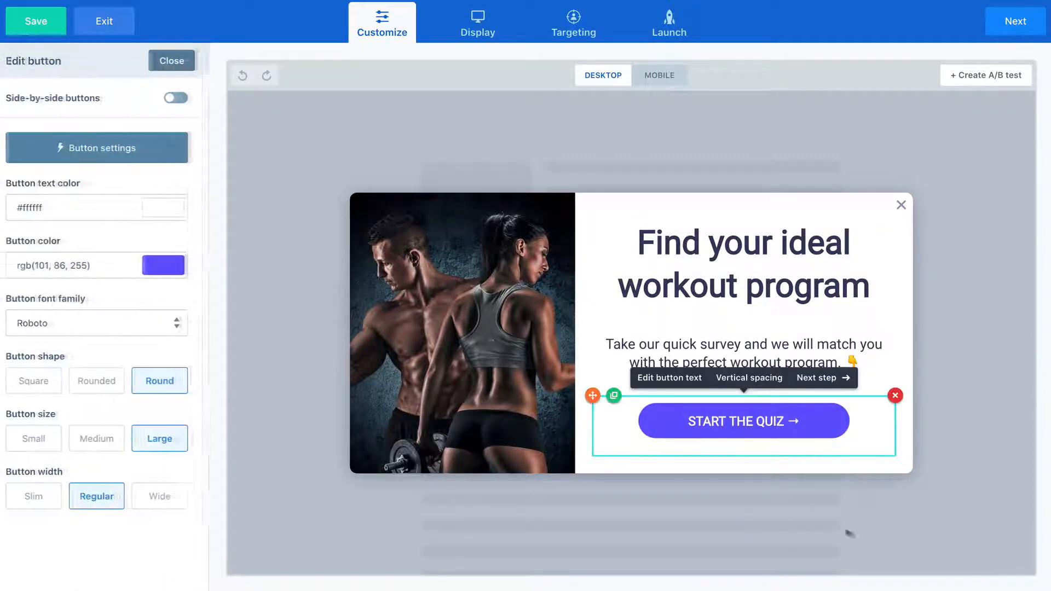
pyautogui.click(86, 149)
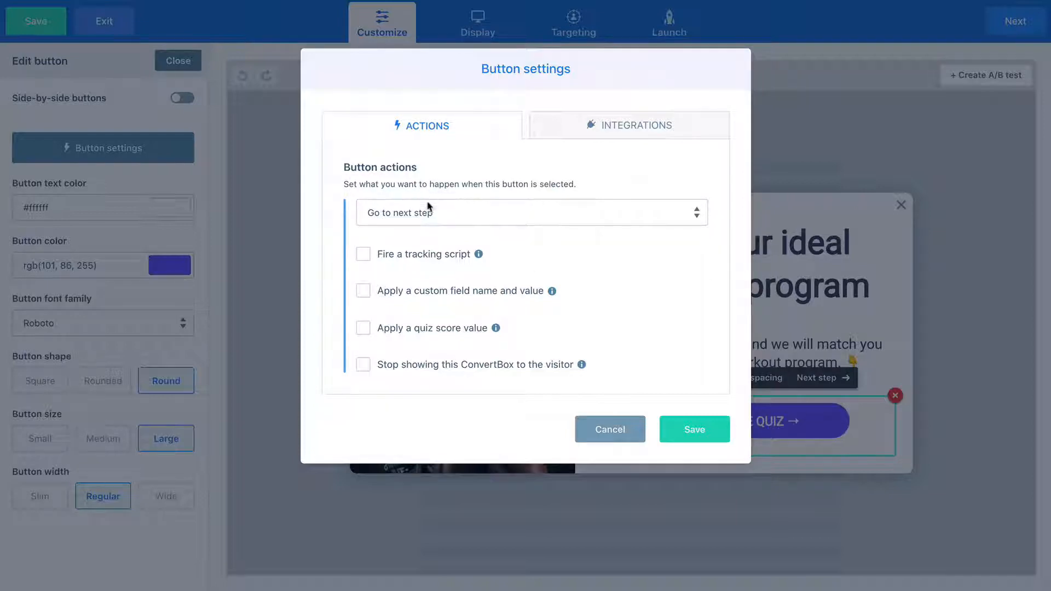
pyautogui.click(432, 214)
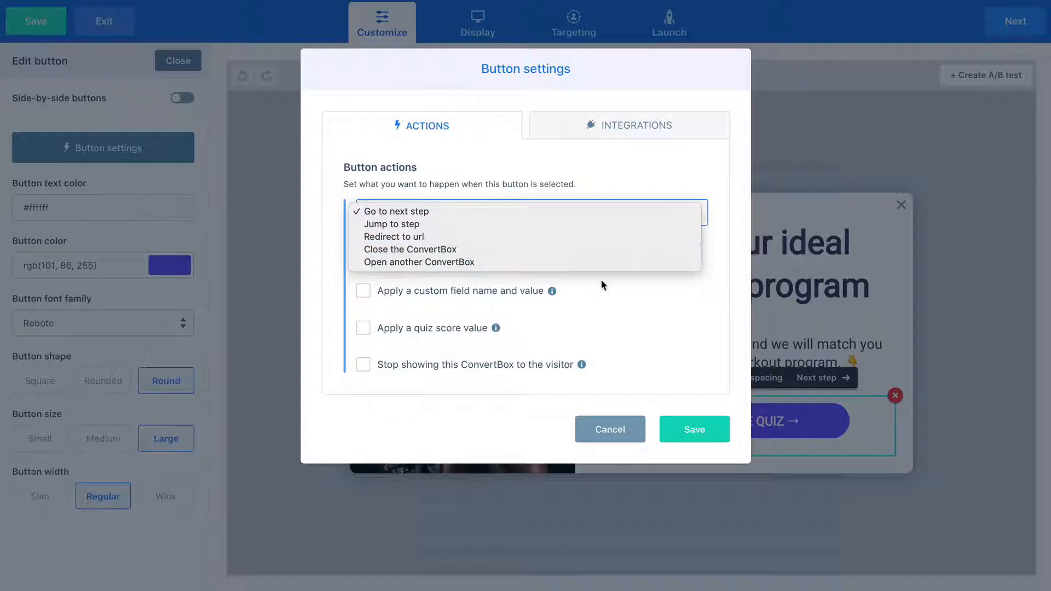
pyautogui.click(551, 207)
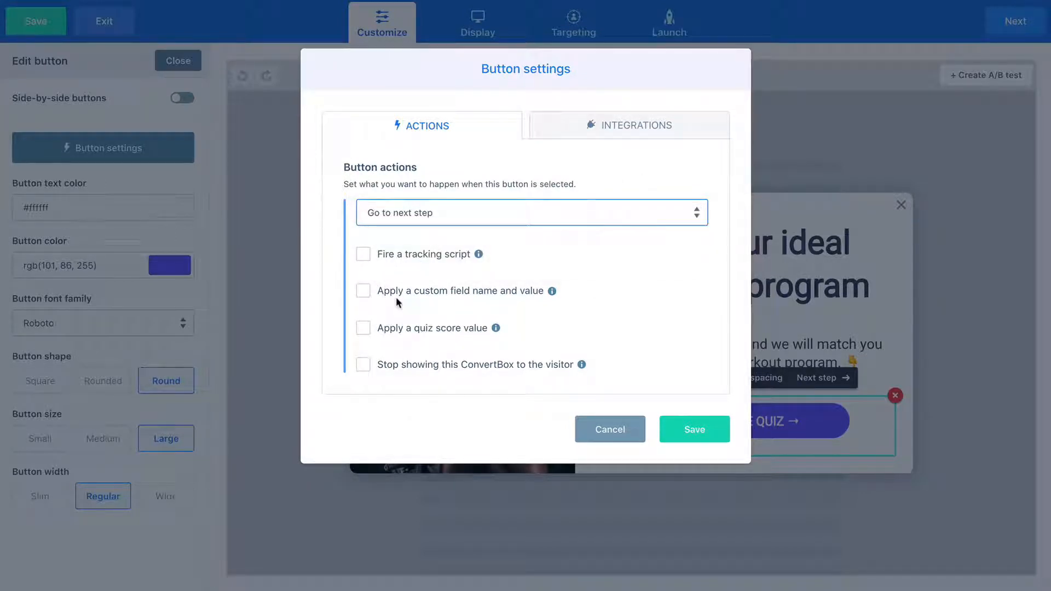
# Step: Enable applying a custom field name and value for the quiz start button and review its field value and identifier
pyautogui.click(364, 292)
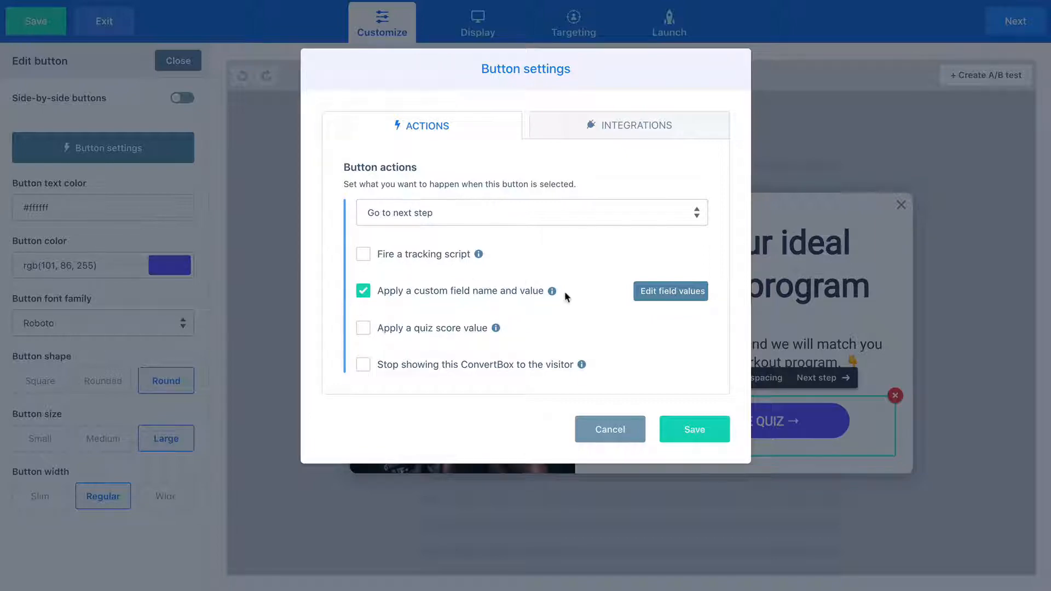
pyautogui.click(658, 296)
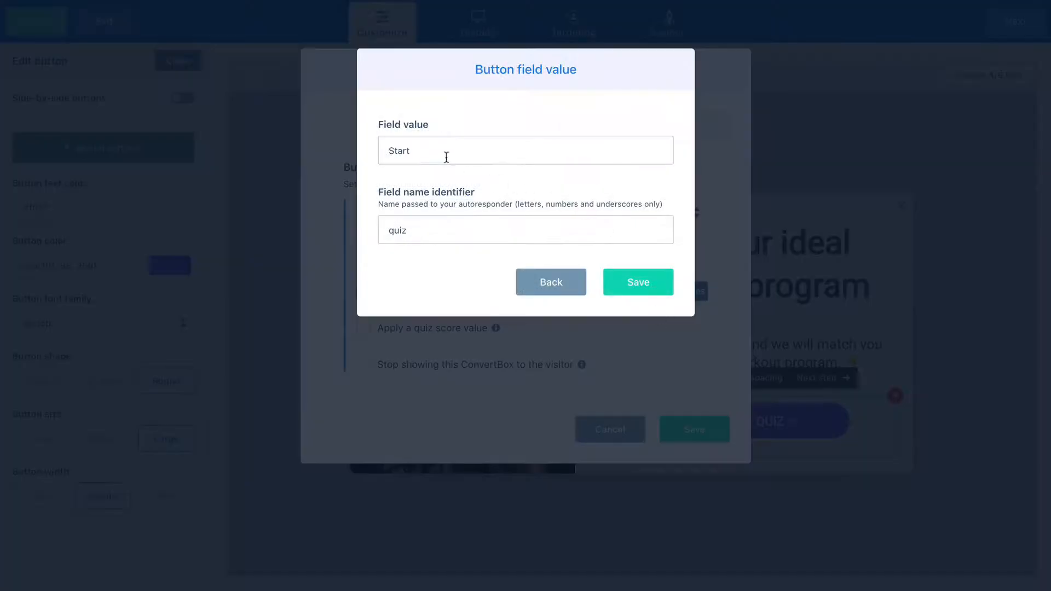
pyautogui.moveTo(441, 156); pyautogui.dragTo(386, 148)
pyautogui.moveTo(432, 239); pyautogui.dragTo(394, 248)
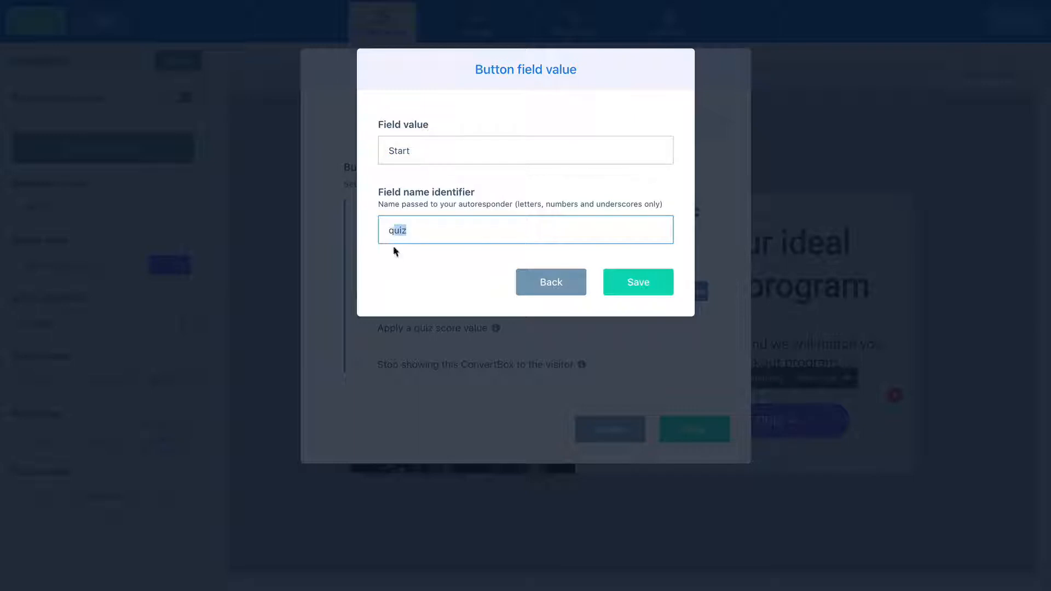
pyautogui.click(528, 279)
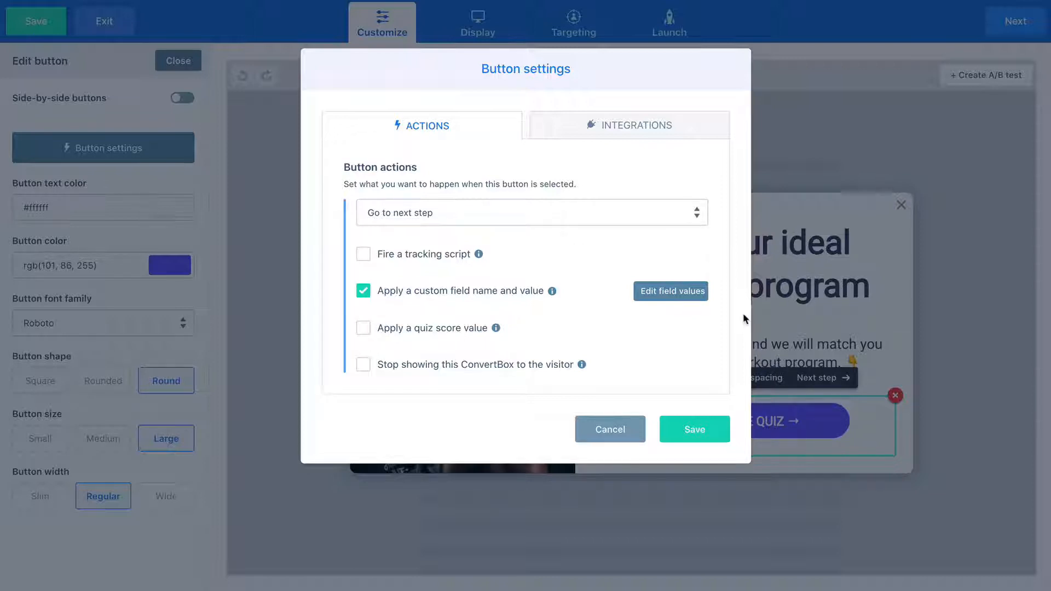
# Step: Enable a quiz score value for the quiz start button and set it to 10
pyautogui.click(364, 330)
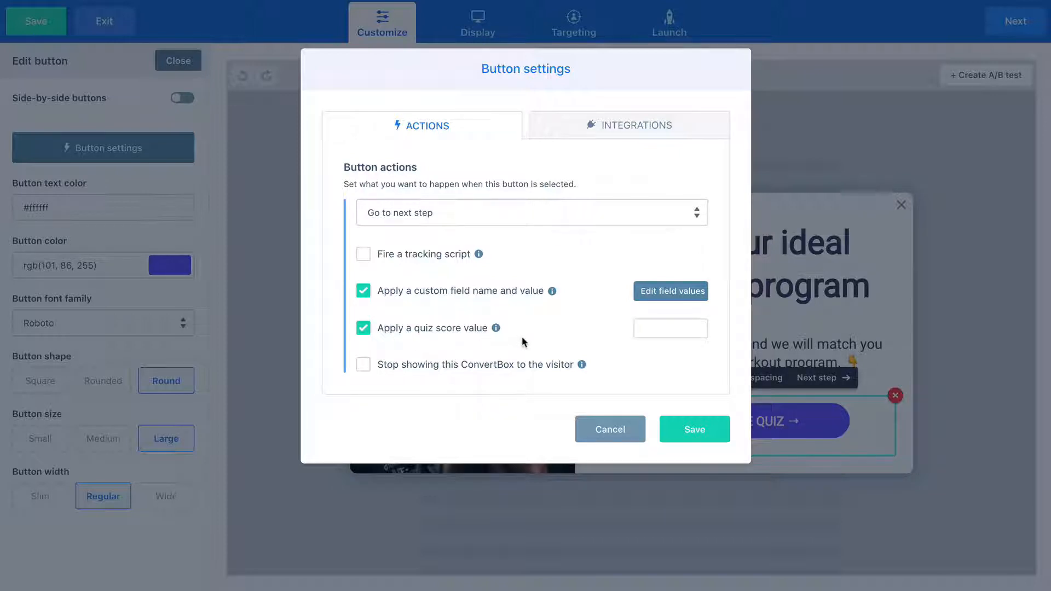
pyautogui.click(651, 330)
pyautogui.write('10')
pyautogui.click(742, 361)
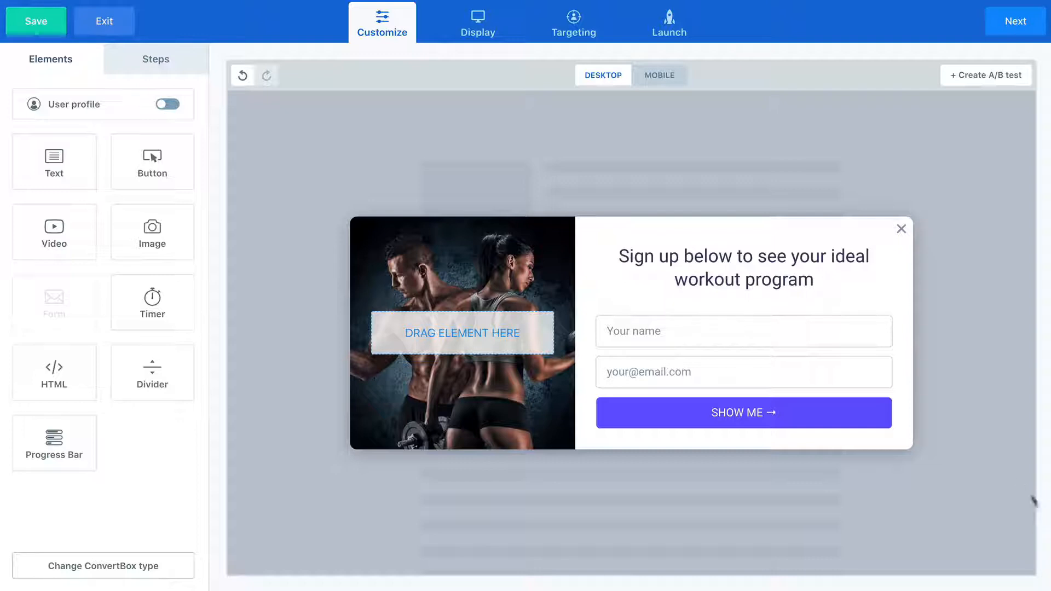
# Step: Open the sign-up form's submission actions, keep Go to next step as the default, and start a new conditional action
pyautogui.click(810, 365)
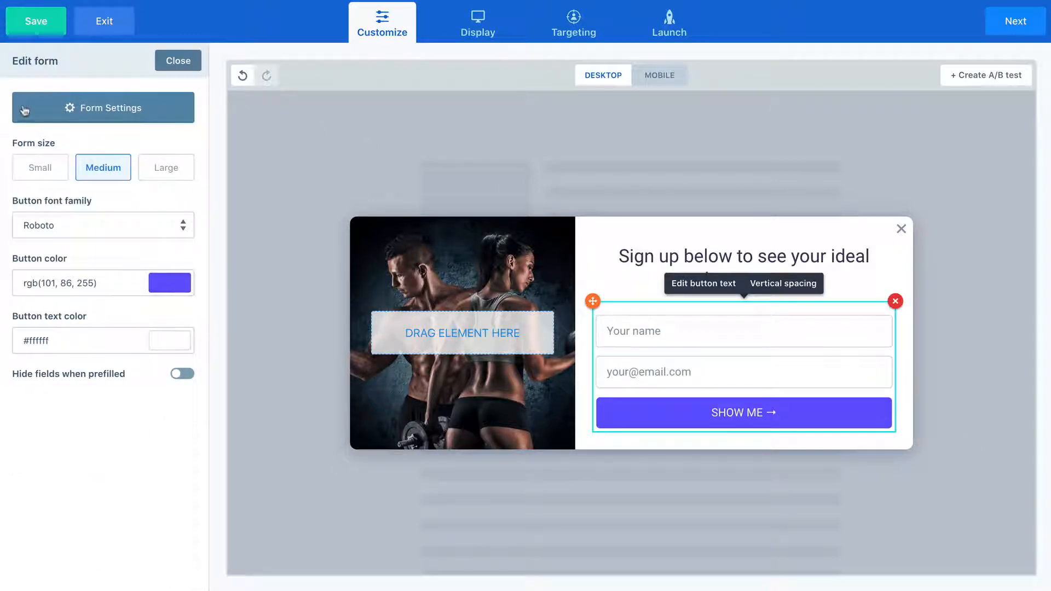
pyautogui.click(82, 119)
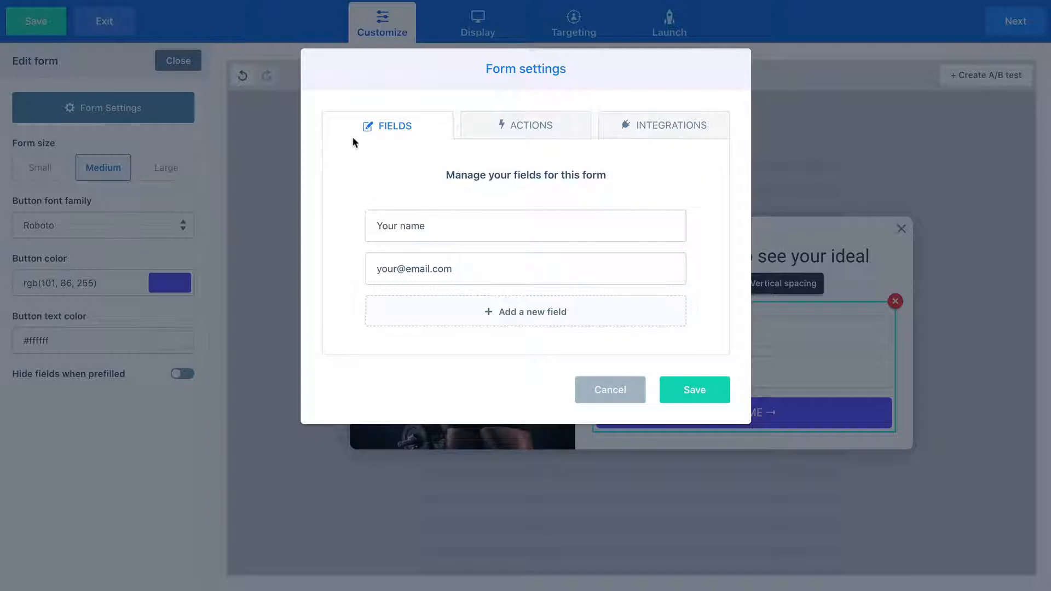
pyautogui.click(523, 125)
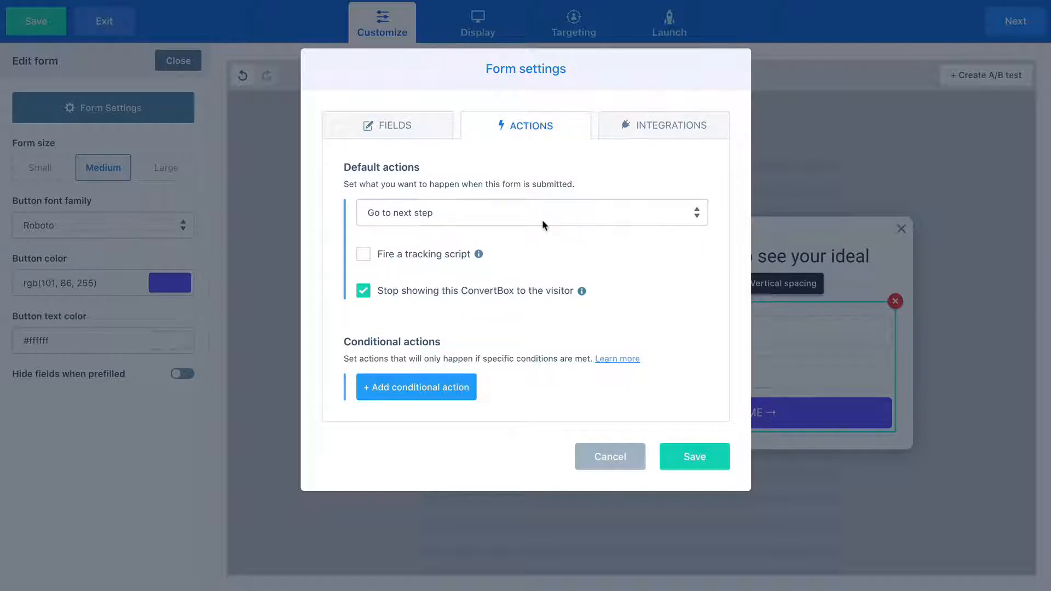
pyautogui.click(528, 223)
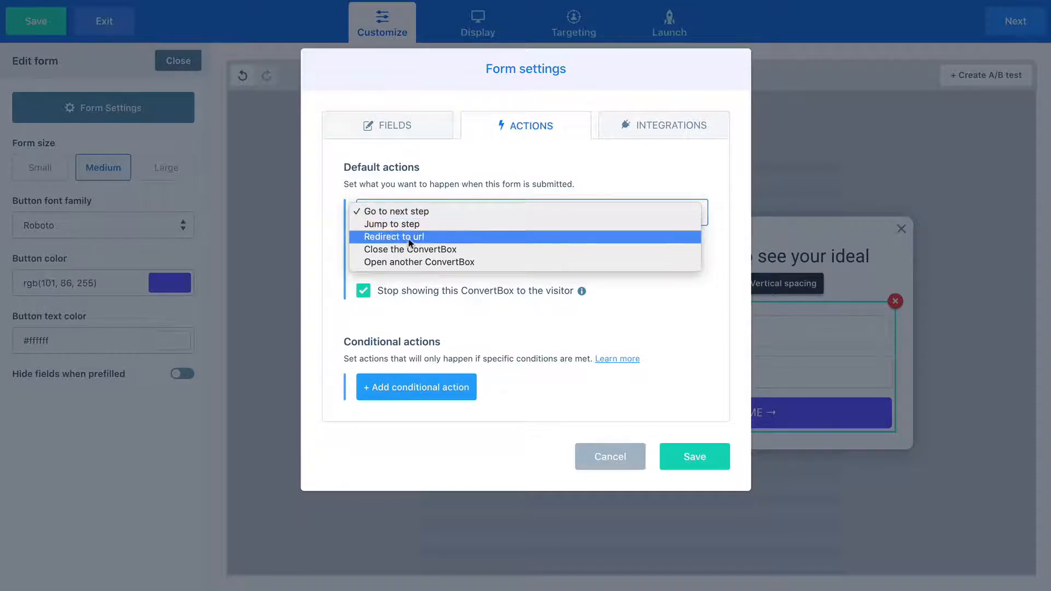
pyautogui.click(602, 322)
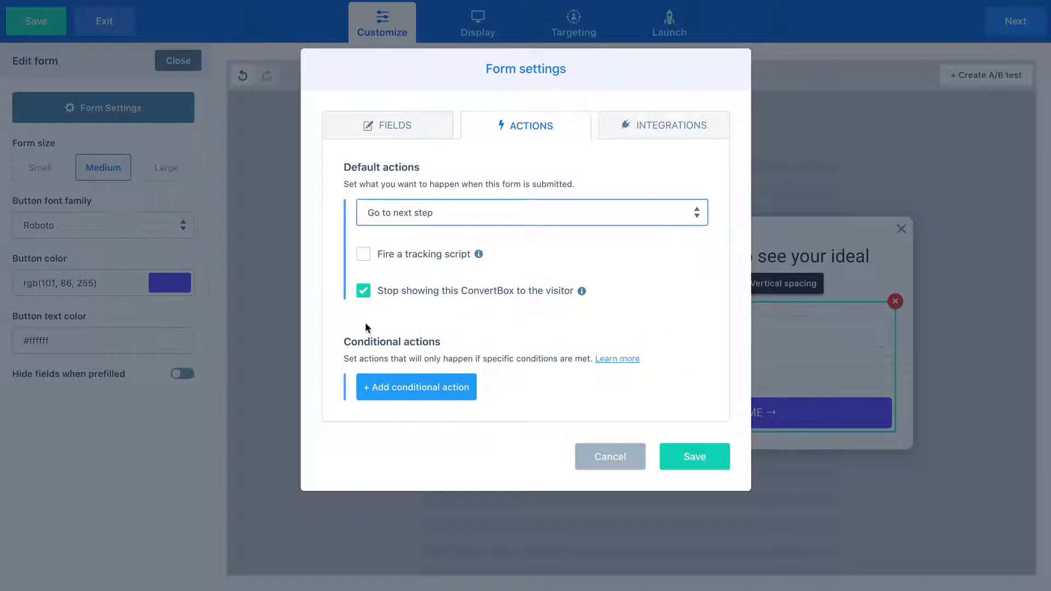
pyautogui.click(394, 387)
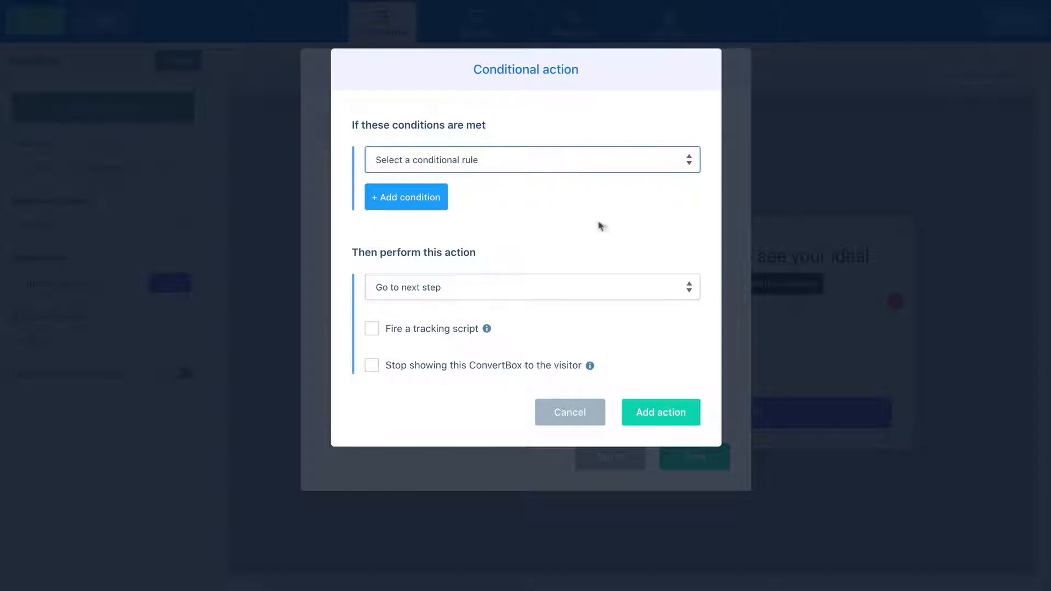
# Step: Try out the Button selected is and Quiz score range is rules for the first condition
pyautogui.click(452, 162)
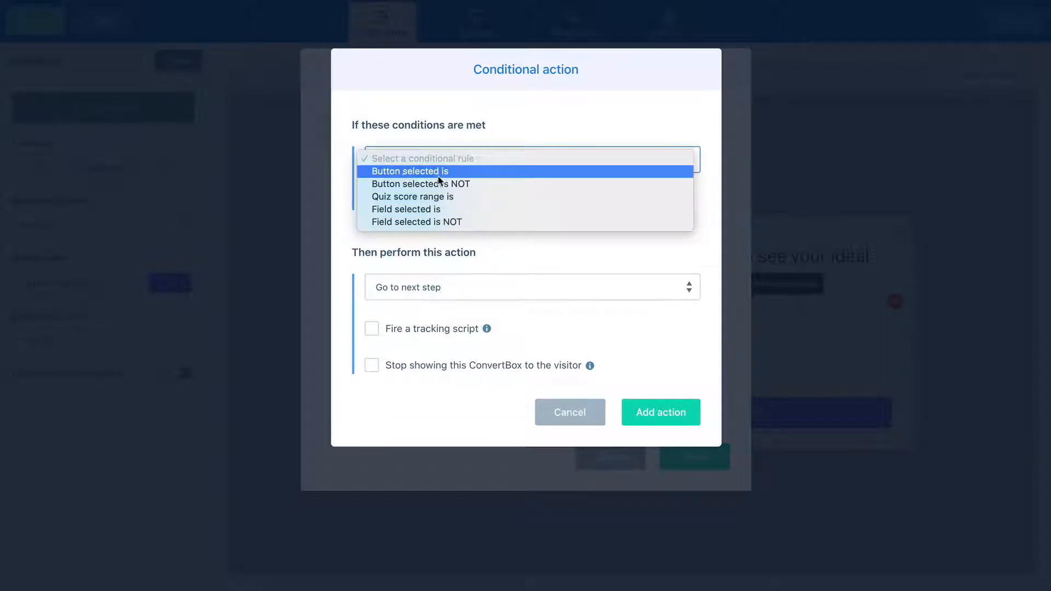
pyautogui.click(440, 175)
pyautogui.click(550, 161)
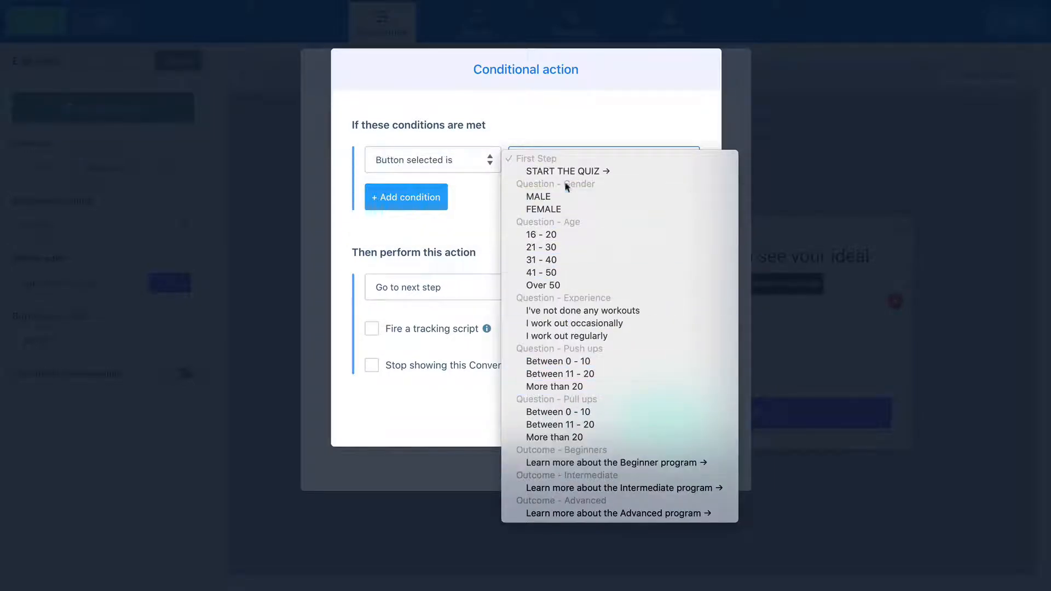
pyautogui.click(557, 129)
pyautogui.click(459, 159)
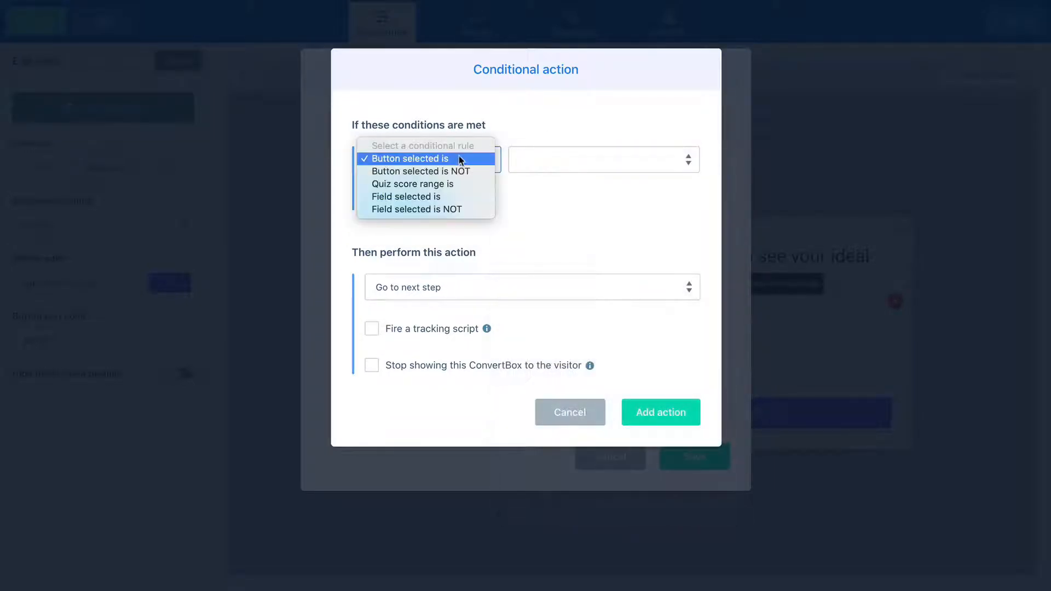
pyautogui.click(459, 184)
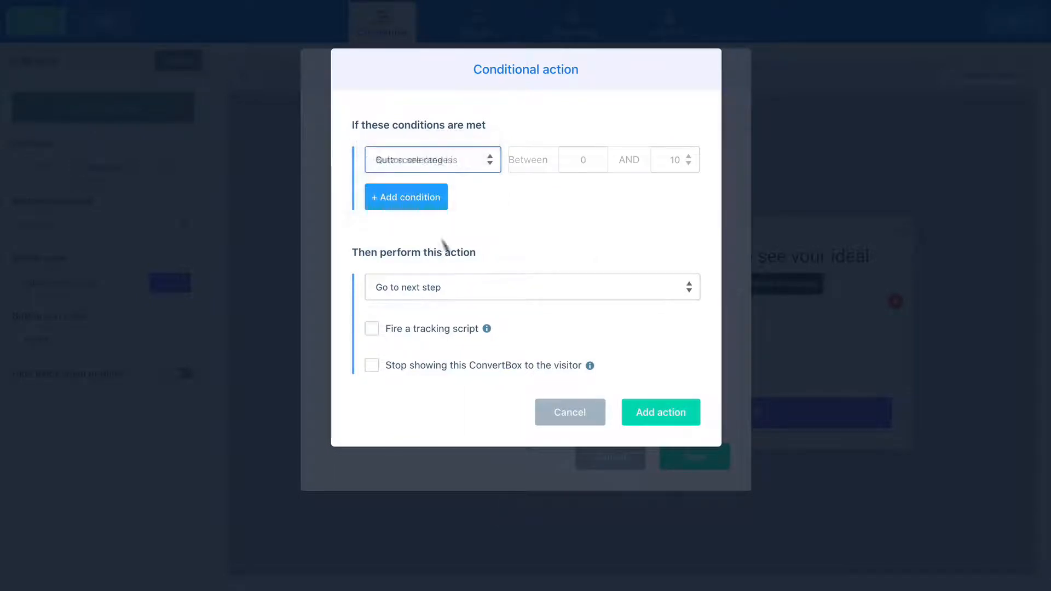
pyautogui.doubleClick(582, 160)
pyautogui.doubleClick(667, 164)
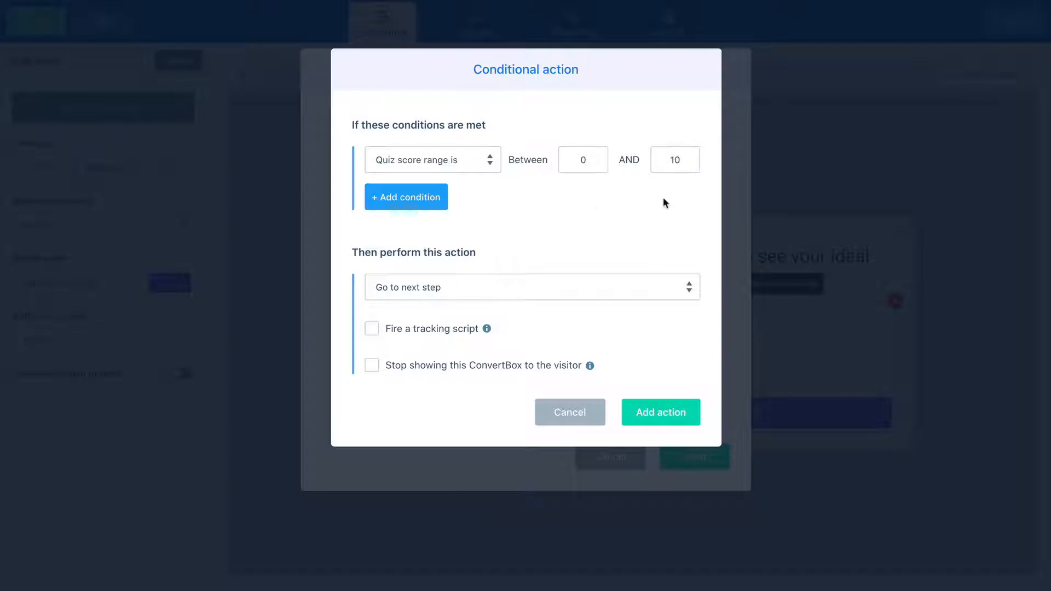
pyautogui.click(446, 170)
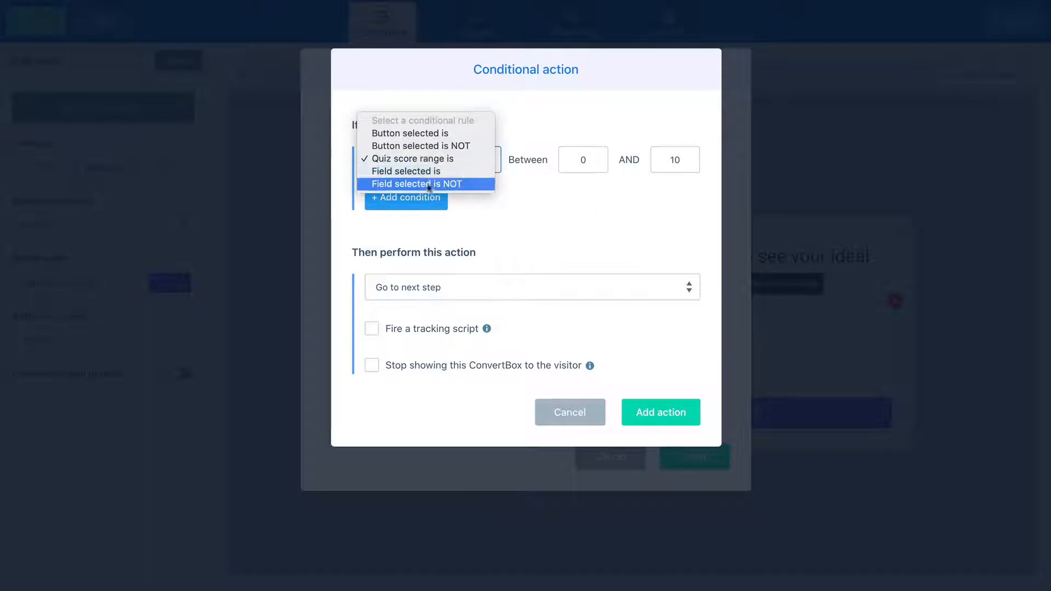
pyautogui.click(572, 234)
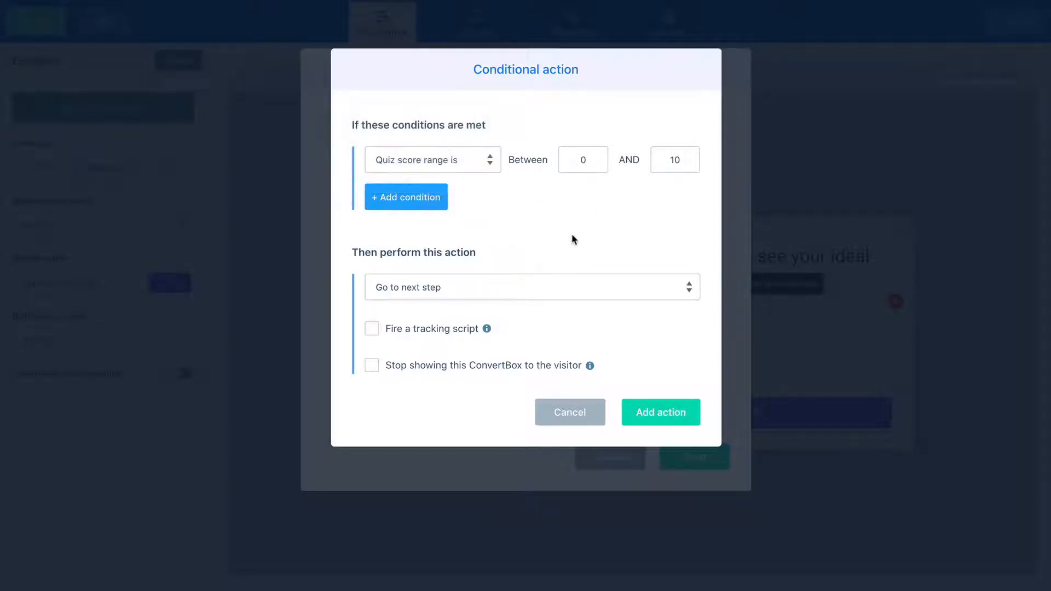
# Step: Set the first condition to Button selected is MALE
pyautogui.click(474, 160)
pyautogui.click(418, 133)
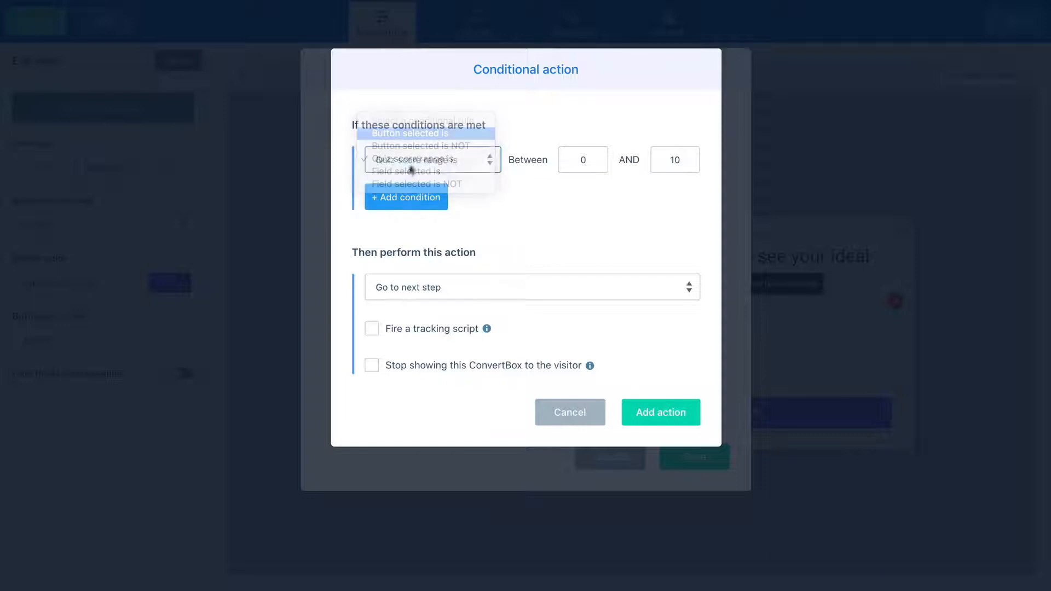
pyautogui.click(550, 160)
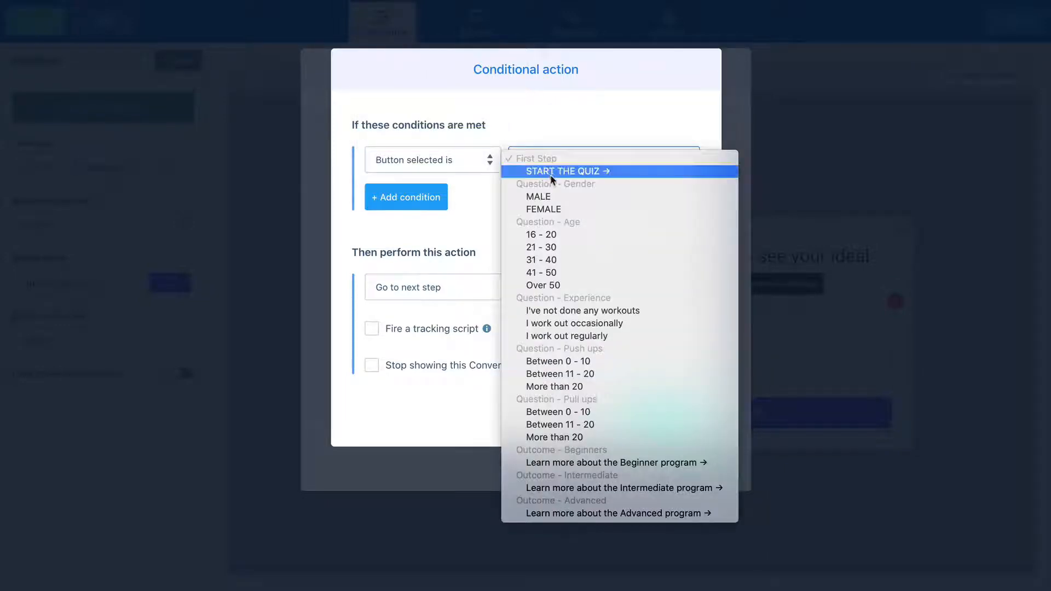
pyautogui.click(552, 199)
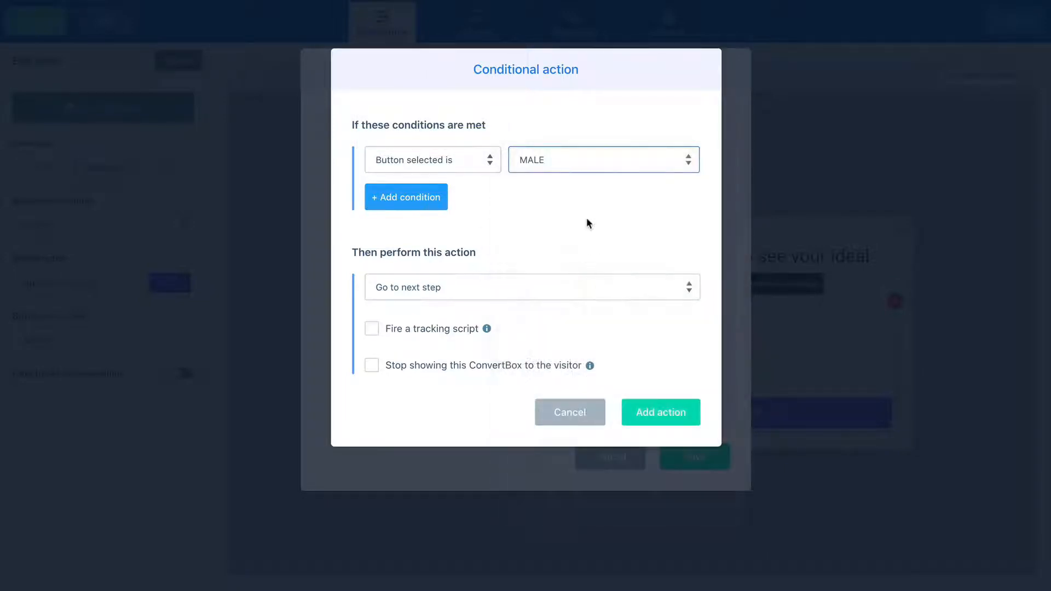
# Step: Add a second condition requiring a quiz score range between 0 and 10
pyautogui.click(429, 203)
pyautogui.click(457, 214)
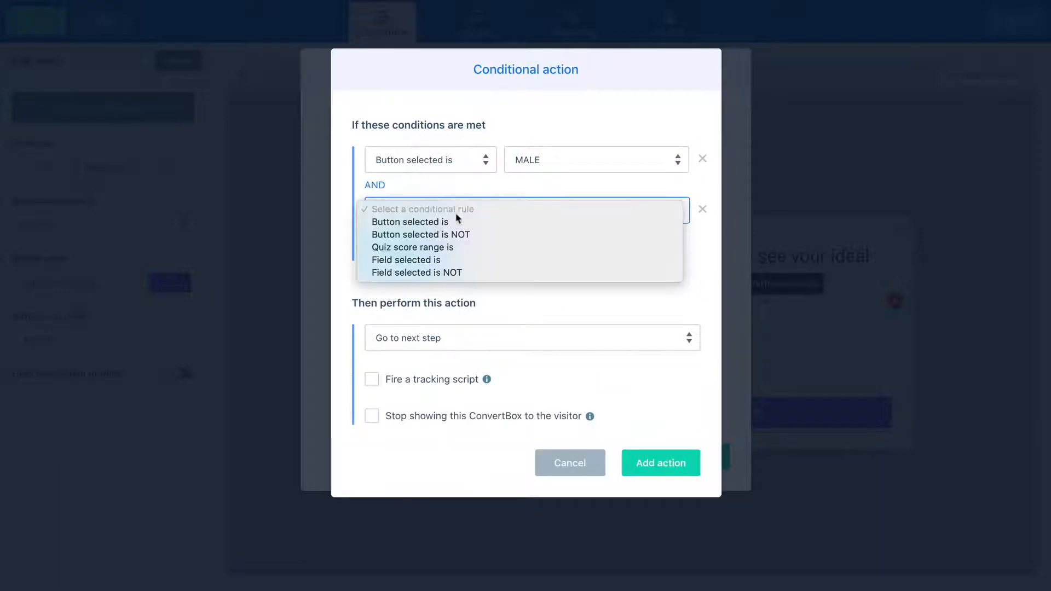
pyautogui.click(455, 248)
pyautogui.click(577, 209)
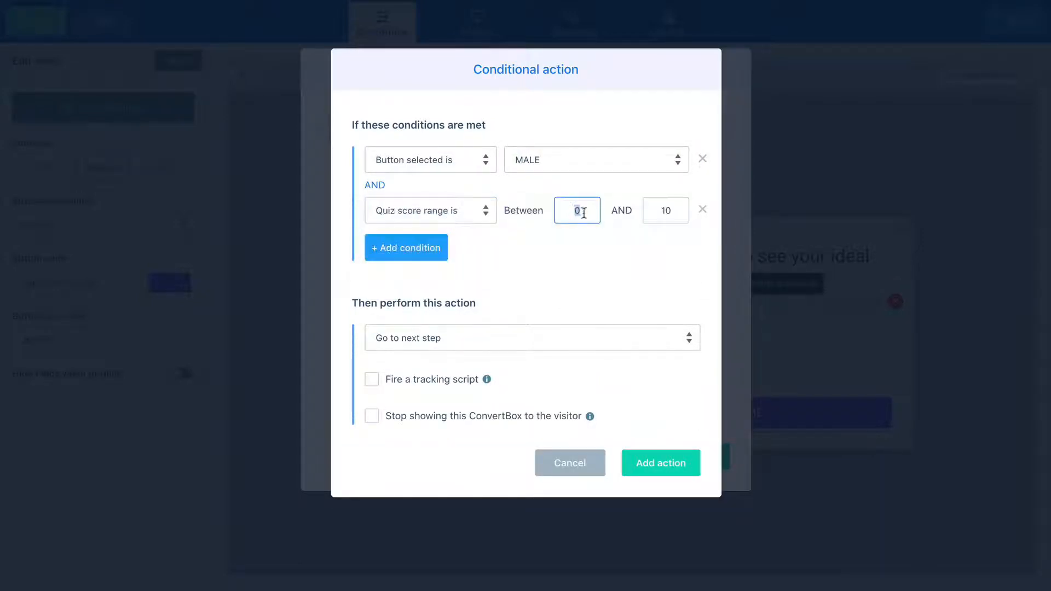
pyautogui.click(651, 213)
# Step: Make the conditional action redirect to a URL and fire a tracking script, and add it to the form
pyautogui.click(506, 344)
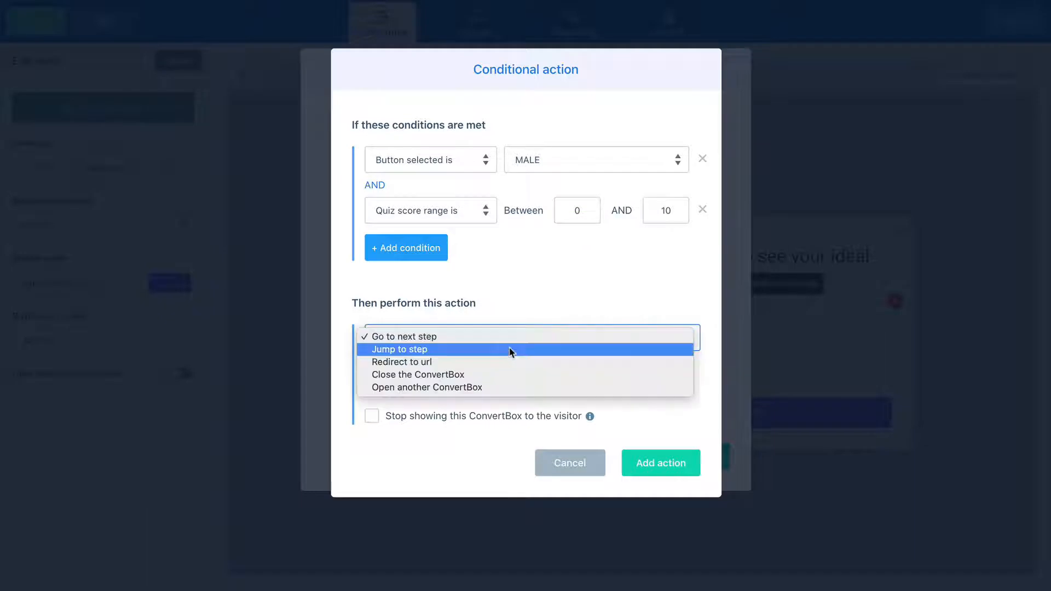
pyautogui.click(492, 349)
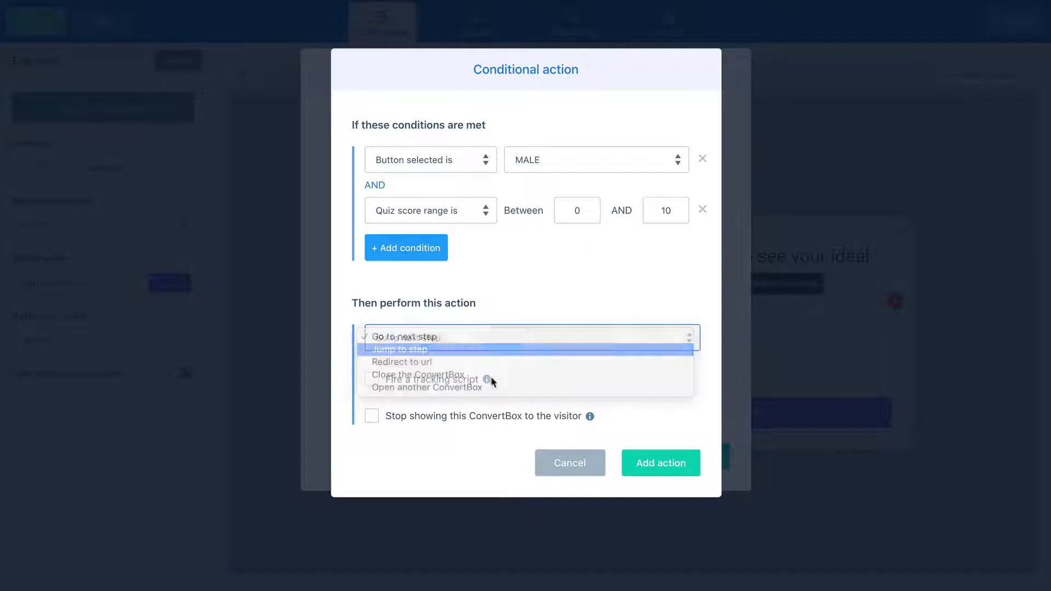
pyautogui.click(558, 339)
pyautogui.click(446, 343)
pyautogui.click(447, 343)
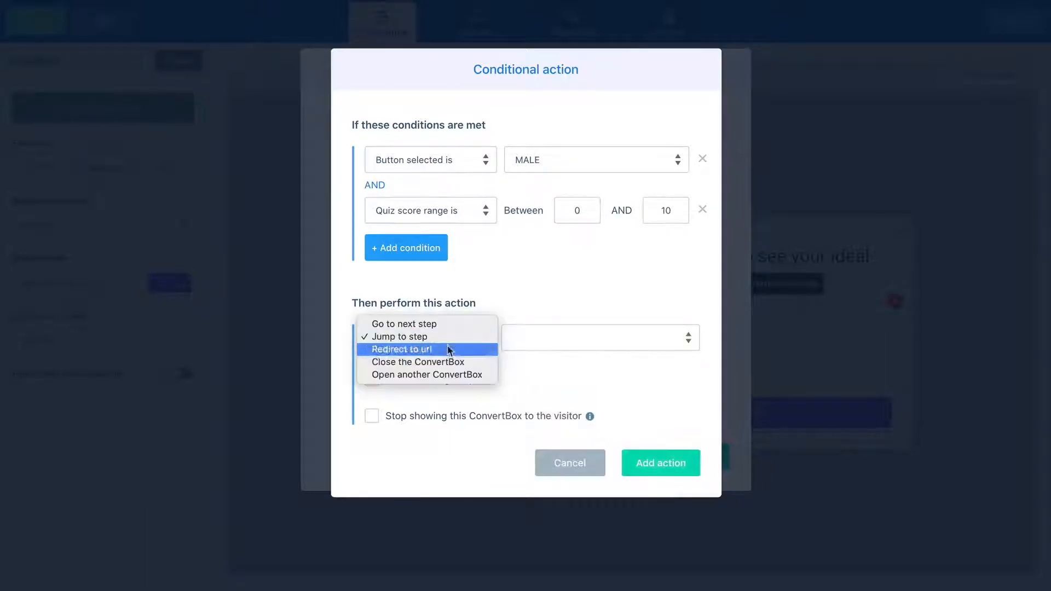
pyautogui.click(520, 354)
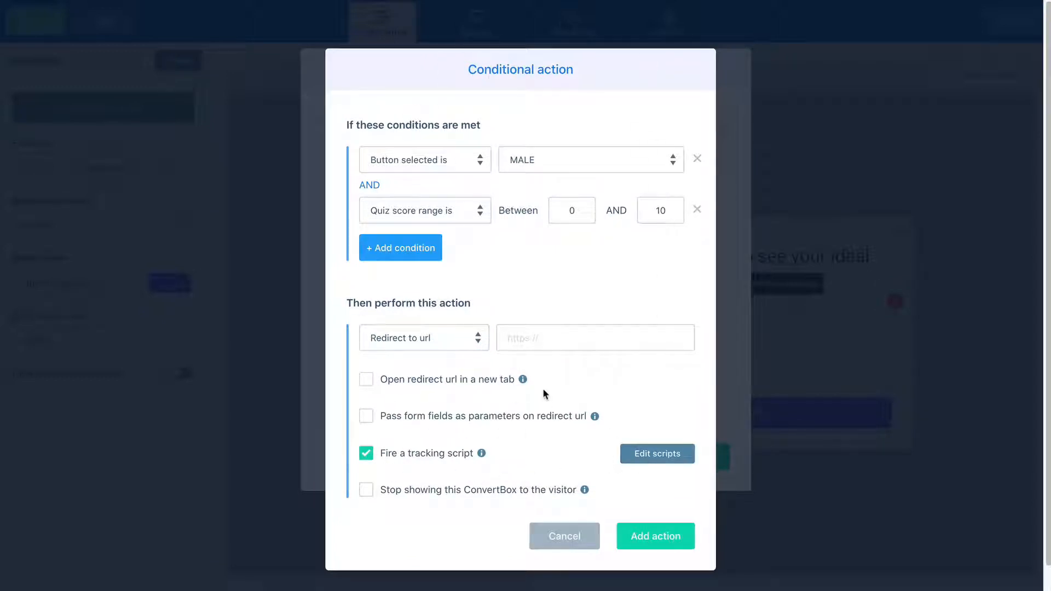
pyautogui.click(638, 540)
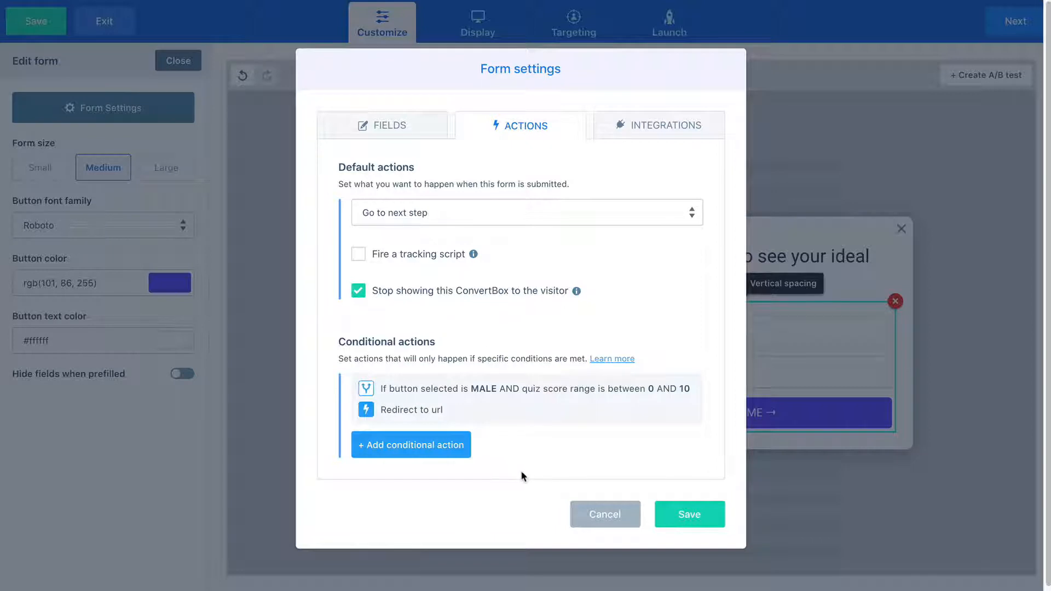
# Step: Add a default form integration that adds submissions to the New Leads list in ActiveCampaign account #1
pyautogui.click(655, 132)
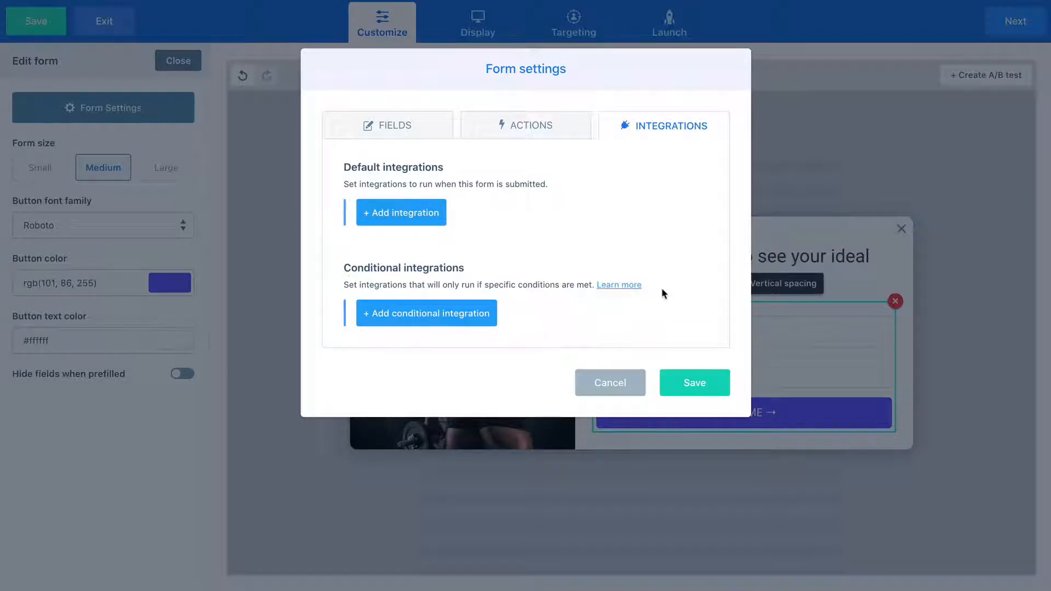
pyautogui.click(398, 213)
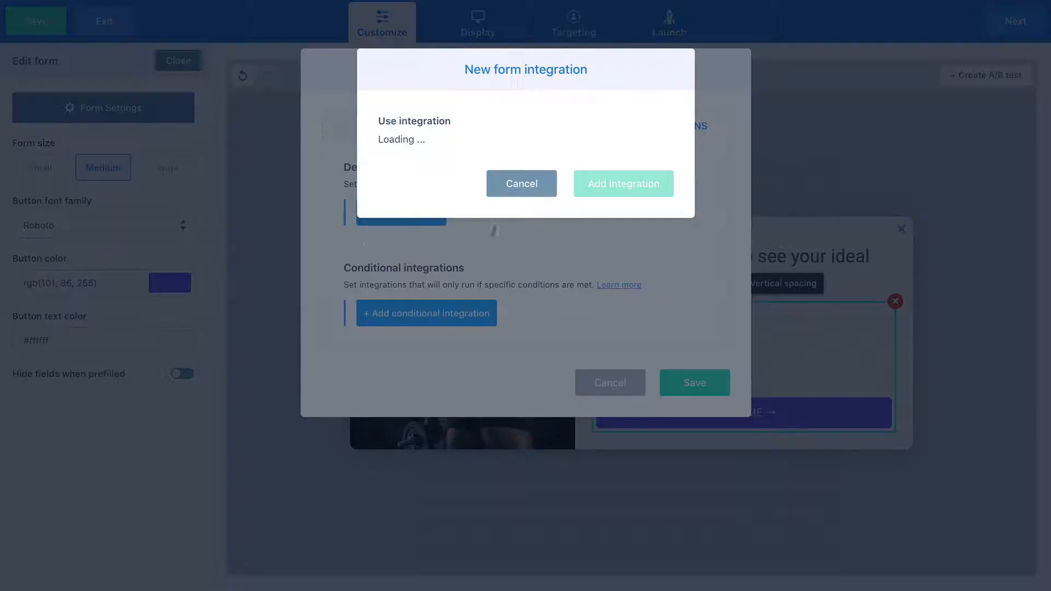
pyautogui.click(473, 148)
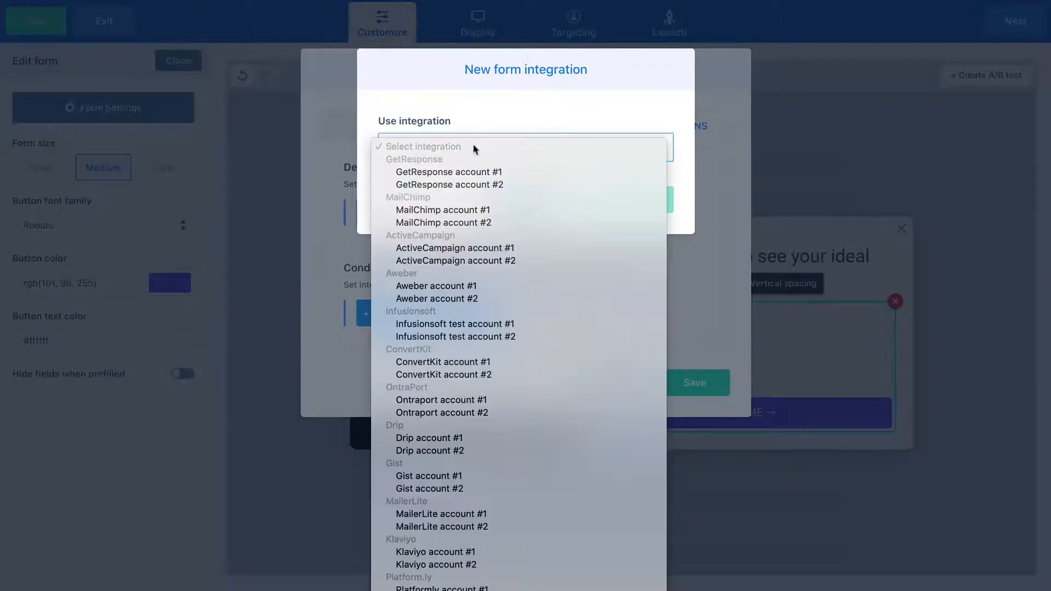
pyautogui.click(471, 247)
pyautogui.click(438, 213)
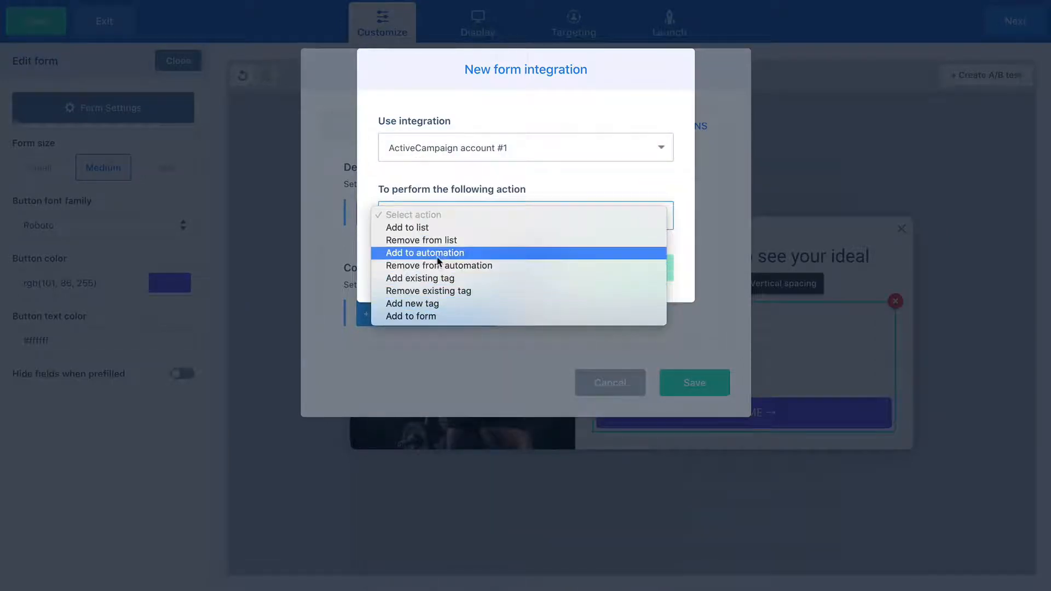
pyautogui.click(436, 229)
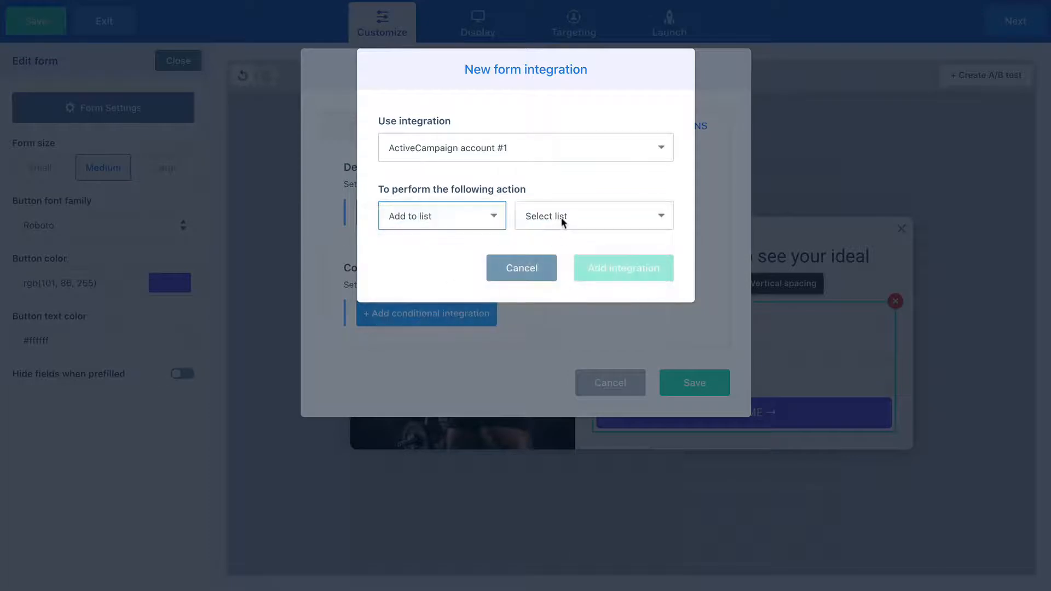
pyautogui.click(564, 222)
pyautogui.click(580, 317)
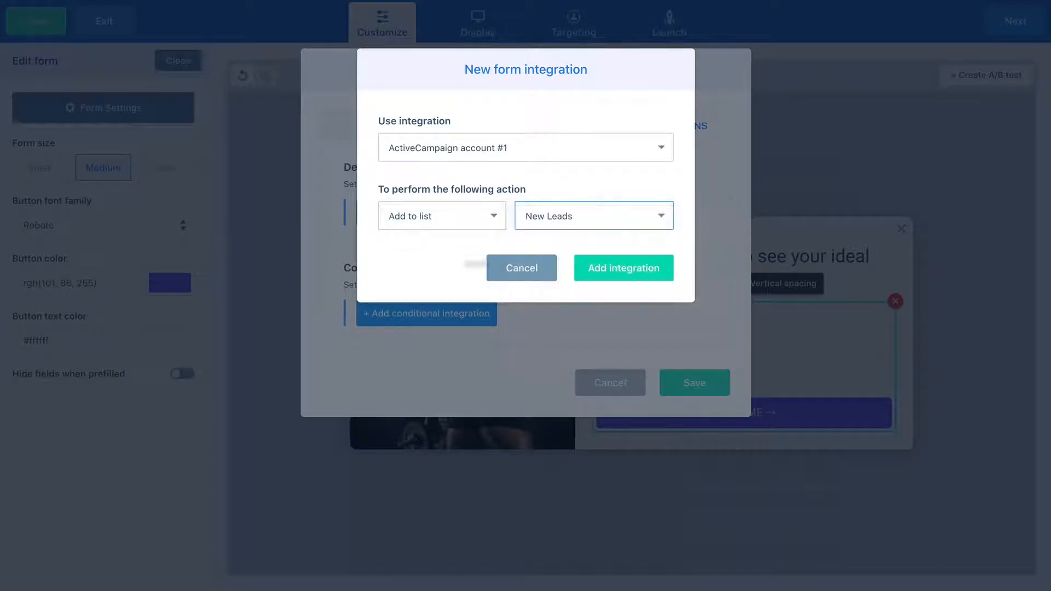
pyautogui.click(596, 268)
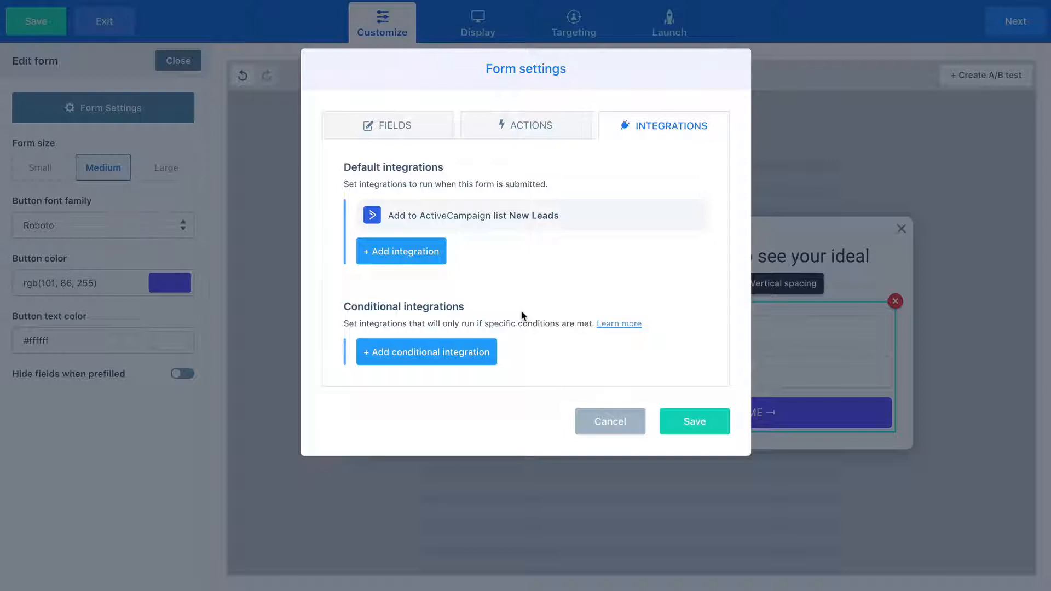
# Step: Start a conditional integration with the first condition Button selected is MALE
pyautogui.click(484, 359)
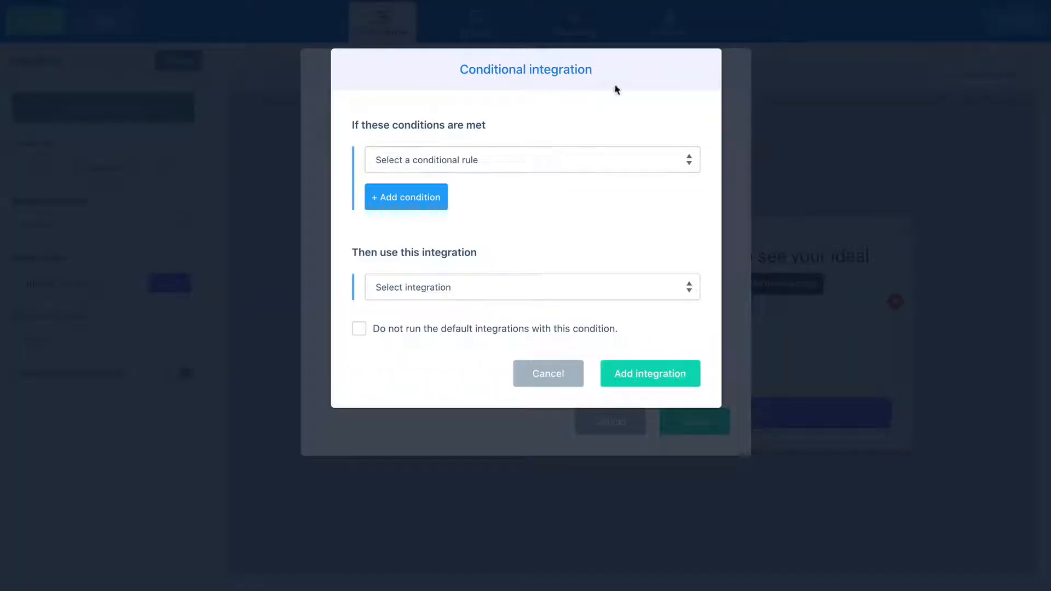
pyautogui.click(503, 165)
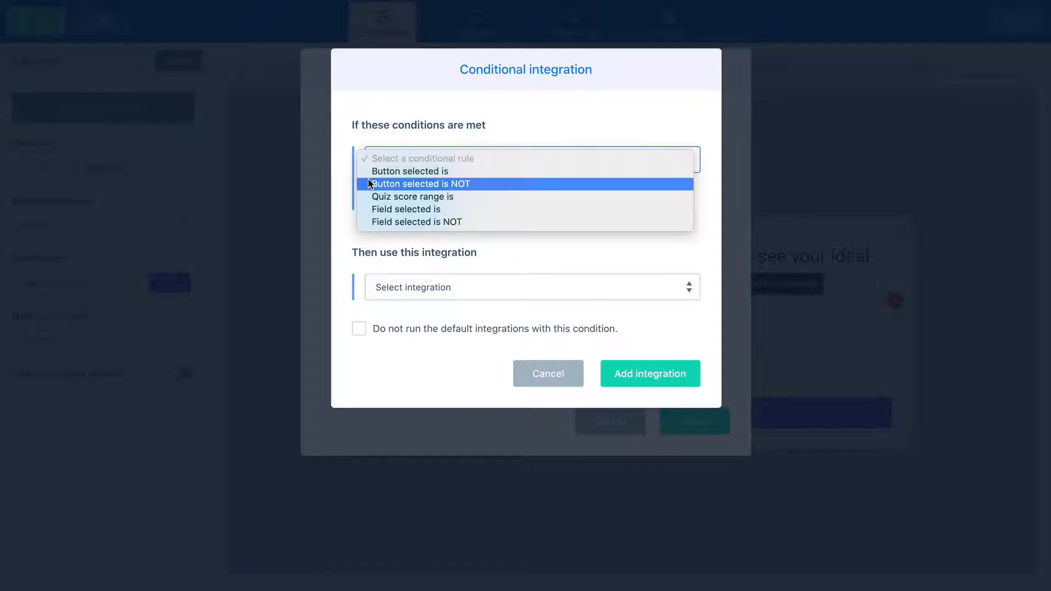
pyautogui.click(425, 173)
pyautogui.click(566, 159)
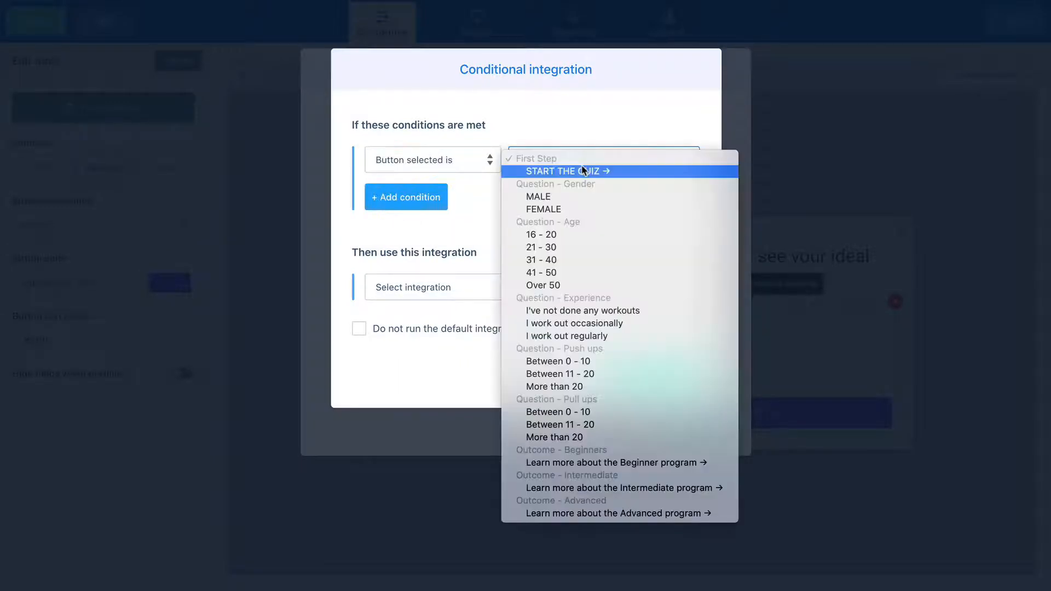
pyautogui.click(574, 197)
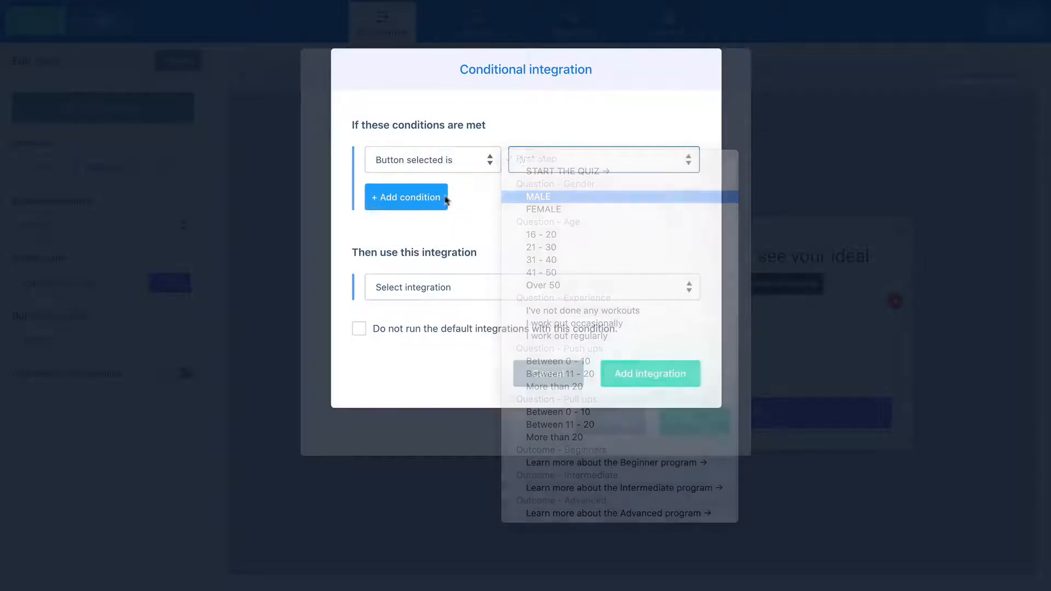
# Step: Add a second condition to the conditional integration requiring a quiz score range between 0 and 50
pyautogui.click(438, 197)
pyautogui.click(484, 215)
pyautogui.click(432, 253)
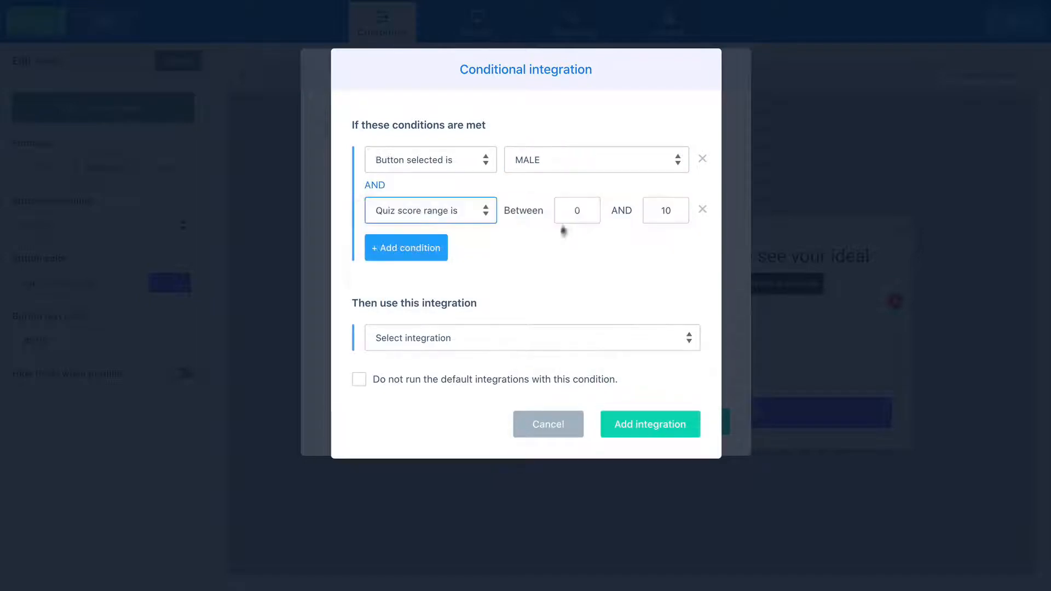
pyautogui.doubleClick(577, 211)
pyautogui.click(672, 213)
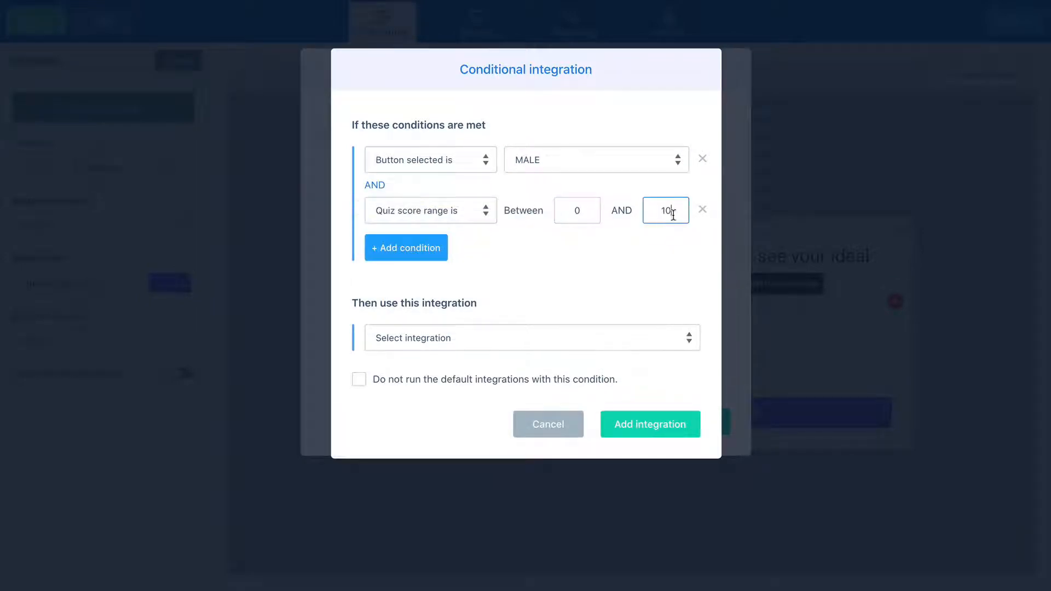
pyautogui.moveTo(673, 213); pyautogui.dragTo(653, 213)
pyautogui.write('50')
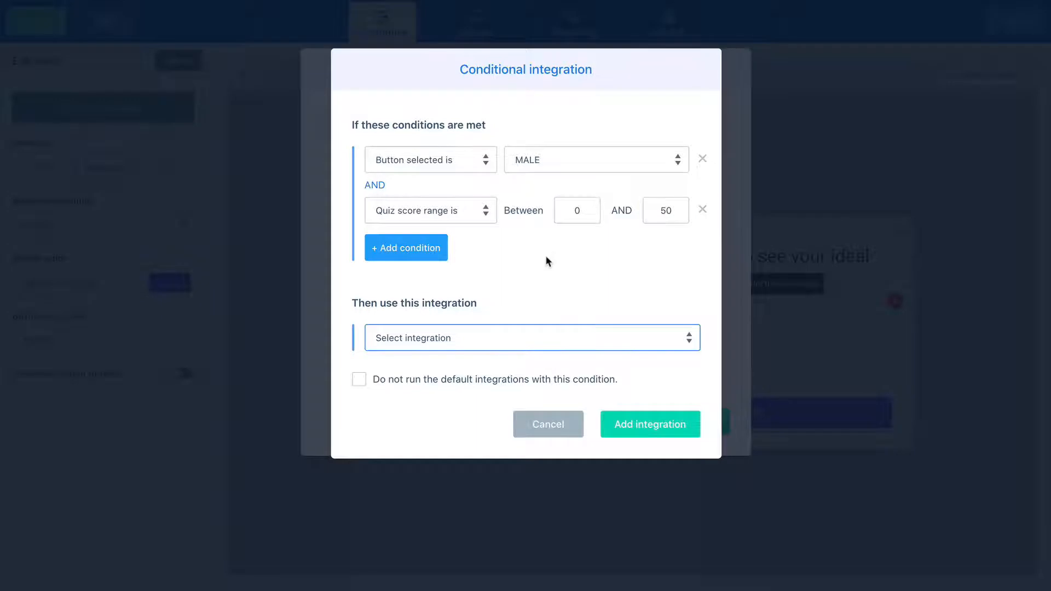
# Step: Make the conditional integration add the new tag Beginner in ActiveCampaign account #1, add it, and save the form settings
pyautogui.click(480, 342)
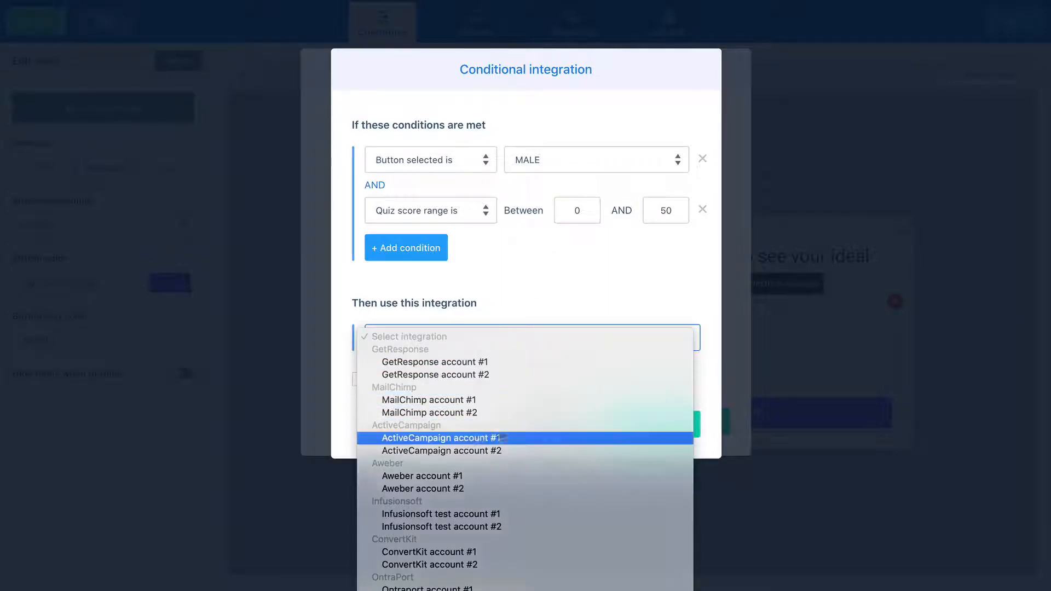
pyautogui.click(497, 438)
pyautogui.click(440, 393)
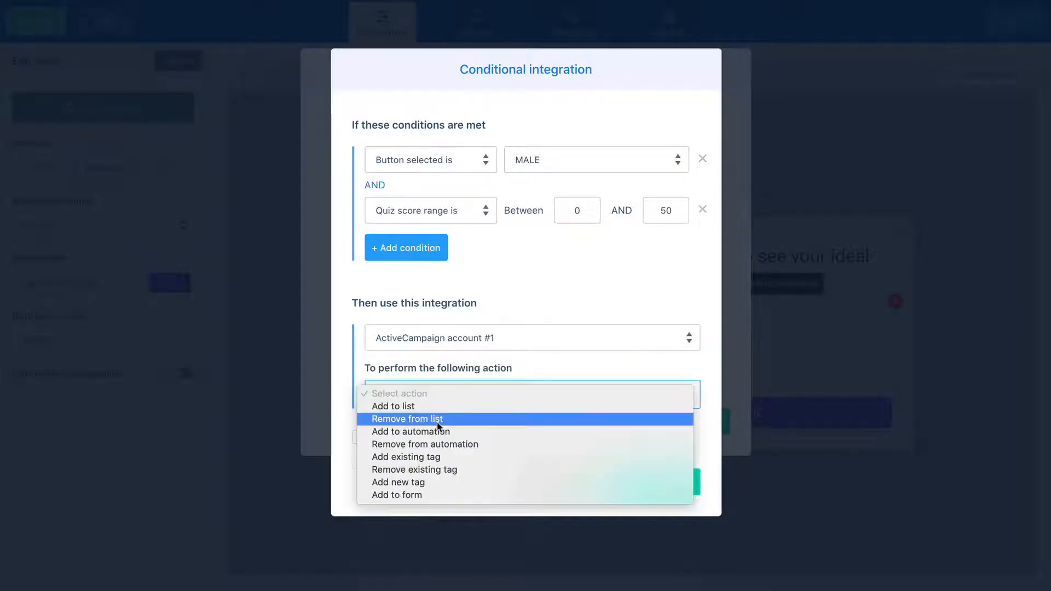
pyautogui.click(432, 482)
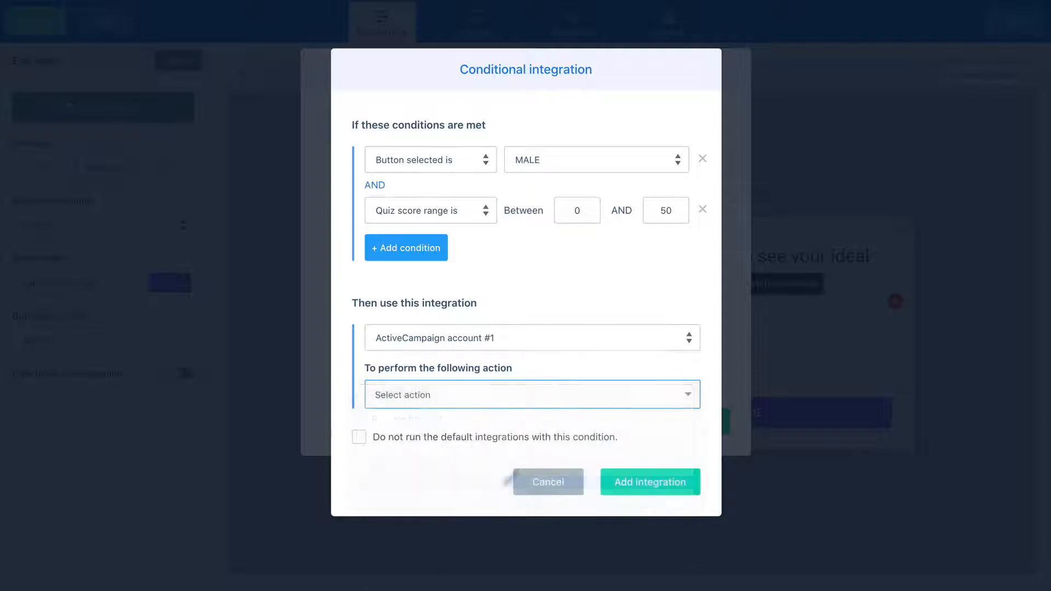
pyautogui.click(563, 389)
pyautogui.write('Beginner')
pyautogui.click(643, 482)
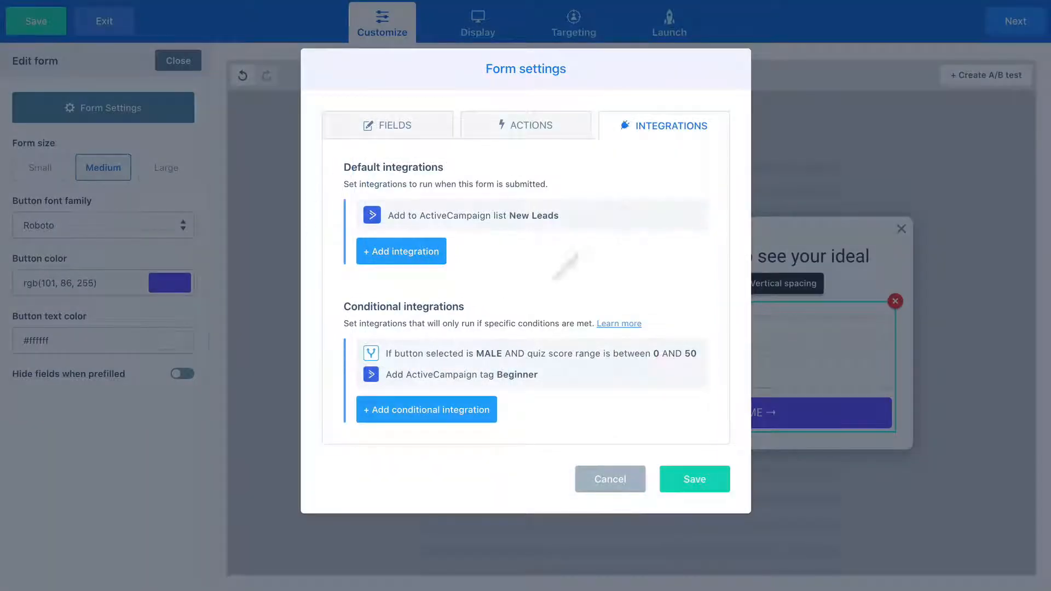
pyautogui.moveTo(395, 219)
pyautogui.moveTo(371, 349)
pyautogui.click(668, 473)
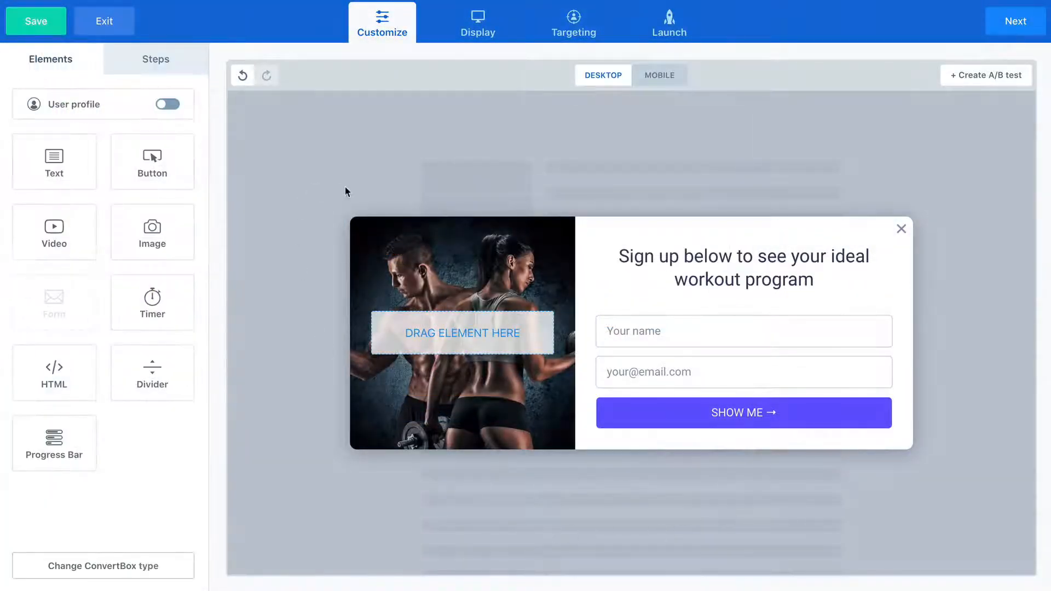
# Step: Open the skip logic settings of the Outcome - Beginners step
pyautogui.click(173, 70)
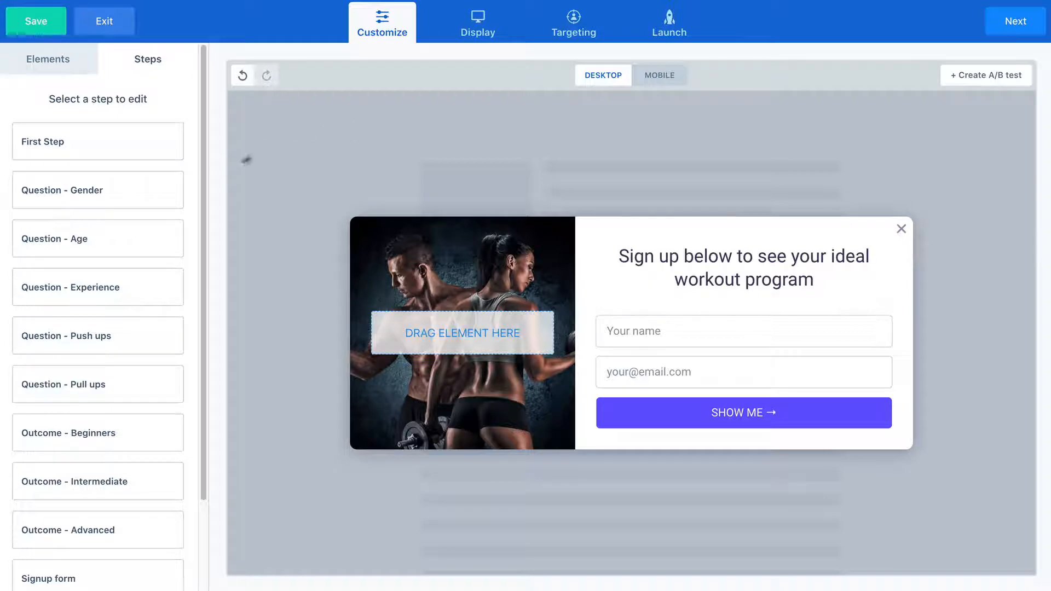
pyautogui.moveTo(117, 145)
pyautogui.moveTo(103, 431)
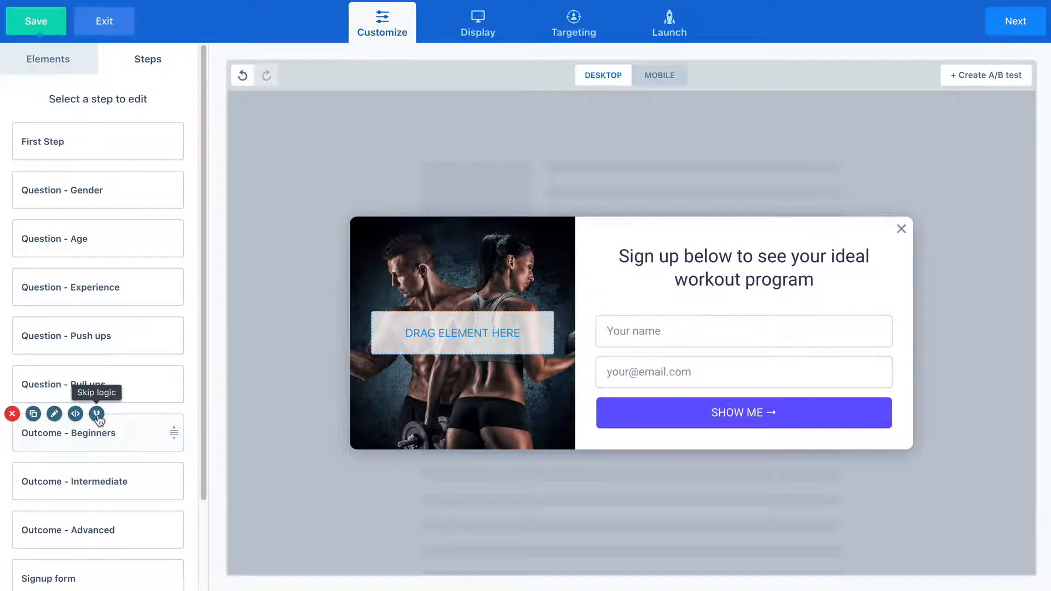
pyautogui.click(138, 430)
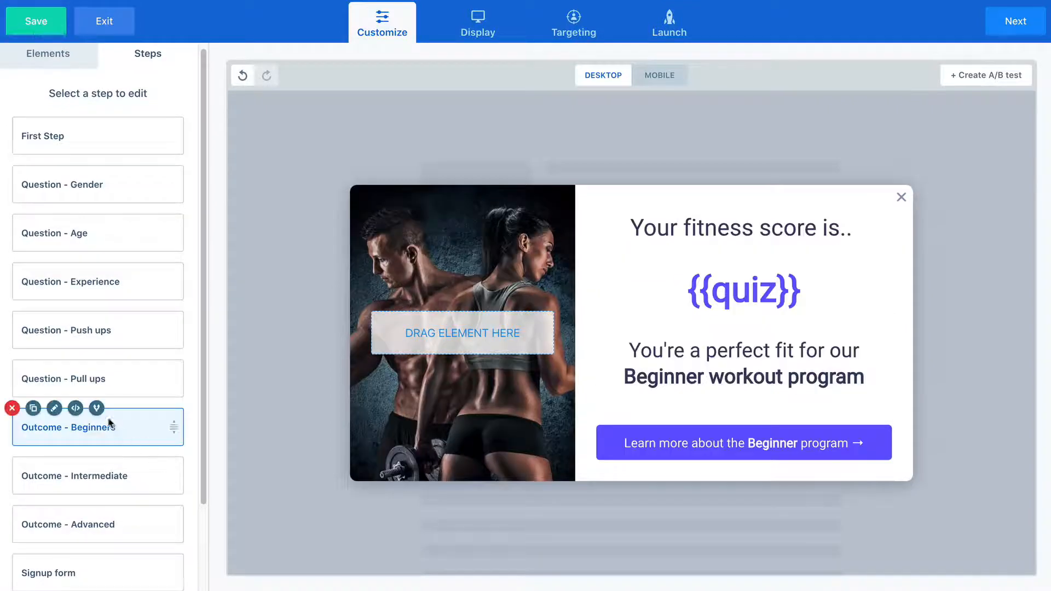
pyautogui.click(97, 408)
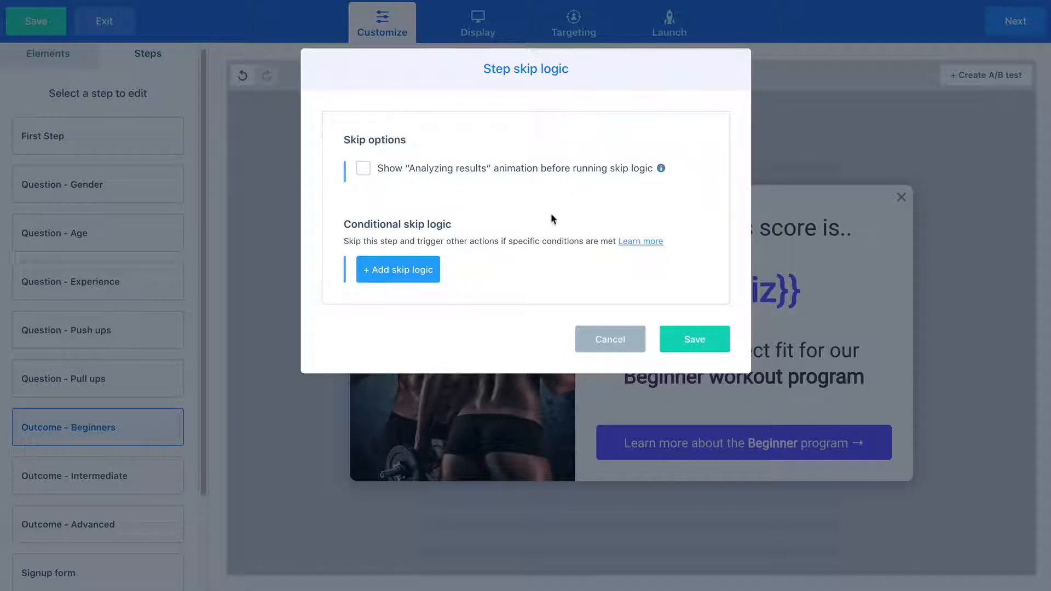
# Step: Enable the "Analyzing results" animation before skip logic runs, keeping its default message
pyautogui.click(363, 168)
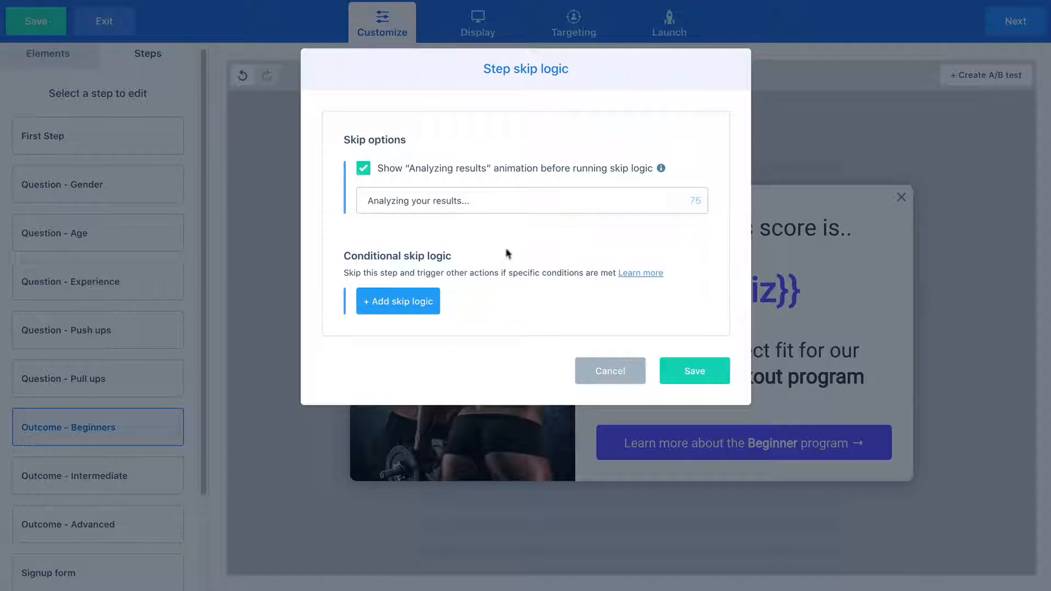
pyautogui.moveTo(477, 200); pyautogui.dragTo(368, 201)
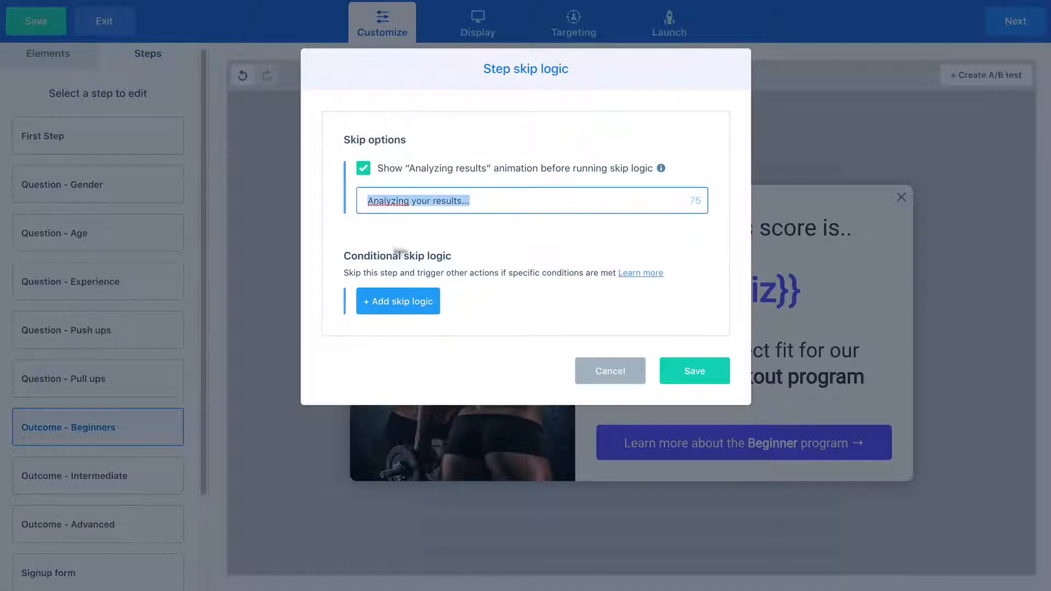
pyautogui.click(400, 251)
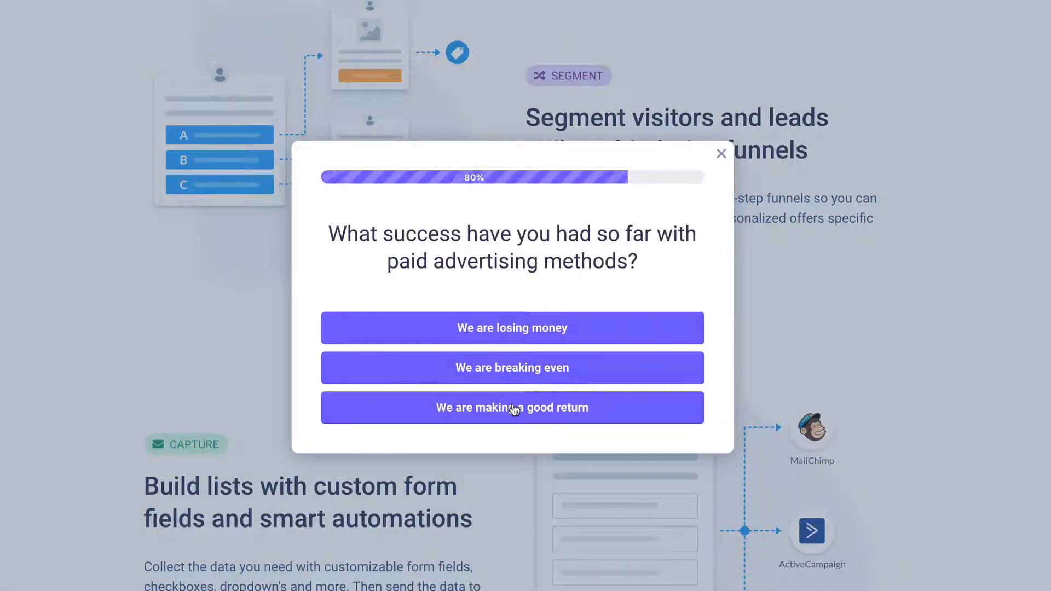
# Step: Answer the live quiz's paid advertising question with We are making a good return to preview the results animation
pyautogui.click(513, 408)
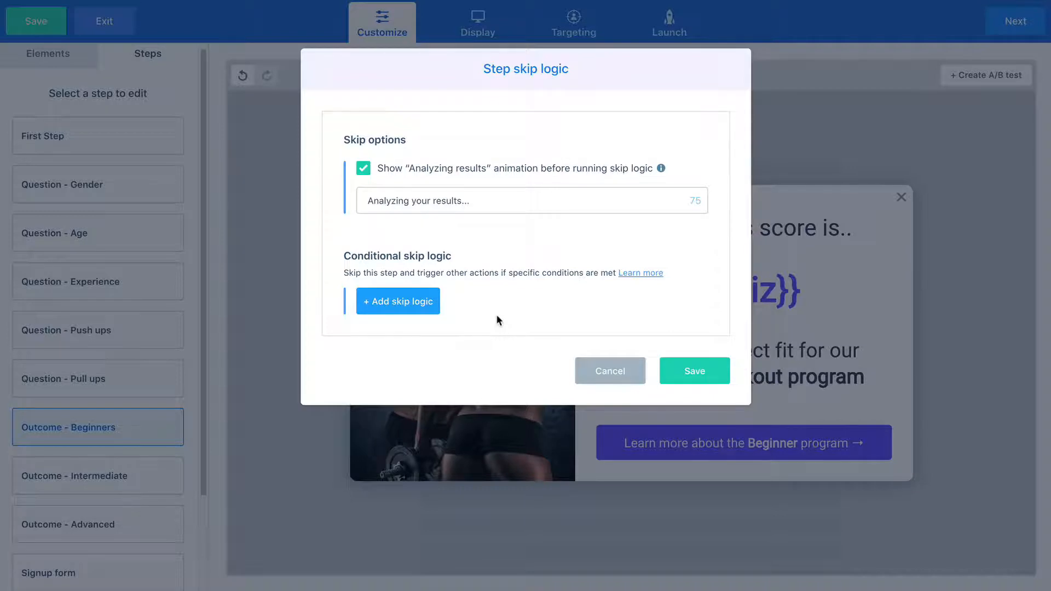
# Step: Start a conditional skip logic action for the step and review its available conditional rules and actions
pyautogui.click(405, 306)
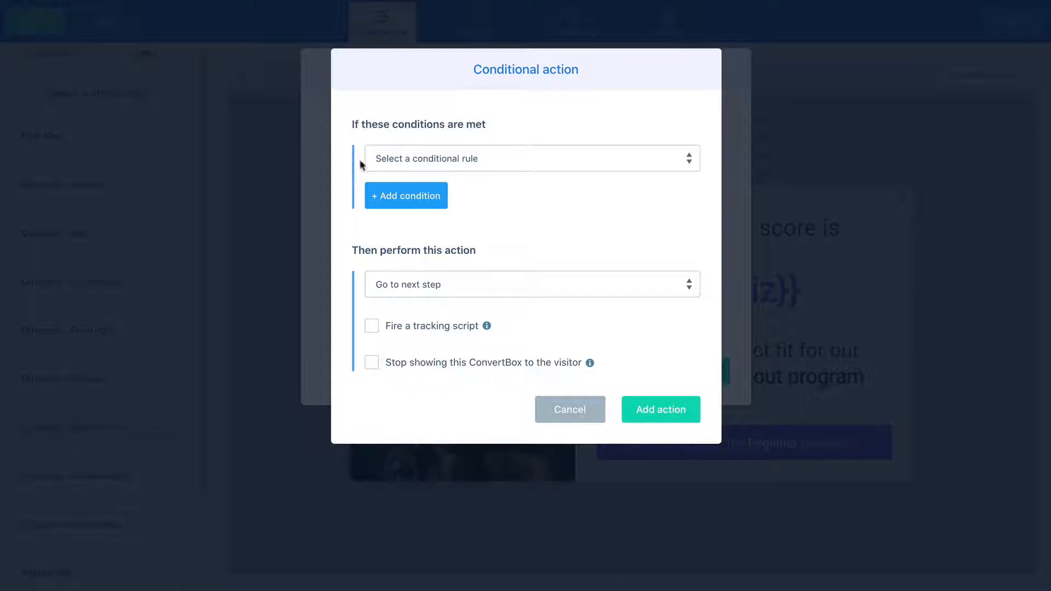
pyautogui.click(468, 157)
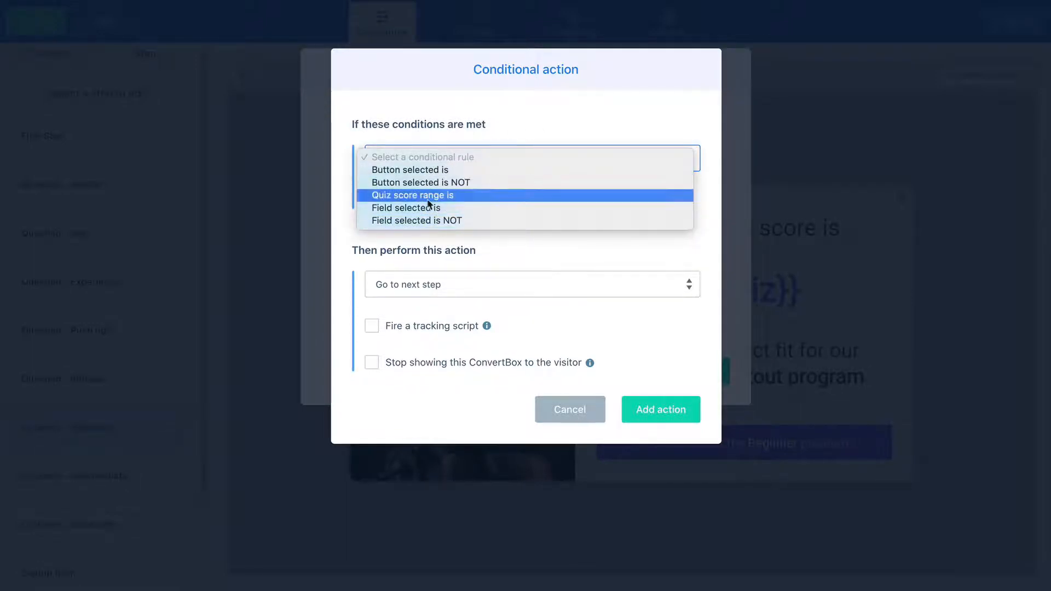
pyautogui.click(471, 238)
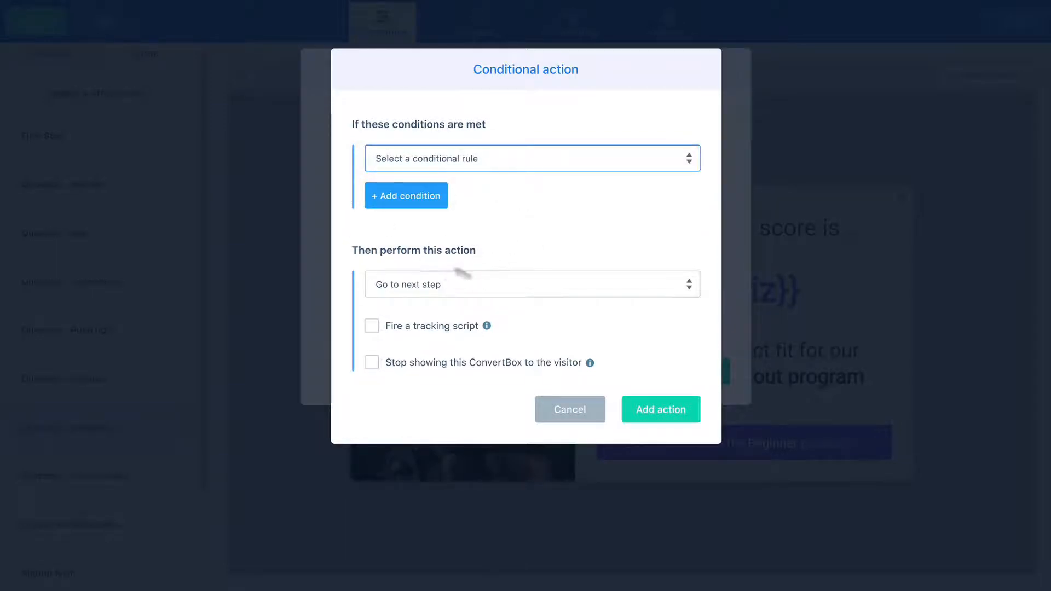
pyautogui.click(435, 284)
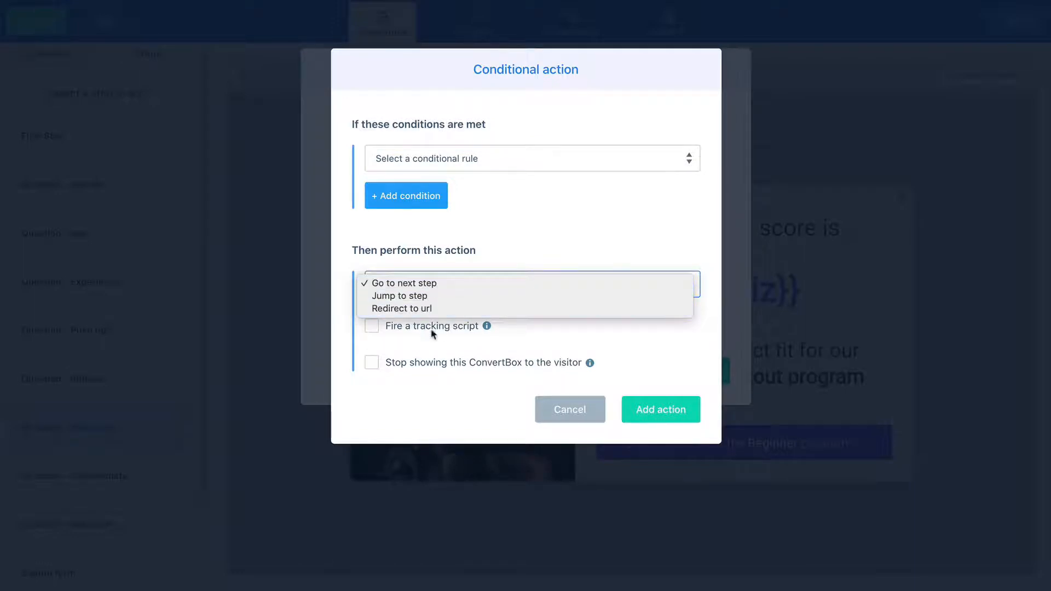
pyautogui.click(467, 338)
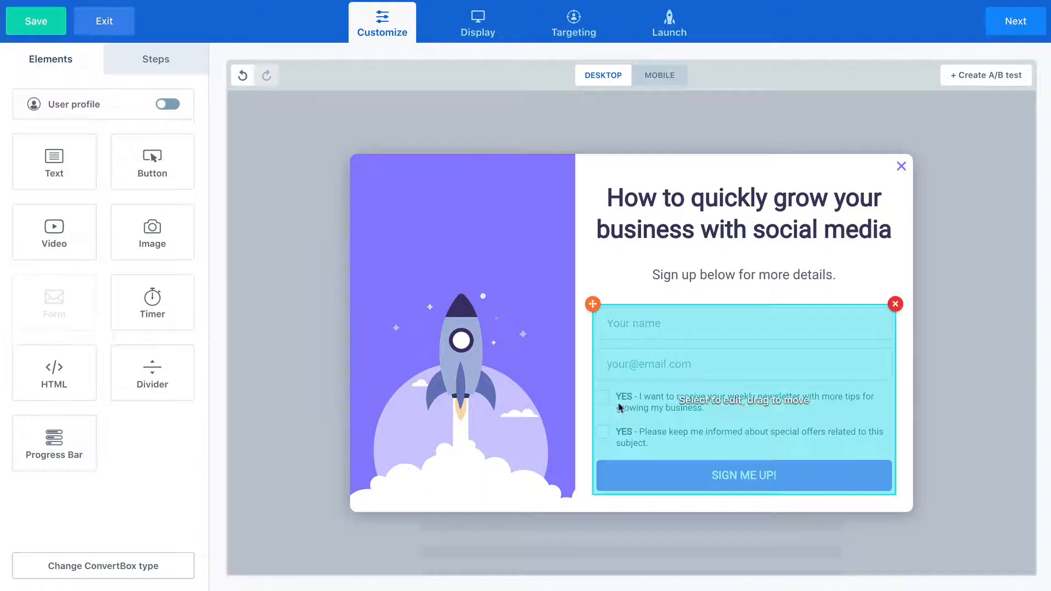
# Step: Open the sign-up form's settings and keep Go to next step as its default action on submission
pyautogui.click(804, 347)
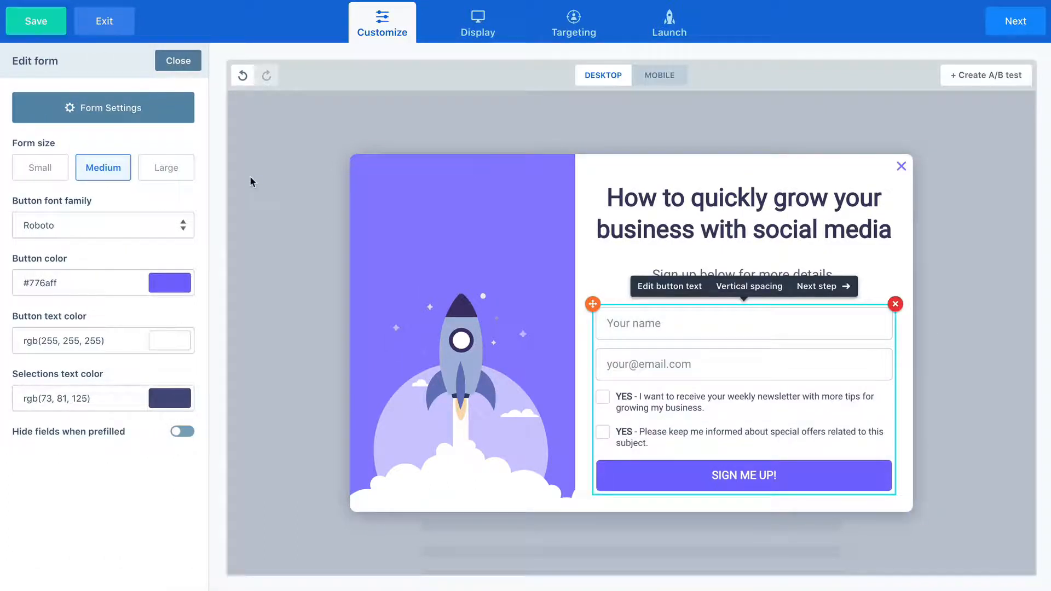
pyautogui.click(97, 110)
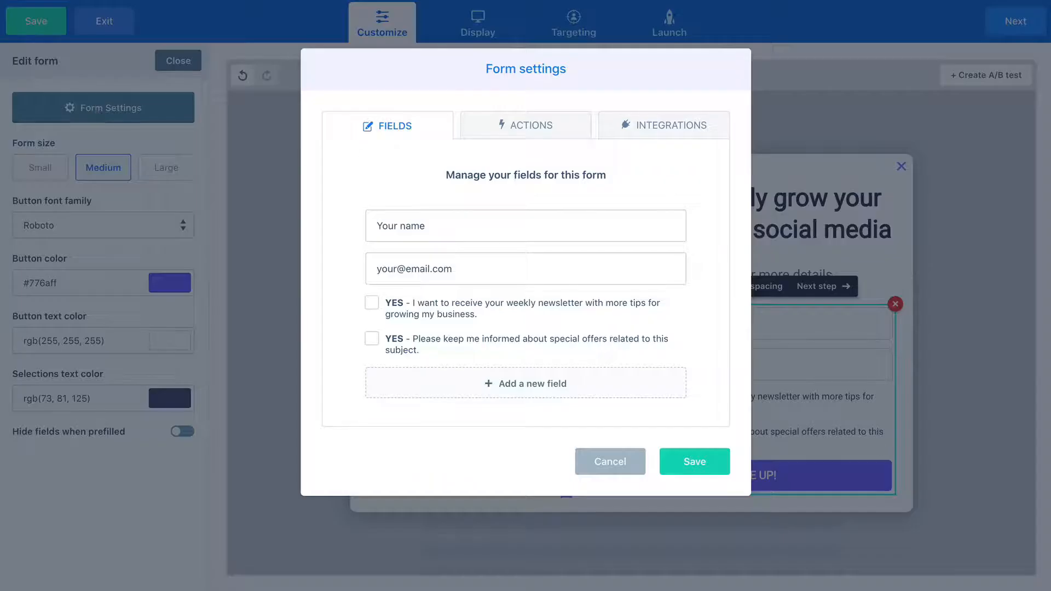
pyautogui.click(554, 127)
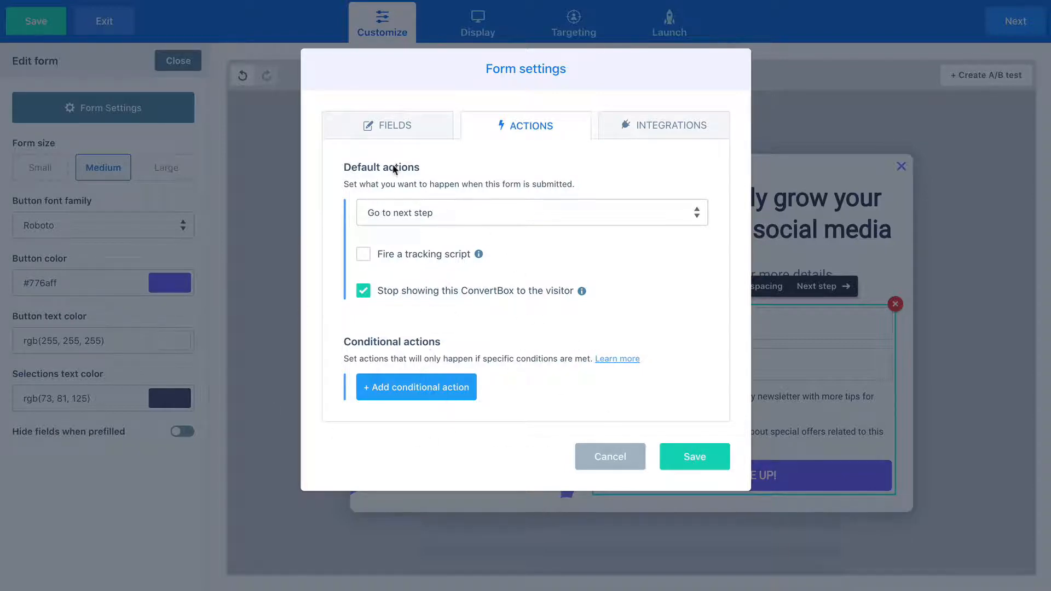
pyautogui.click(430, 203)
pyautogui.click(433, 212)
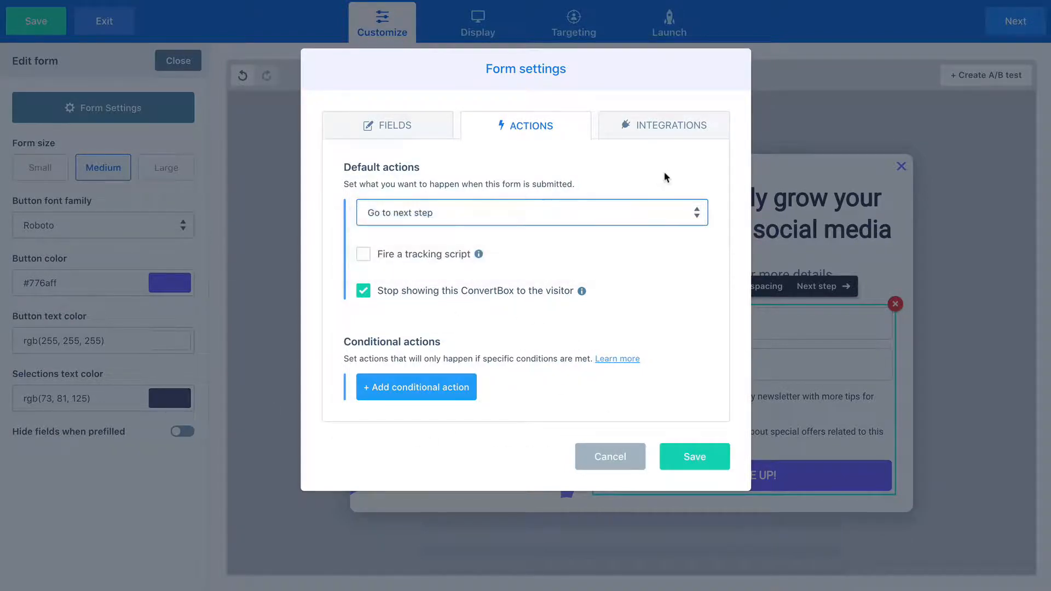
pyautogui.click(656, 173)
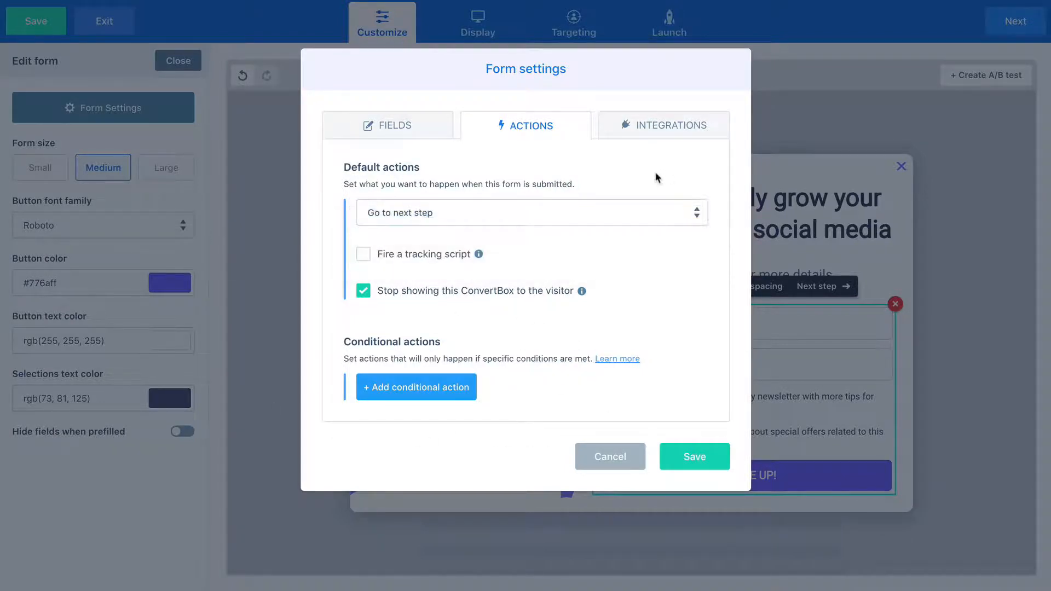
# Step: Add a default integration that uses ActiveCampaign account #1 to add submitters to the New Leads list
pyautogui.click(655, 126)
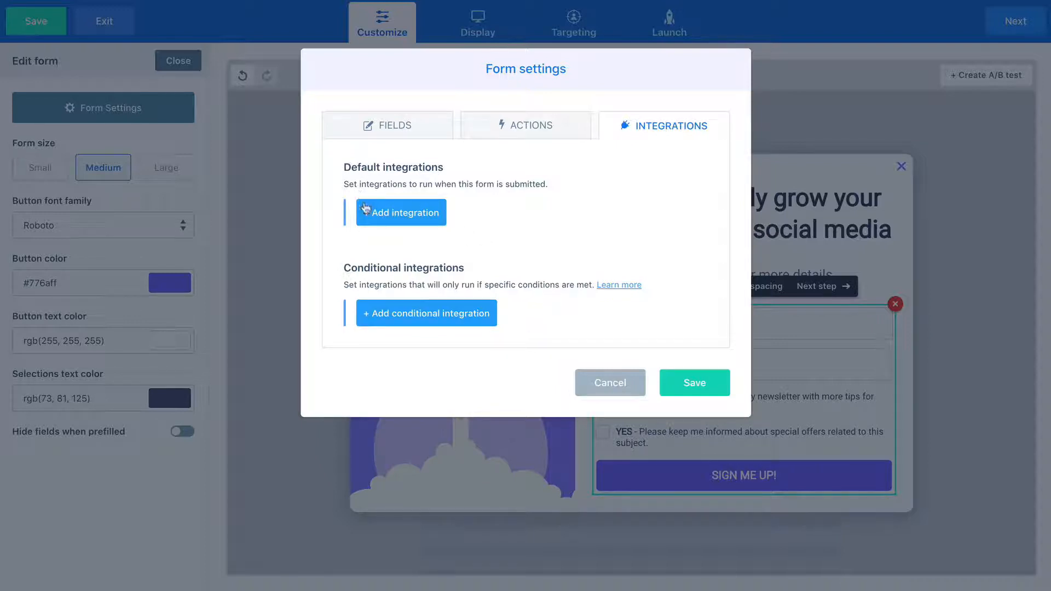
pyautogui.click(432, 224)
pyautogui.click(462, 146)
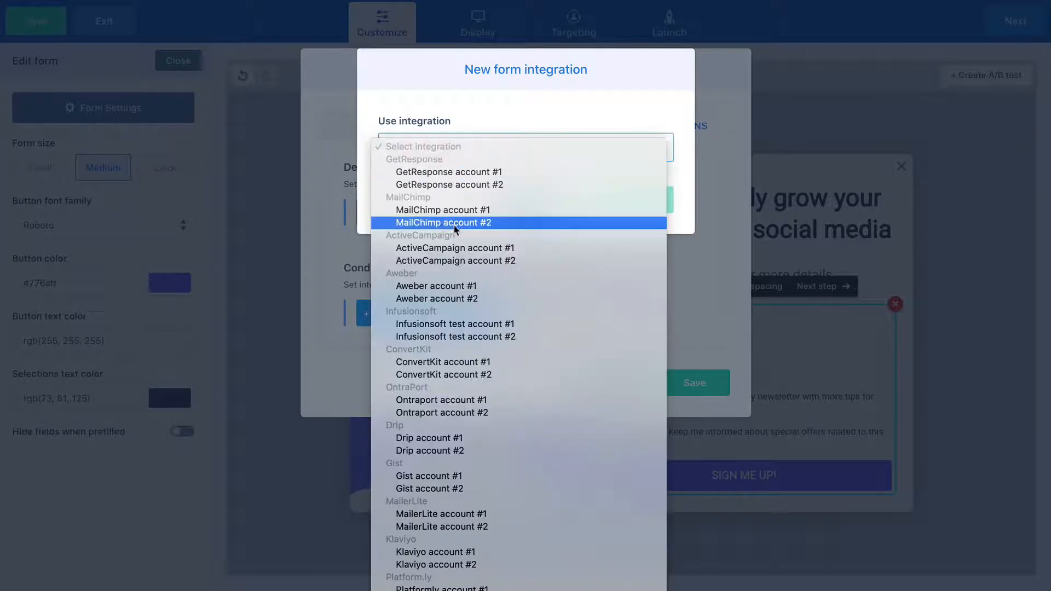
pyautogui.click(449, 249)
pyautogui.click(421, 215)
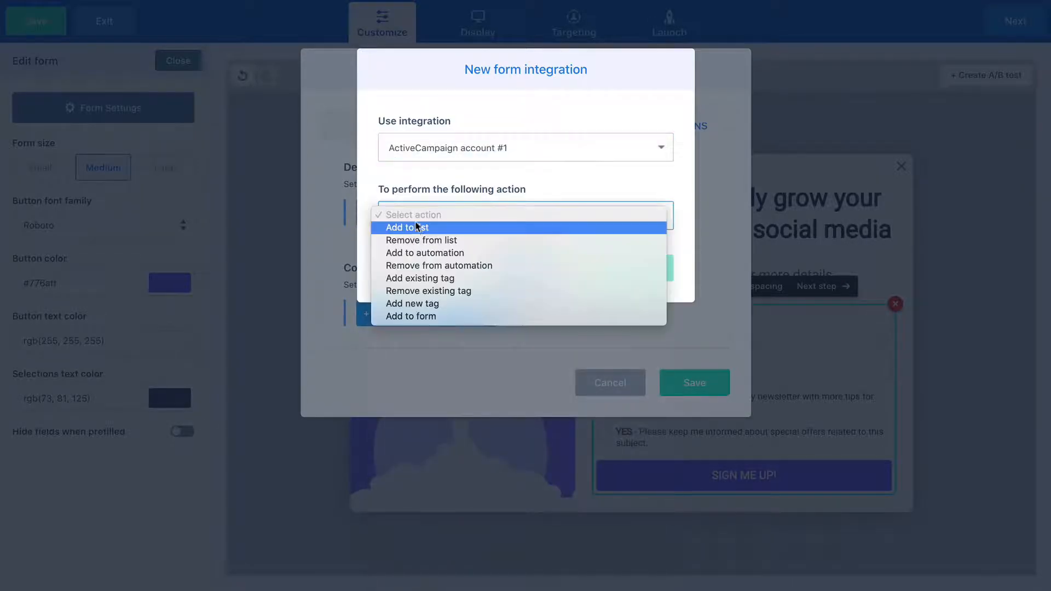
pyautogui.click(417, 228)
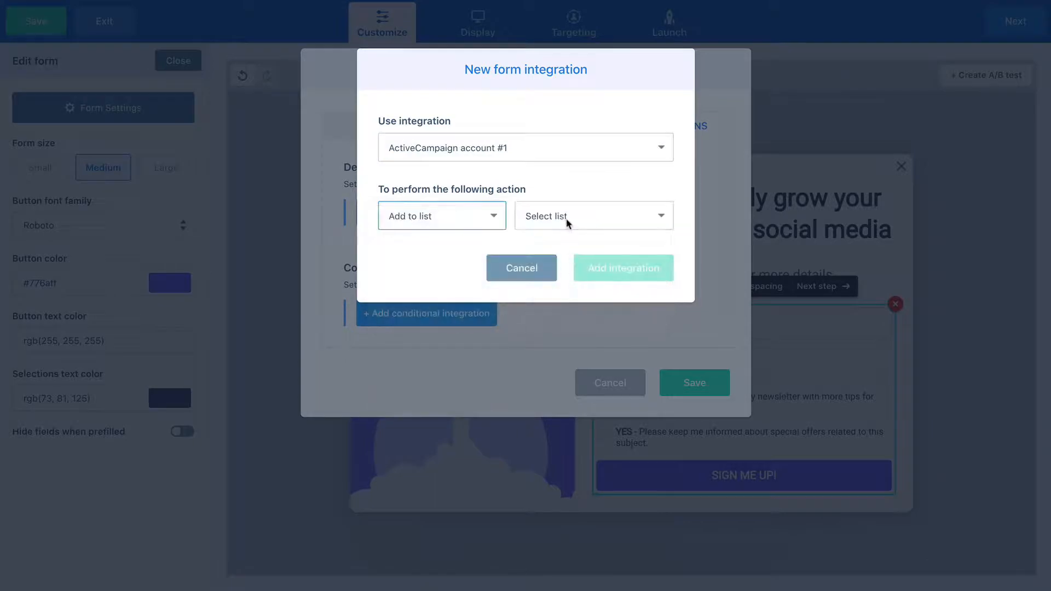
pyautogui.click(571, 217)
pyautogui.click(560, 315)
pyautogui.click(608, 266)
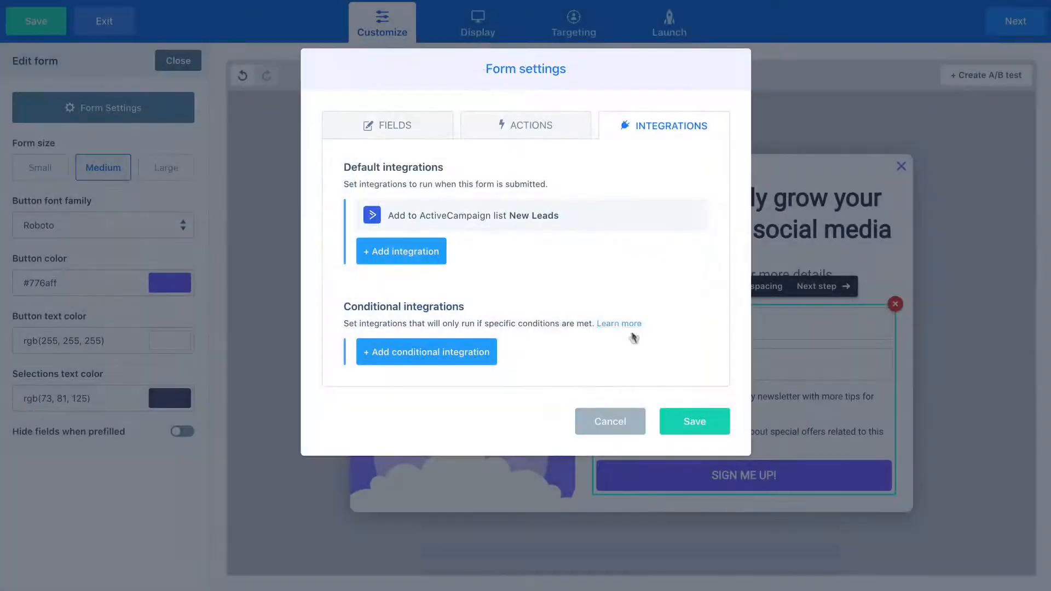
# Step: Start a conditional integration with the rule Field selected is newsletter
pyautogui.click(430, 359)
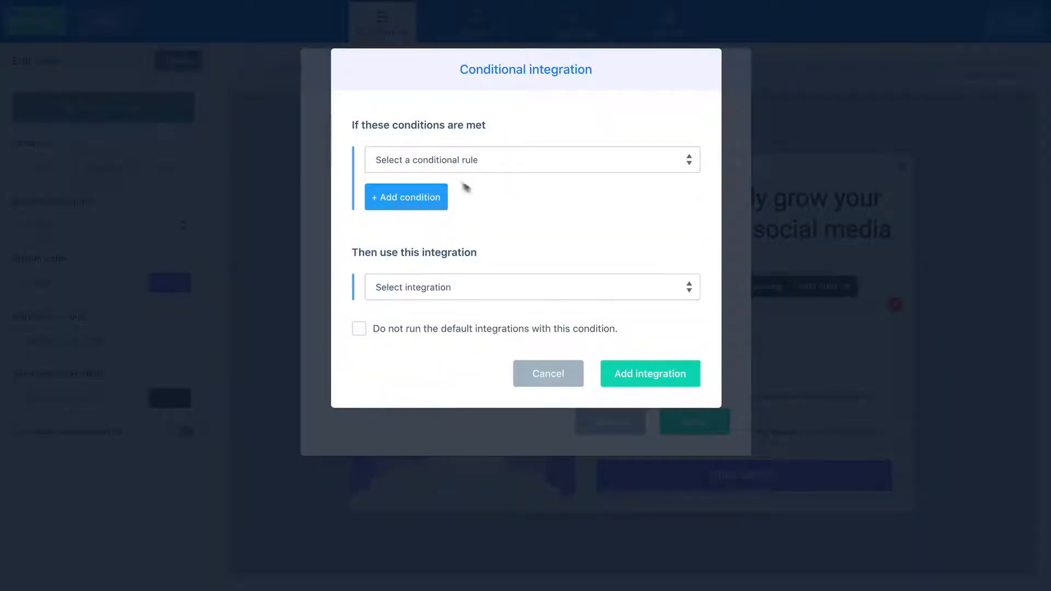
pyautogui.click(412, 160)
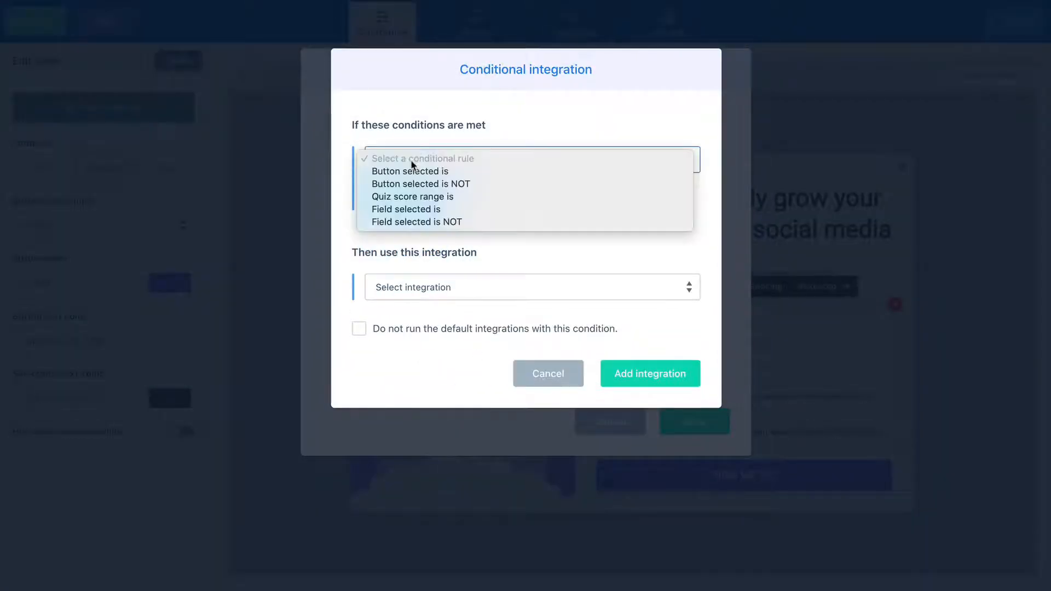
pyautogui.click(422, 210)
pyautogui.click(569, 162)
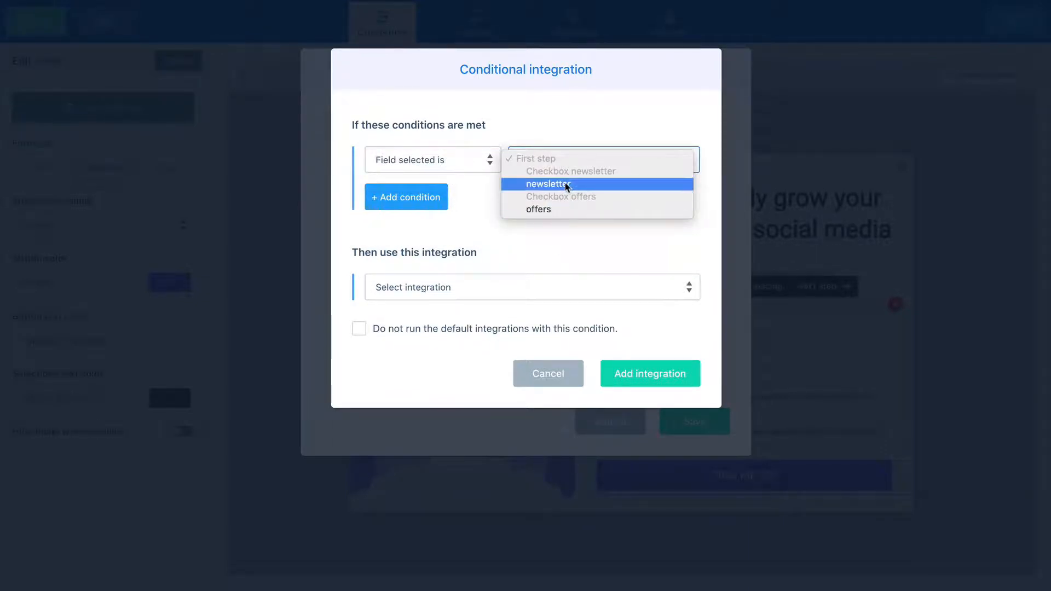
pyautogui.click(566, 186)
pyautogui.click(551, 186)
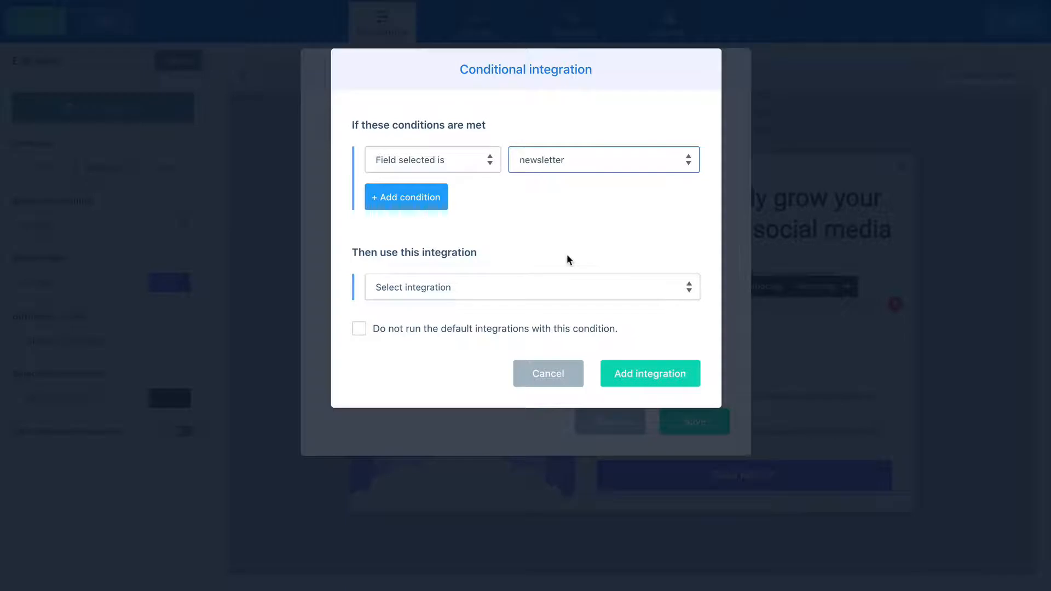
# Step: Have the newsletter condition add a new tag newsletter through ActiveCampaign account #1, and add the integration
pyautogui.click(434, 290)
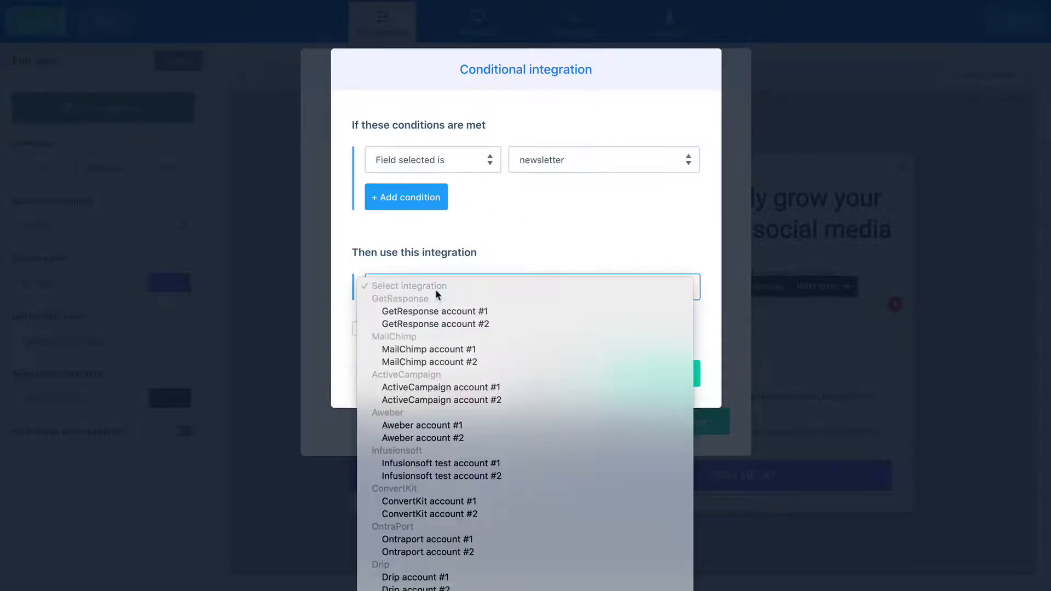
pyautogui.click(444, 387)
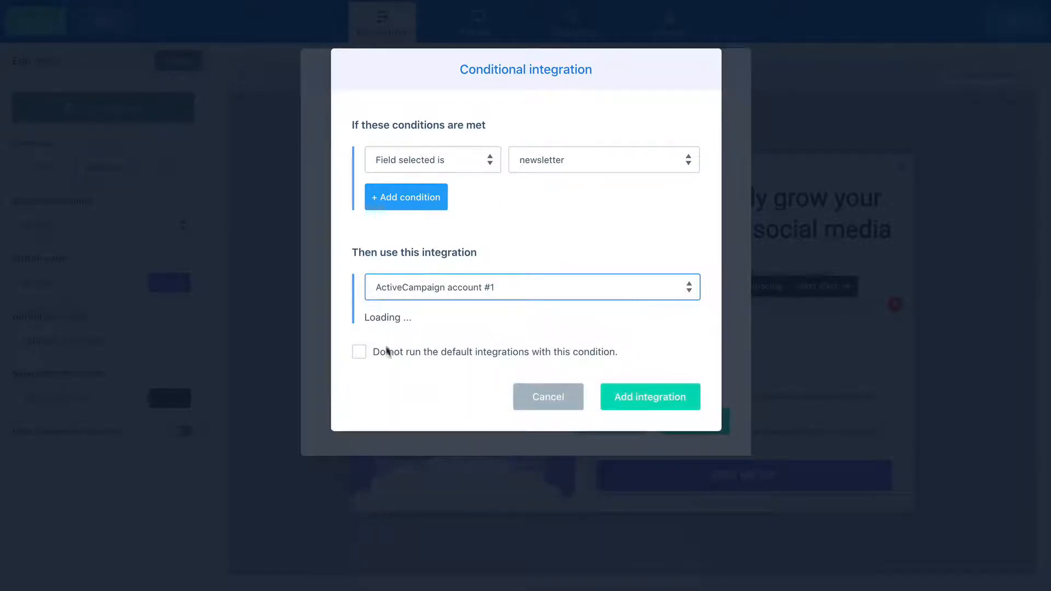
pyautogui.click(407, 345)
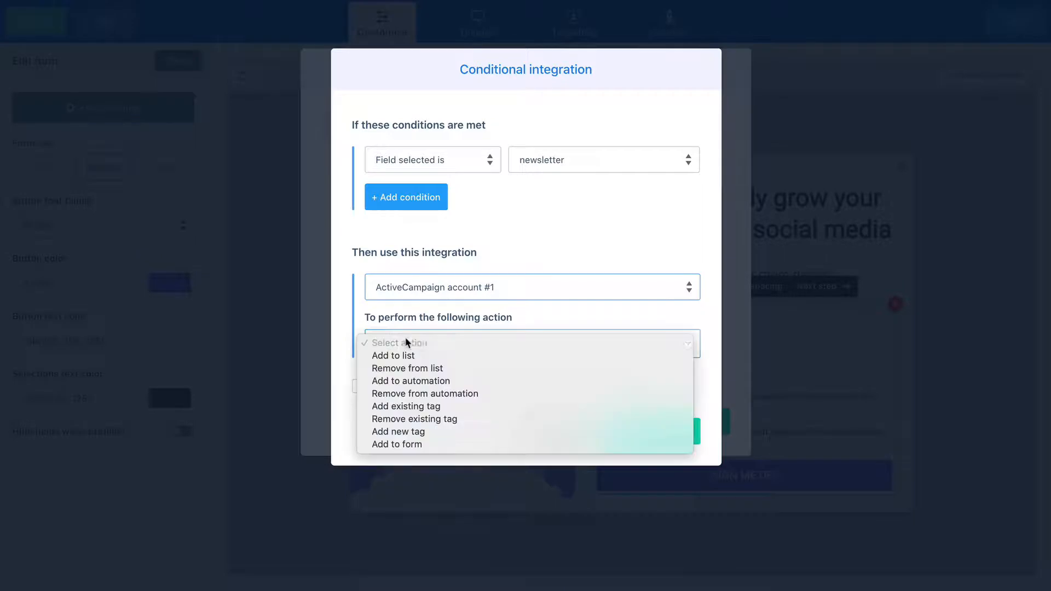
pyautogui.click(422, 431)
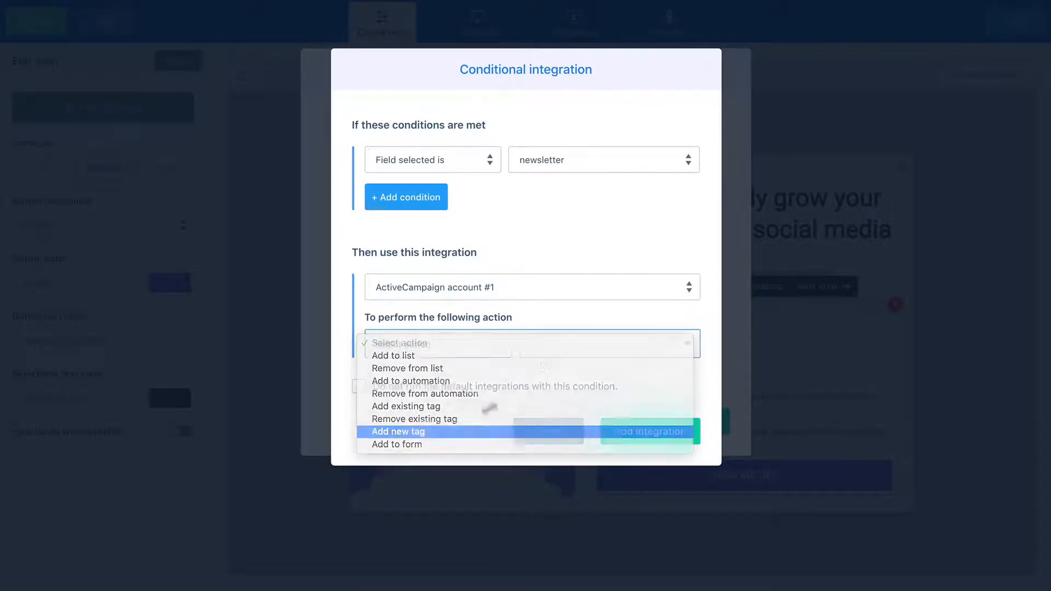
pyautogui.click(541, 350)
pyautogui.write('newsletter')
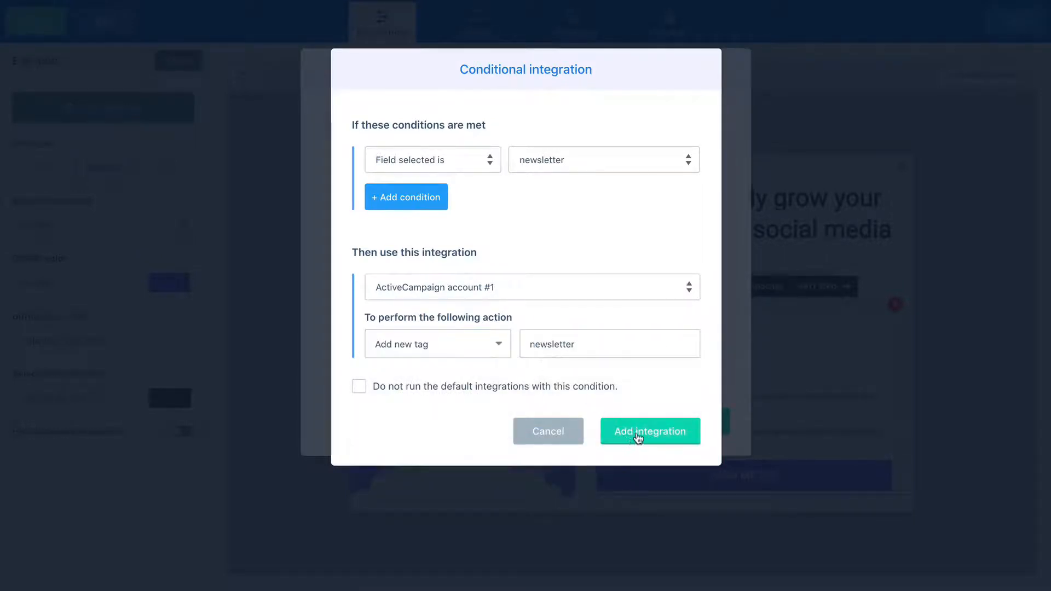
pyautogui.click(637, 437)
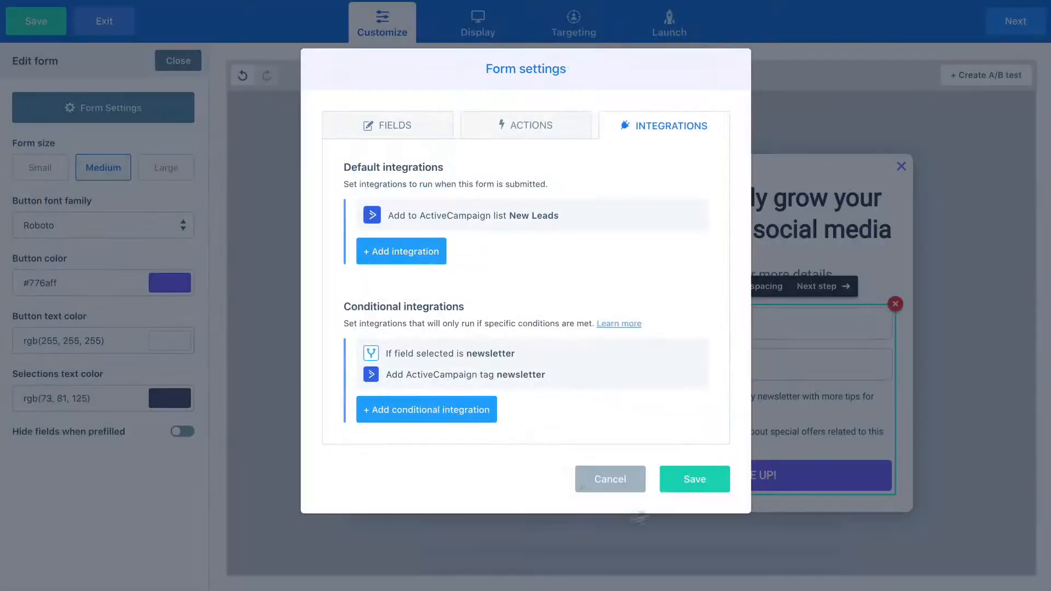
# Step: Start a second conditional integration with the rule Field selected is offers
pyautogui.click(479, 418)
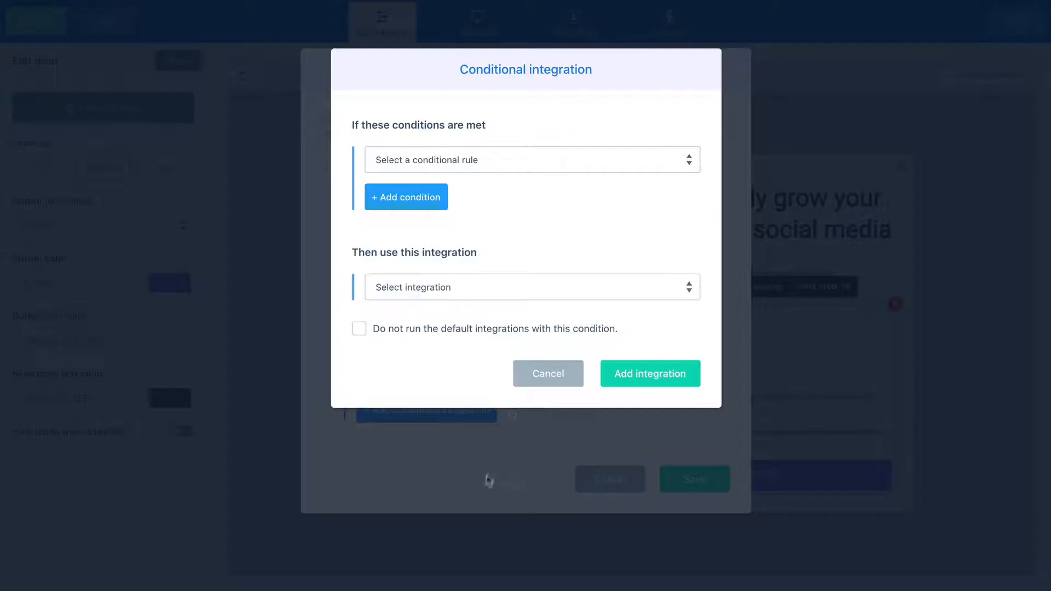
pyautogui.click(478, 172)
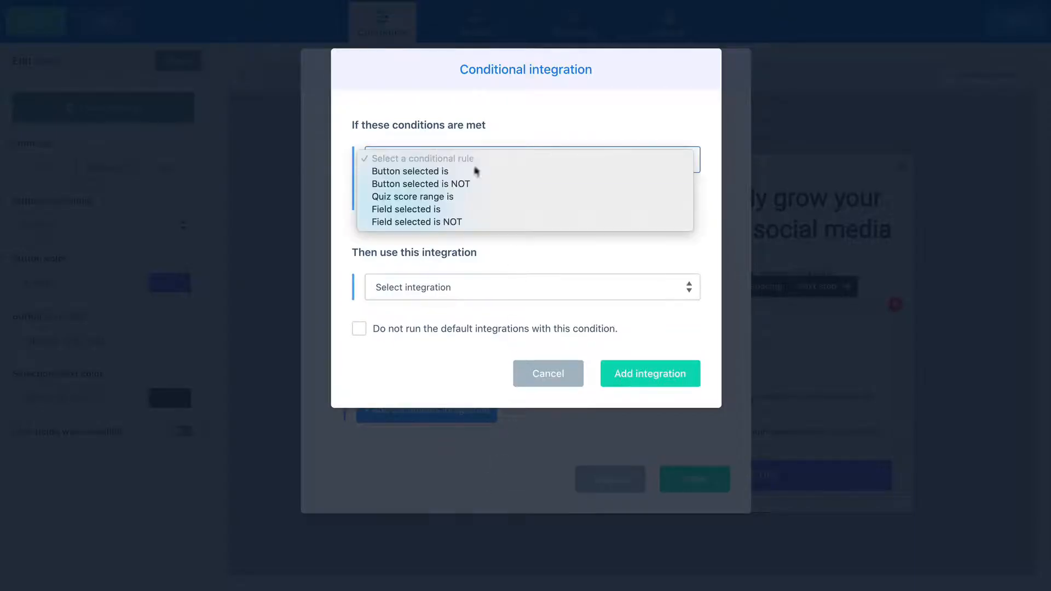
pyautogui.click(462, 215)
pyautogui.click(575, 159)
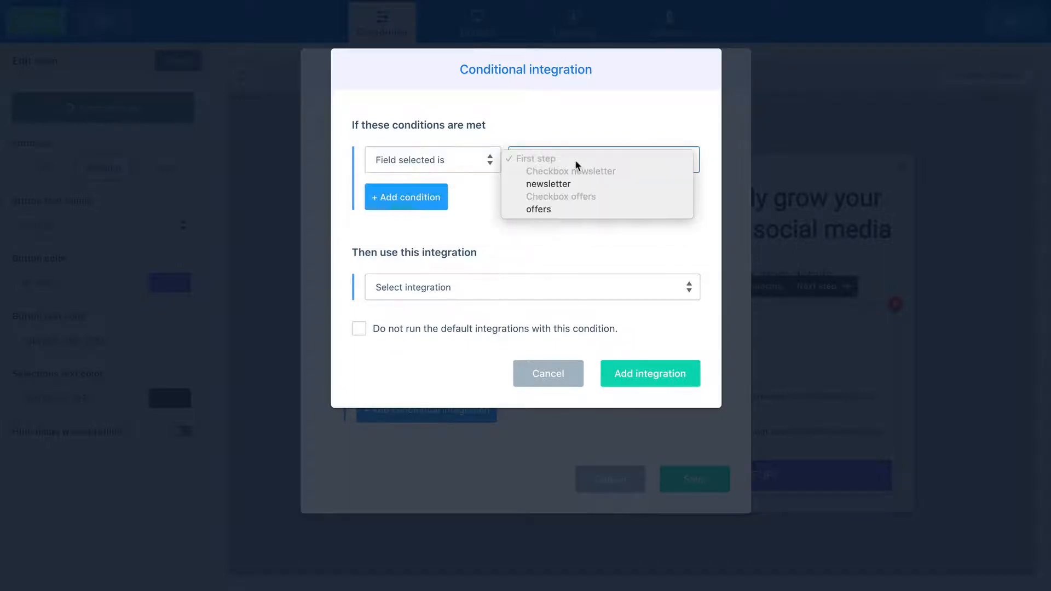
pyautogui.click(566, 209)
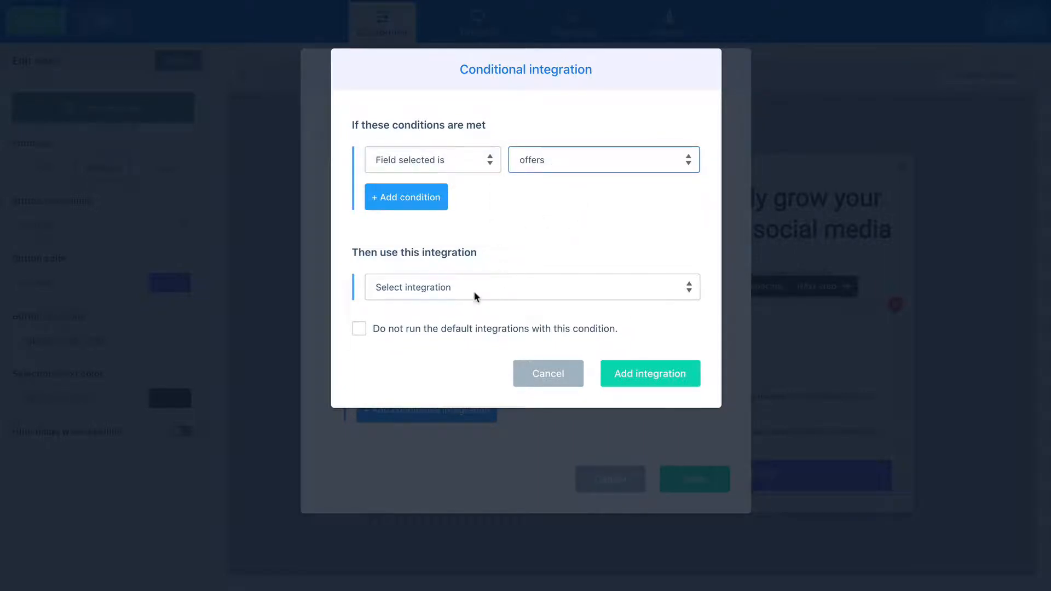
# Step: Have the offers condition add a new tag offers through ActiveCampaign account #1, and add the integration
pyautogui.click(474, 290)
pyautogui.click(470, 387)
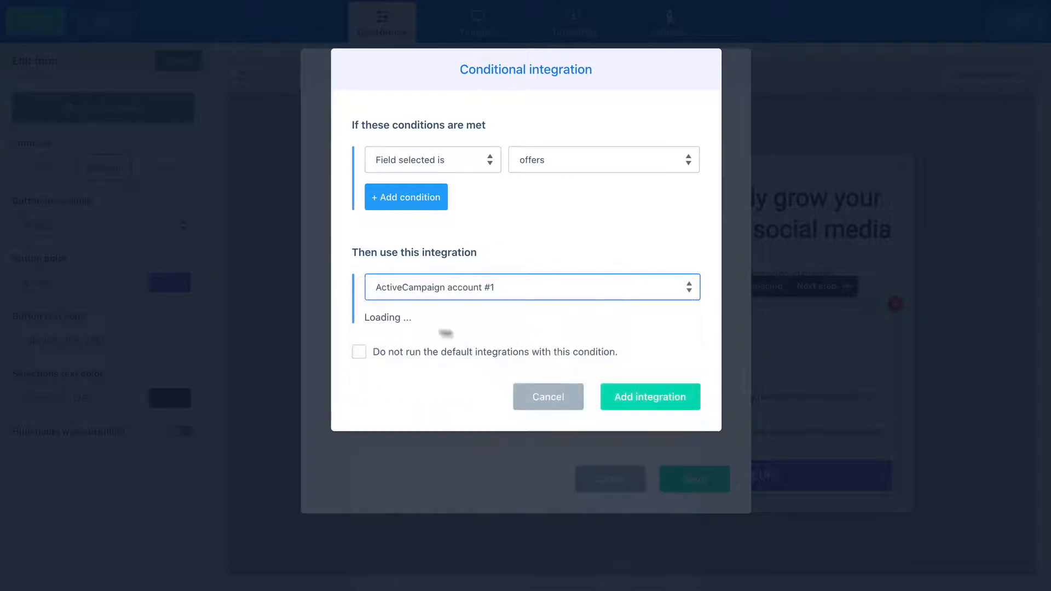
pyautogui.click(414, 346)
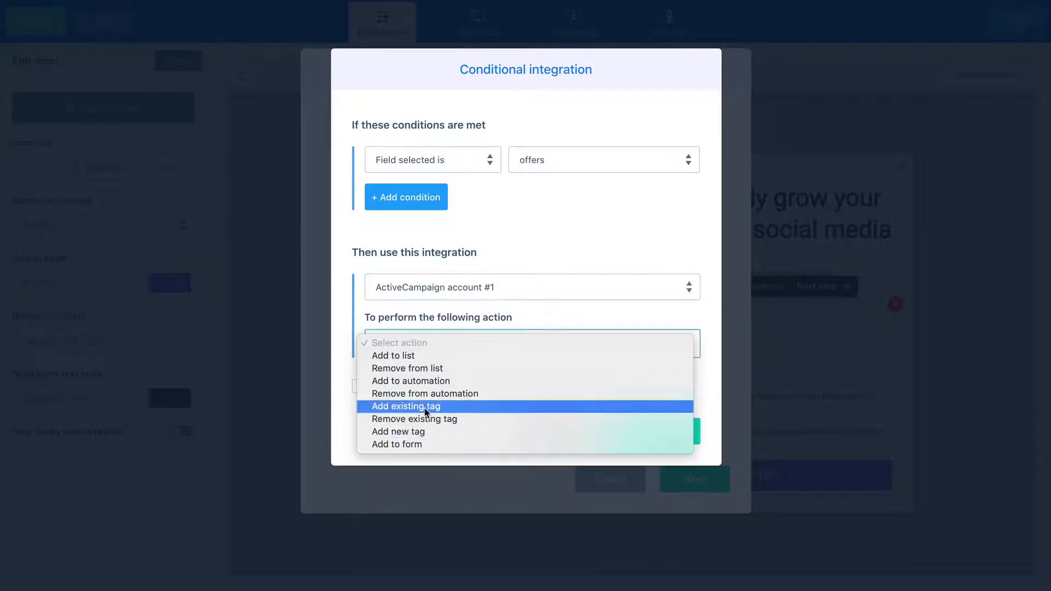
pyautogui.click(422, 431)
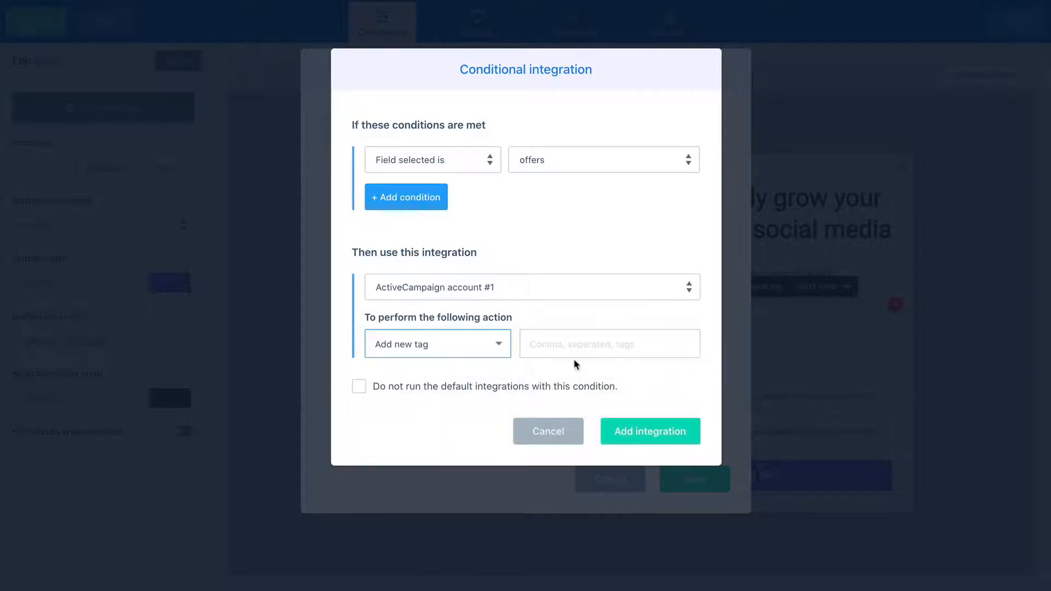
pyautogui.click(579, 337)
pyautogui.write('offers')
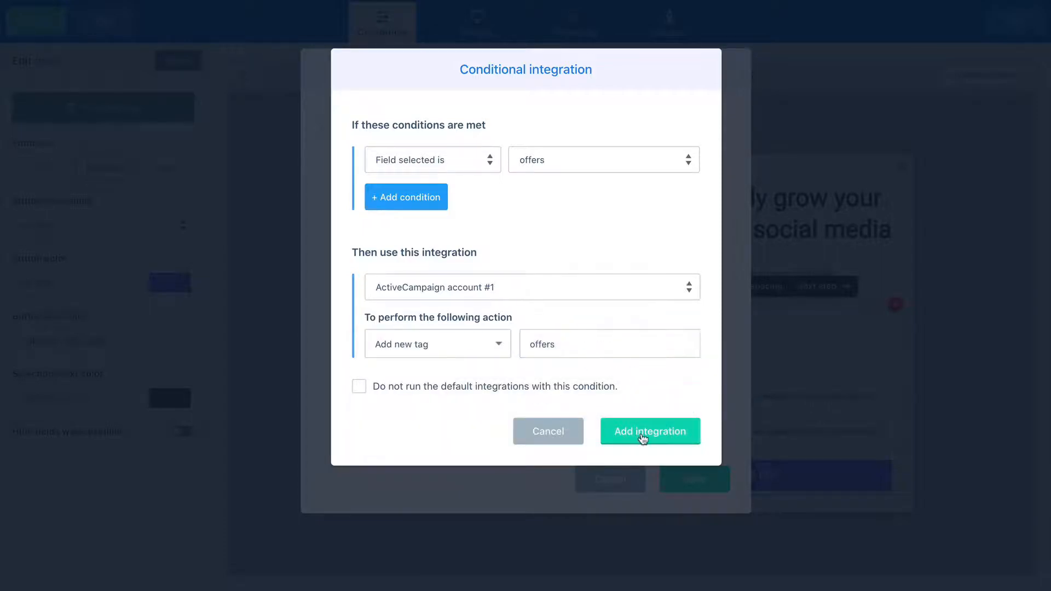
pyautogui.click(642, 432)
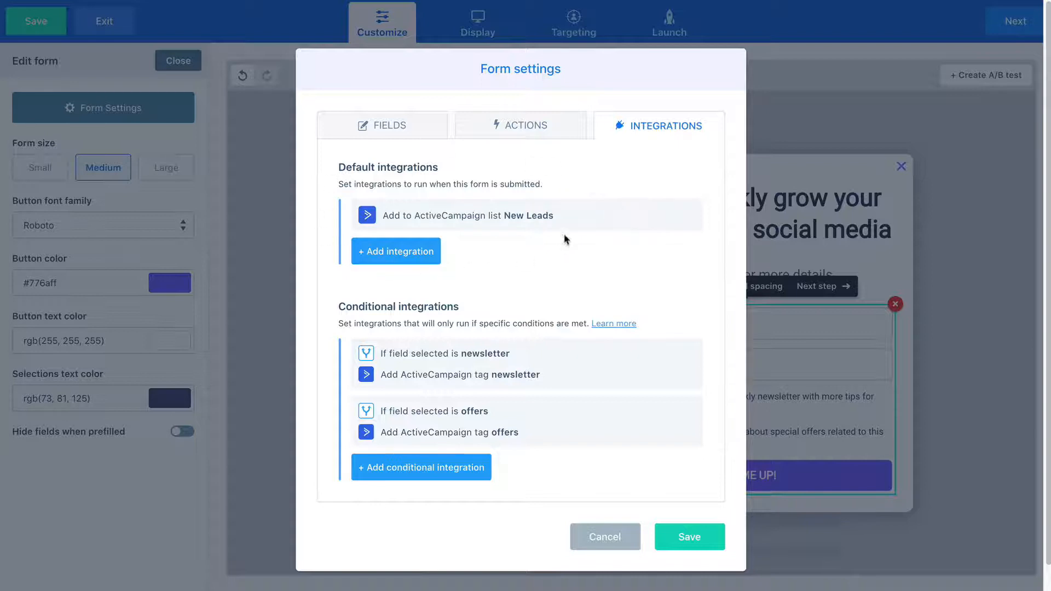
# Step: Save the form settings with the default and conditional integrations and deselect the form
pyautogui.moveTo(486, 217)
pyautogui.moveTo(367, 349)
pyautogui.click(675, 540)
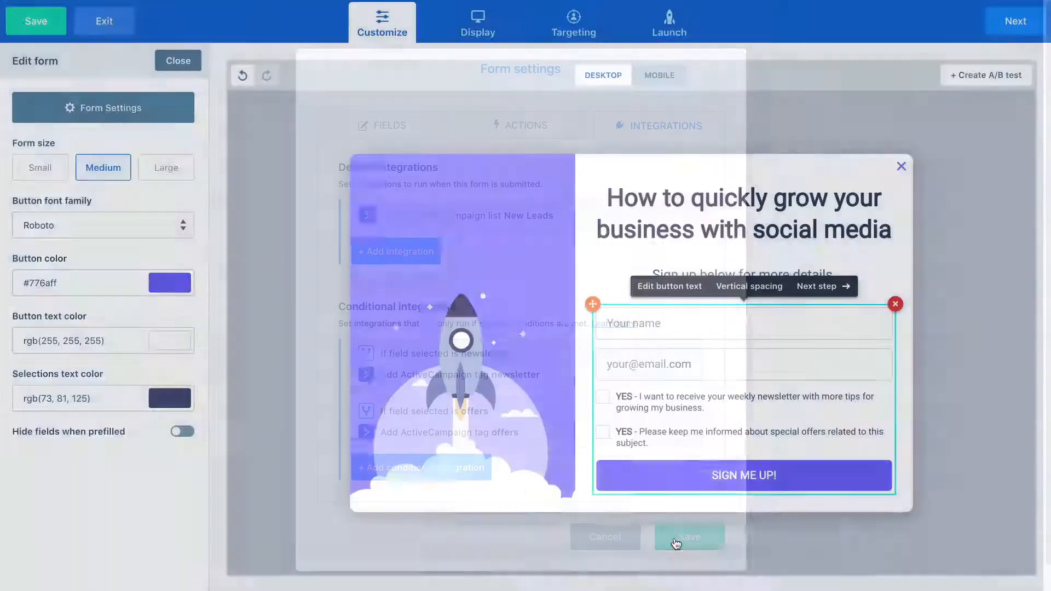
pyautogui.click(975, 380)
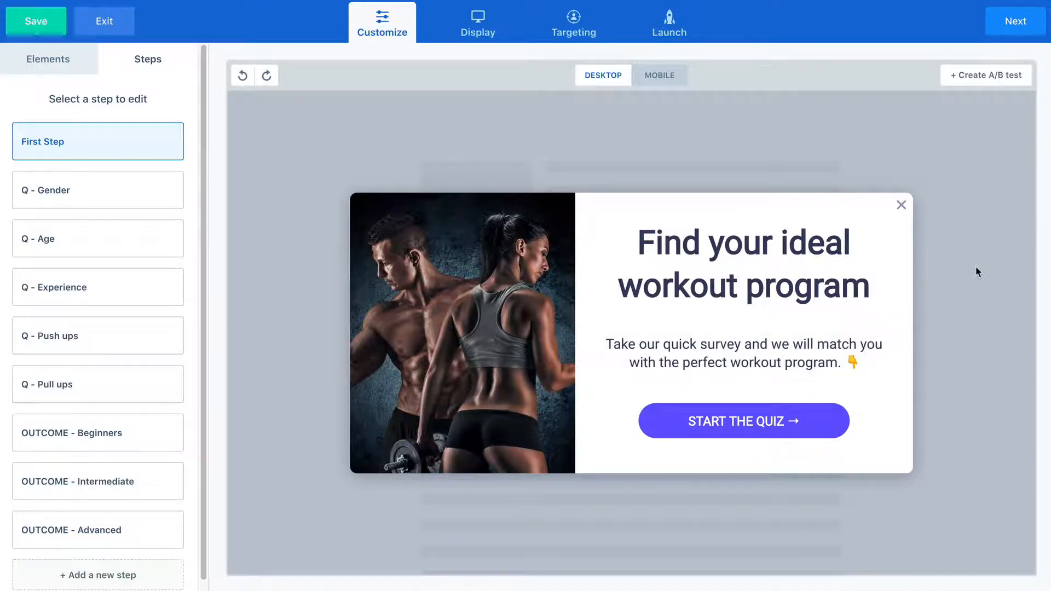
# Step: Examine the Q - Gender, Q - Age and Q - Experience steps of the workout program quiz
pyautogui.click(109, 195)
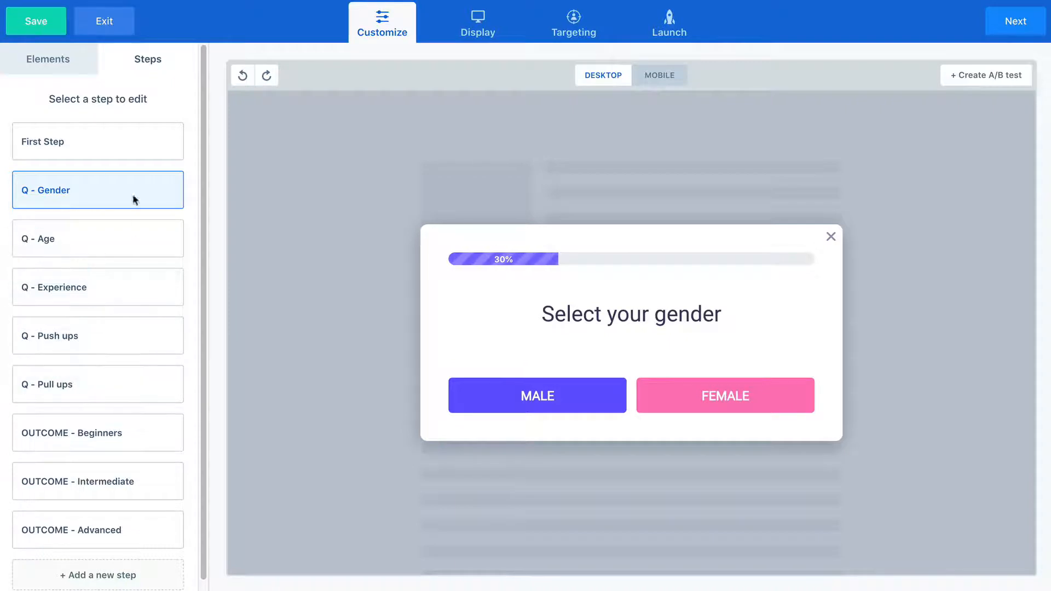
pyautogui.click(131, 229)
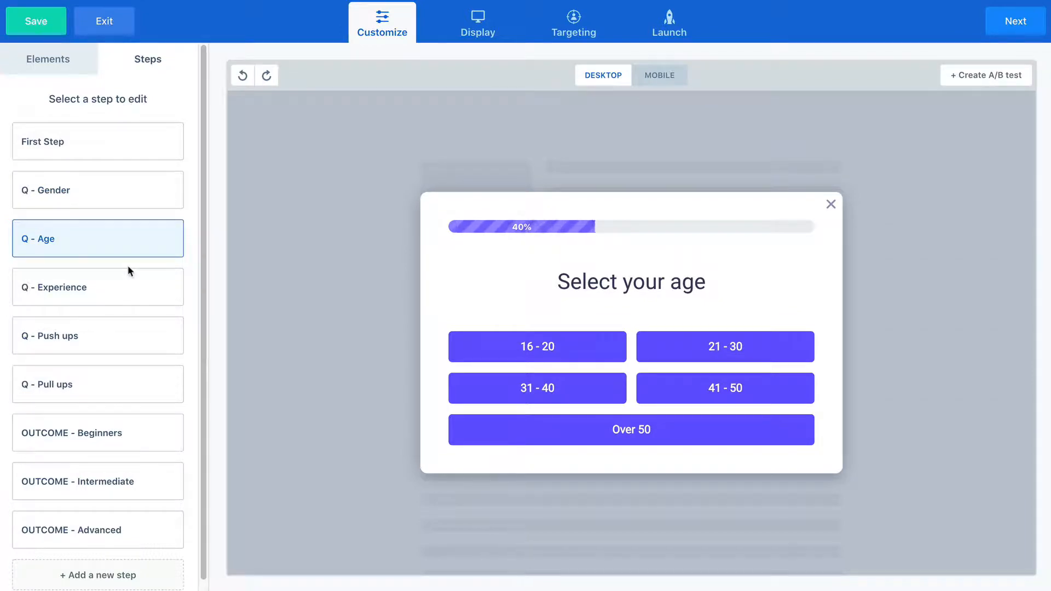
pyautogui.moveTo(128, 276)
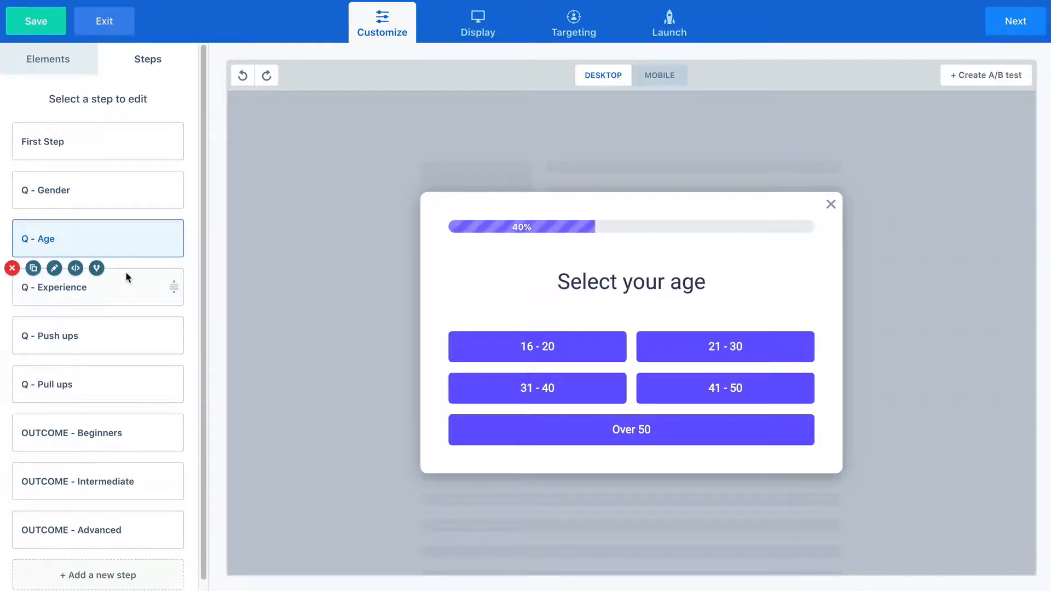
pyautogui.click(126, 274)
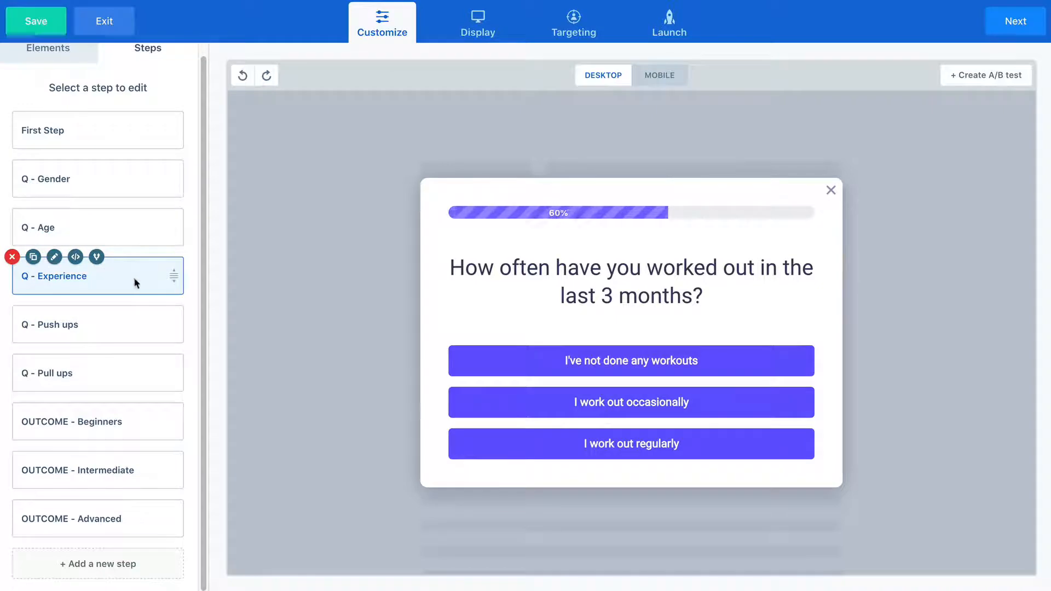
# Step: Examine the Q - Push ups and Q - Pull ups steps and the Beginners, Intermediate and Advanced outcome steps
pyautogui.click(130, 325)
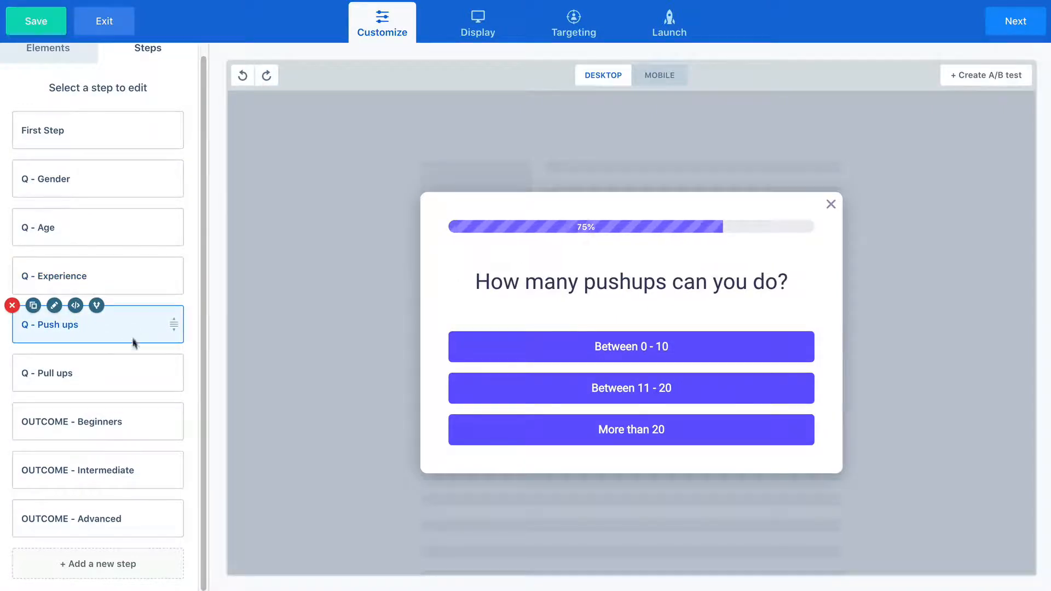
pyautogui.click(135, 372)
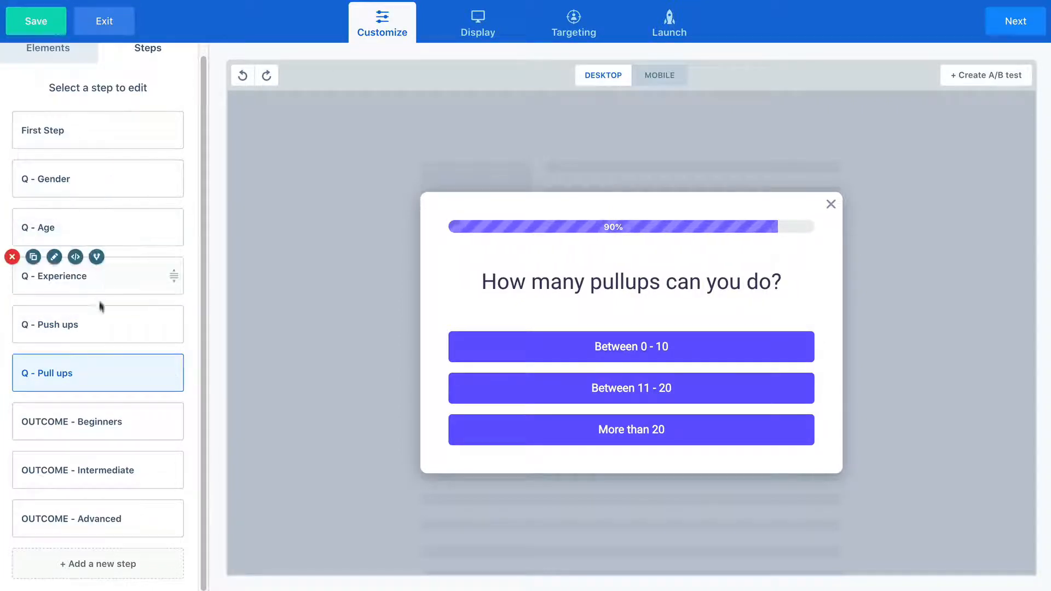
pyautogui.moveTo(113, 420)
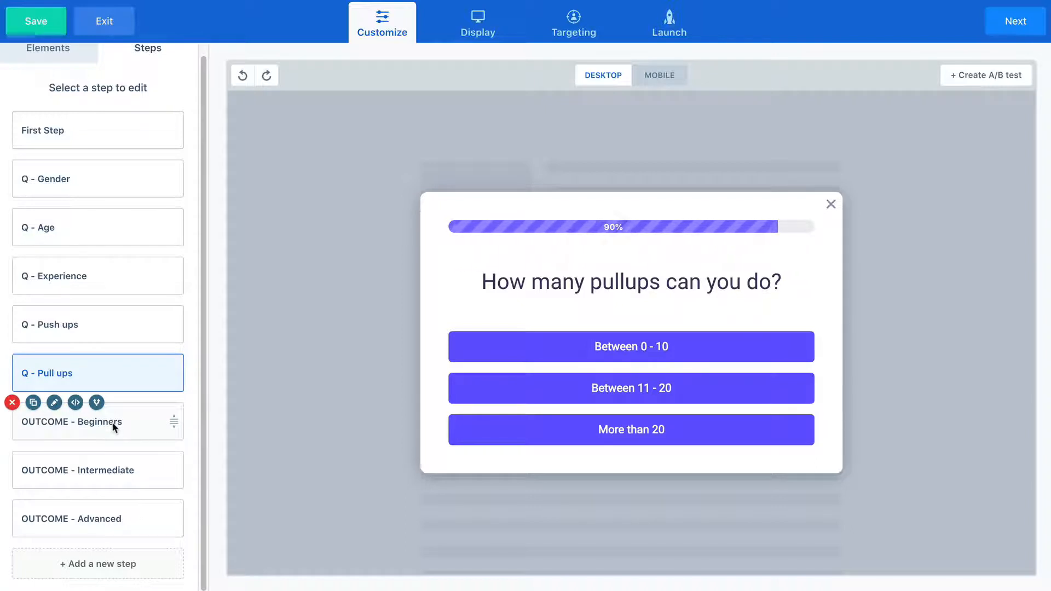
pyautogui.click(113, 424)
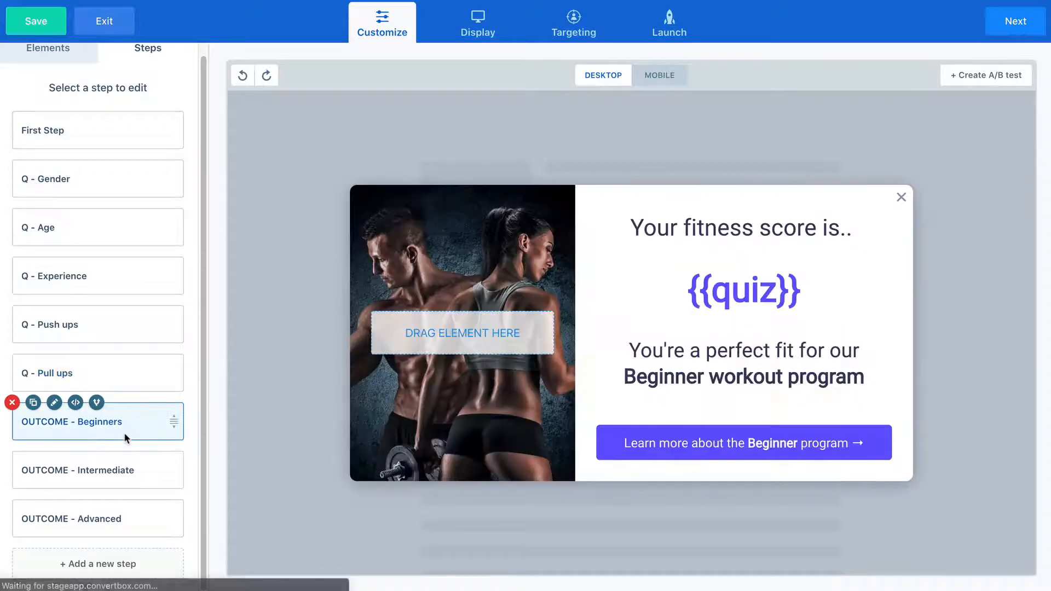
pyautogui.click(122, 474)
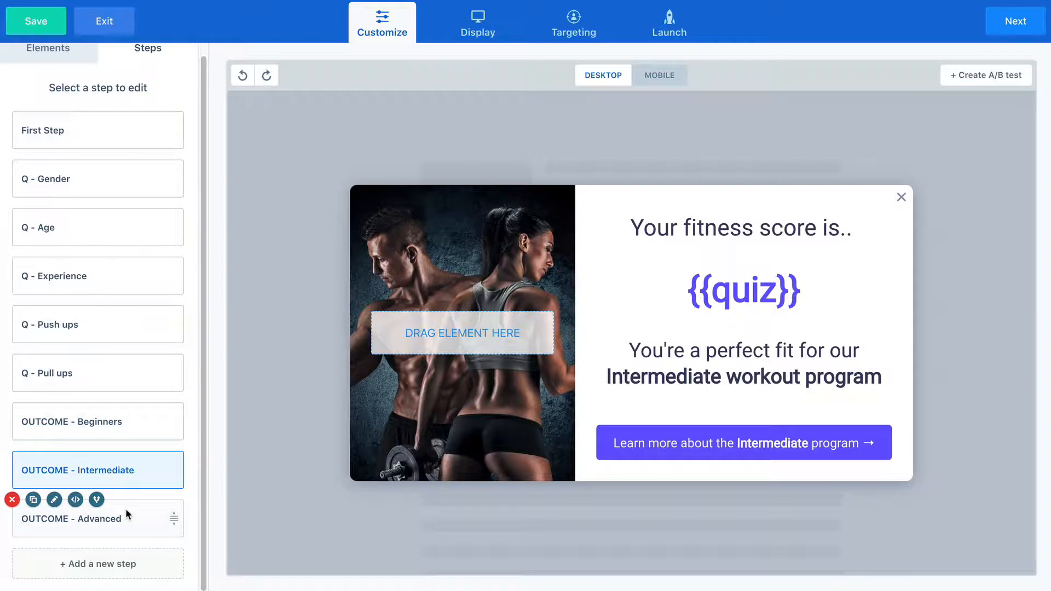
pyautogui.click(127, 509)
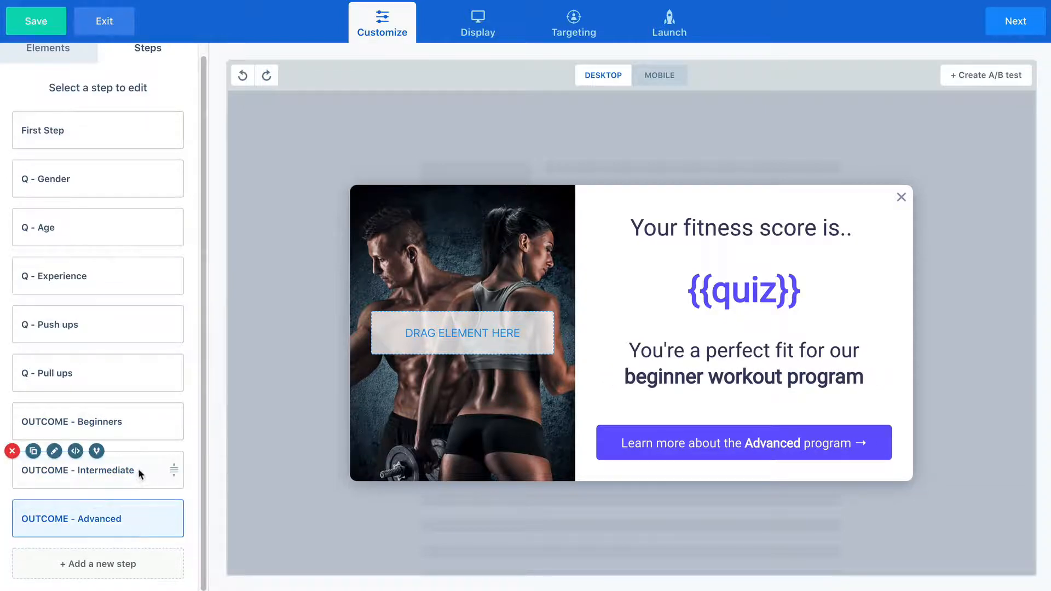
# Step: Inspect the {{quiz}} score text on the OUTCOME - Beginners step and the personalization fields available for it
pyautogui.scroll(1, 137, 425)
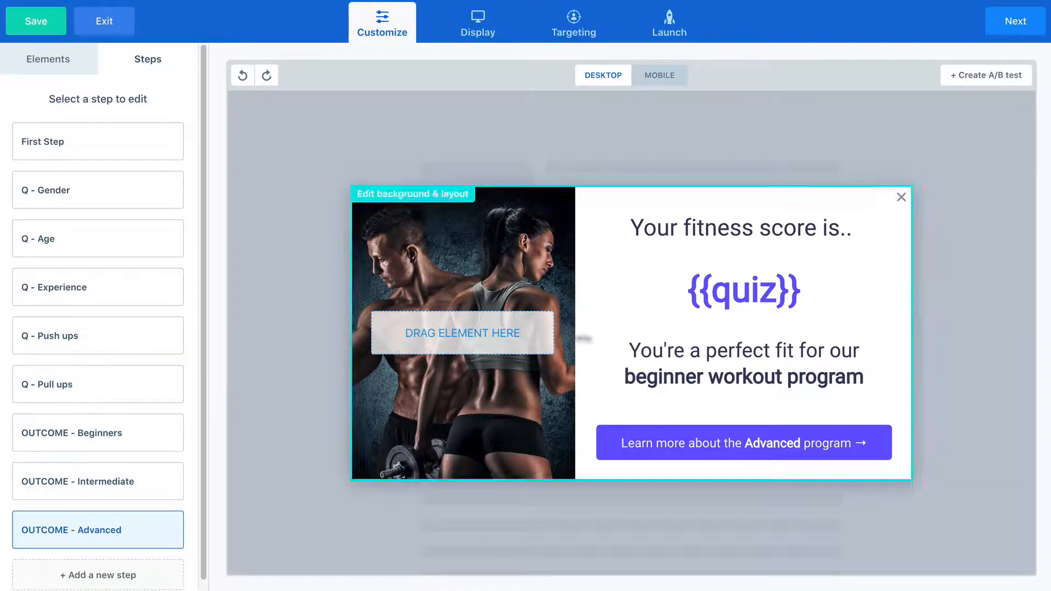
pyautogui.click(131, 435)
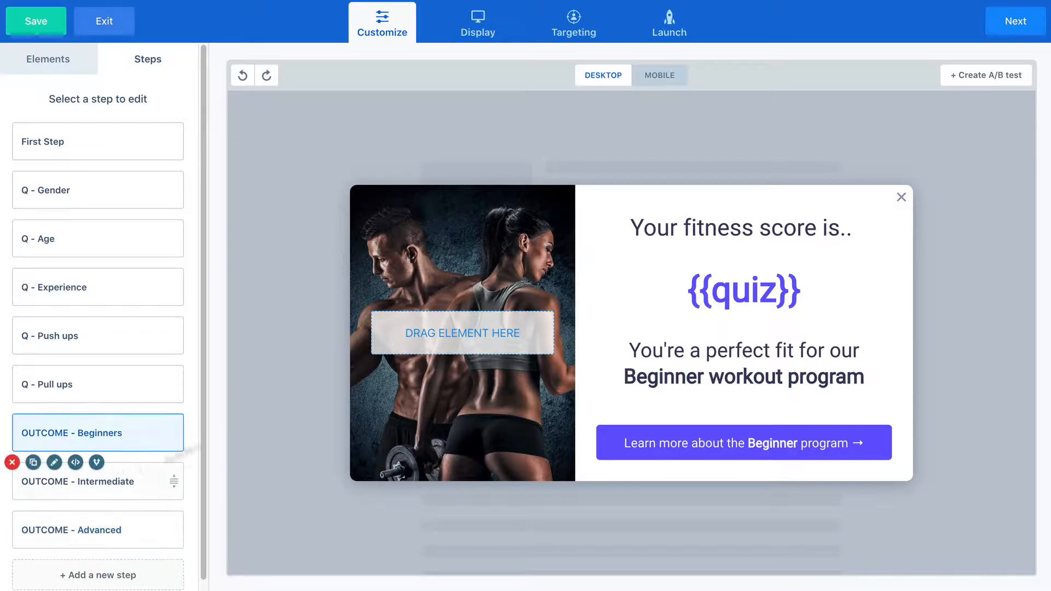
pyautogui.click(717, 294)
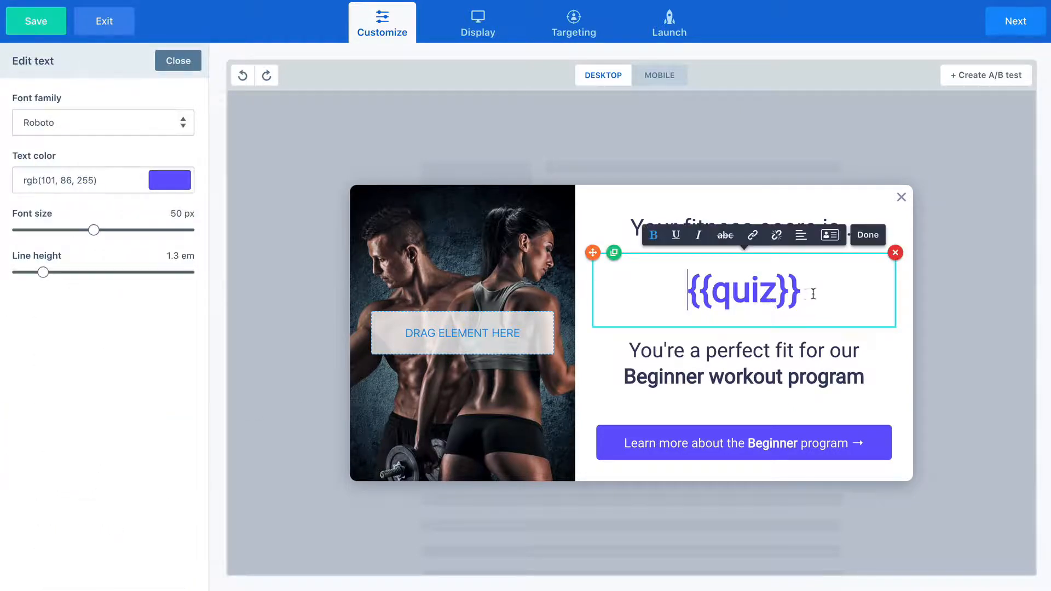
pyautogui.moveTo(809, 292); pyautogui.dragTo(686, 290)
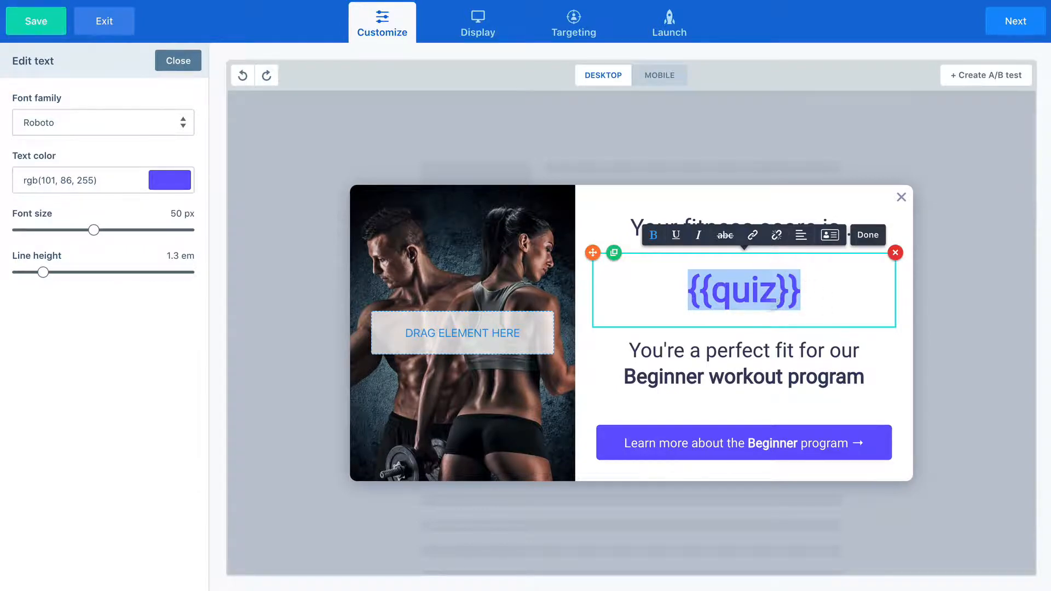
pyautogui.click(803, 298)
pyautogui.click(830, 235)
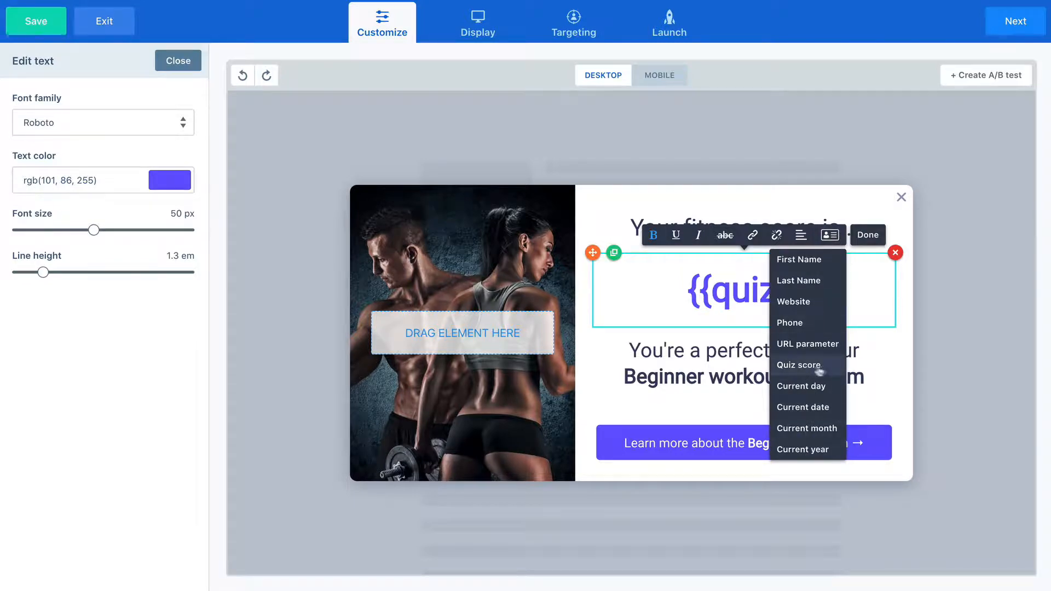
pyautogui.click(947, 310)
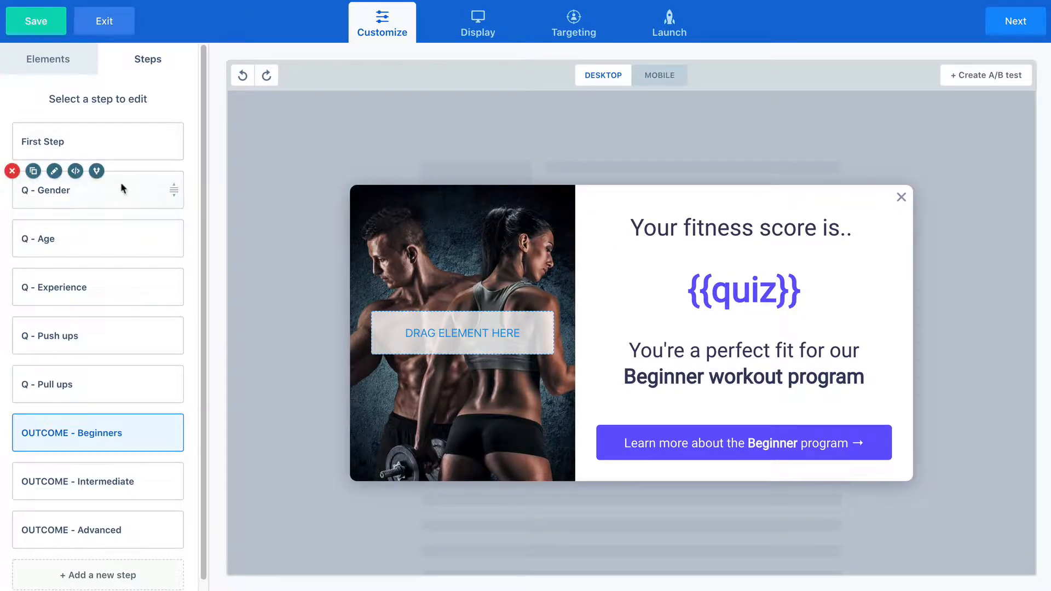
# Step: Check the quiz score value of the "I've not done any workouts" button in the Q - Experience step
pyautogui.click(118, 278)
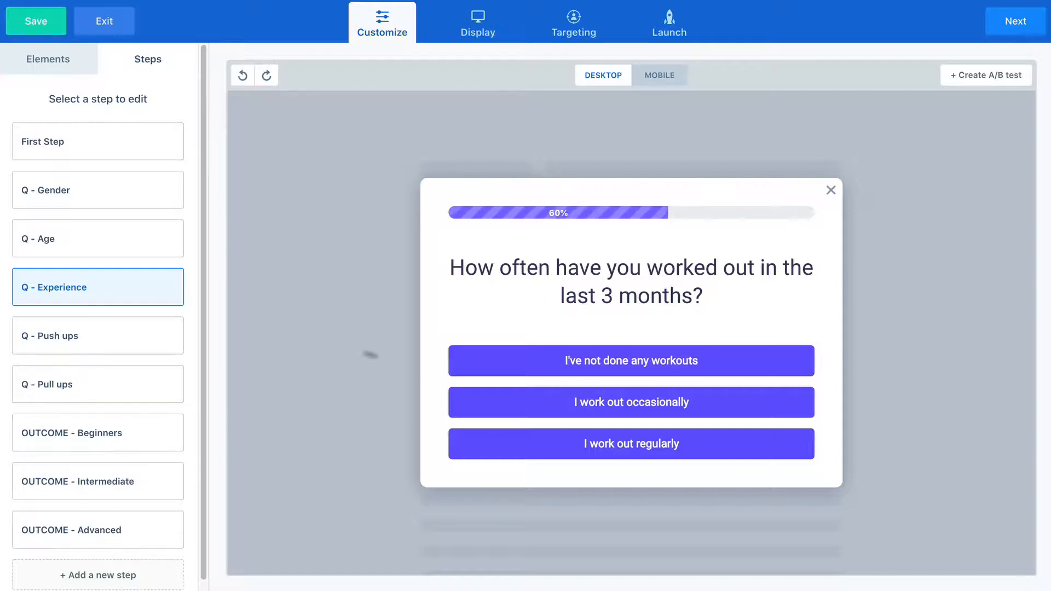
pyautogui.click(504, 361)
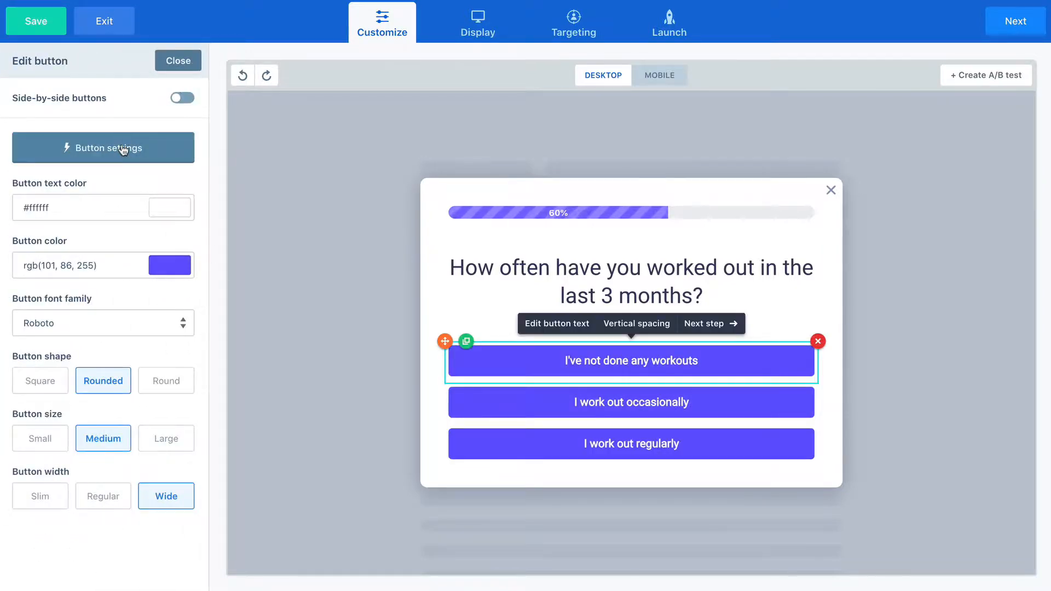
pyautogui.click(124, 148)
pyautogui.moveTo(666, 328); pyautogui.dragTo(639, 327)
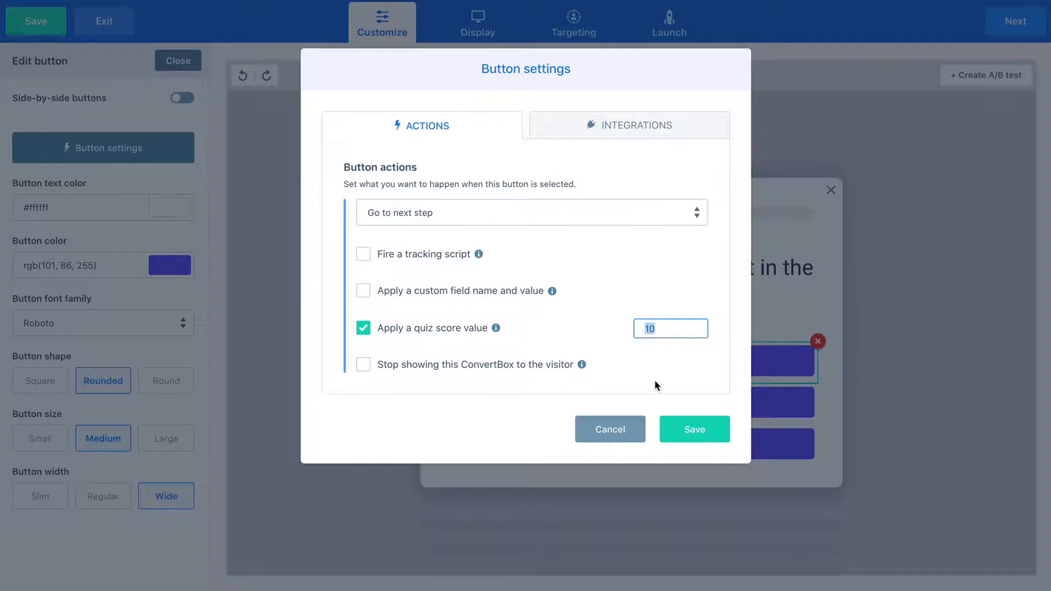
pyautogui.click(619, 429)
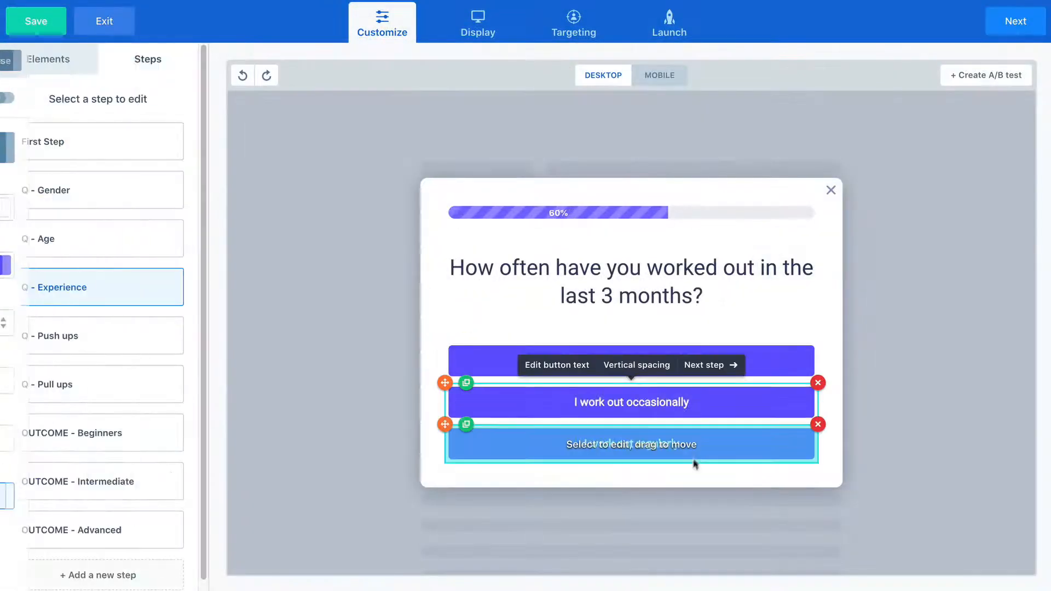
# Step: Check the quiz score values of the "I work out occasionally" and "I work out regularly" buttons
pyautogui.click(153, 158)
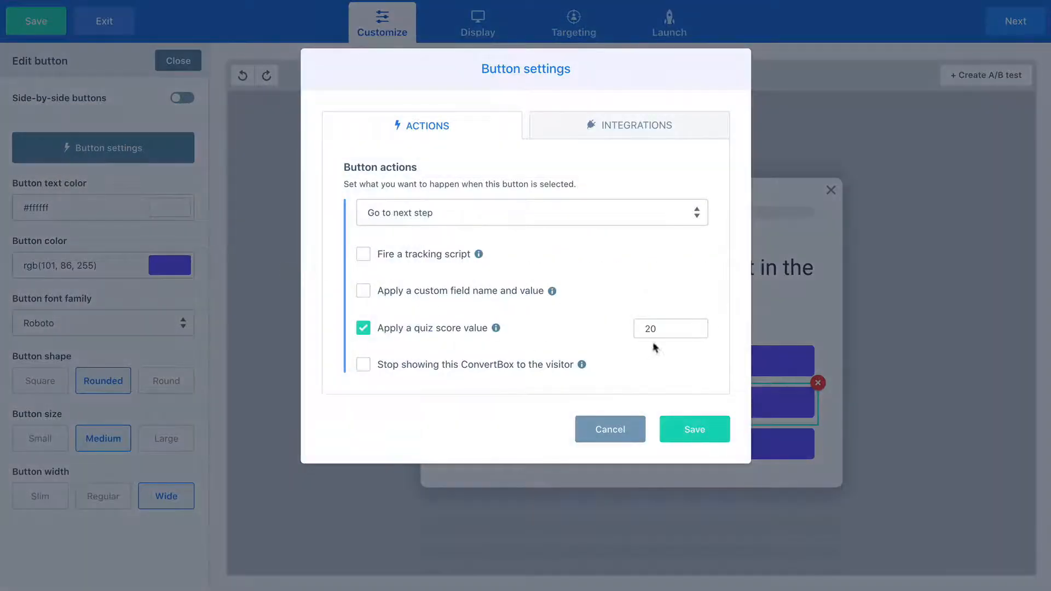
pyautogui.click(638, 328)
pyautogui.click(624, 428)
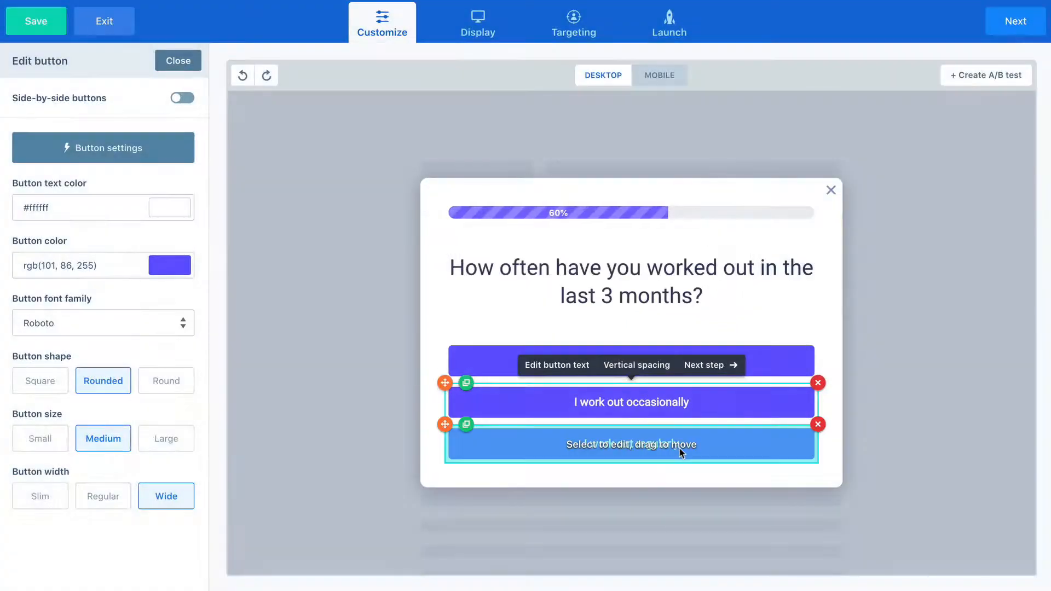
pyautogui.click(164, 160)
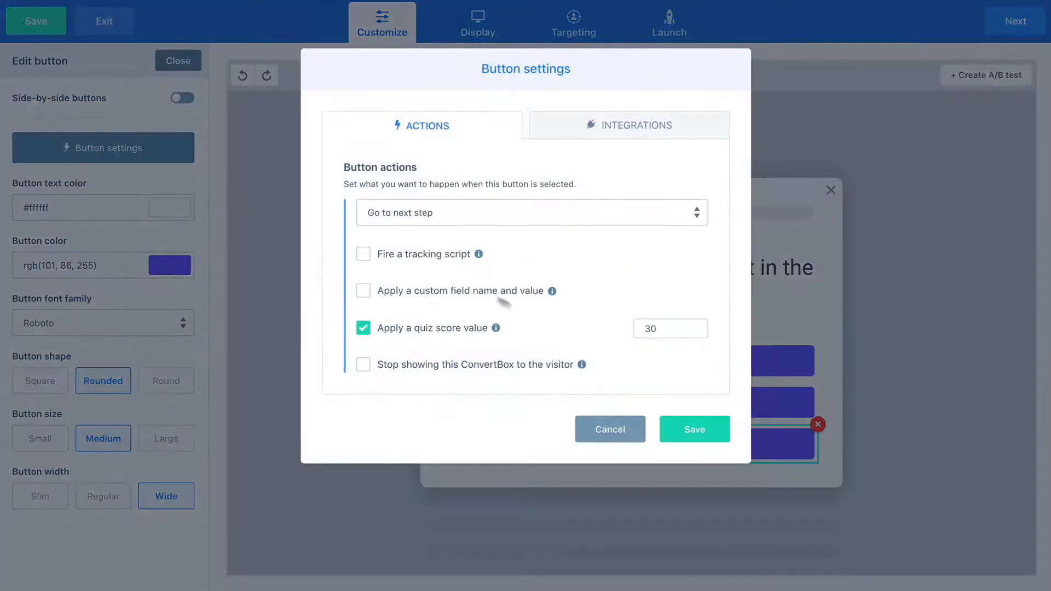
pyautogui.click(665, 329)
pyautogui.click(623, 441)
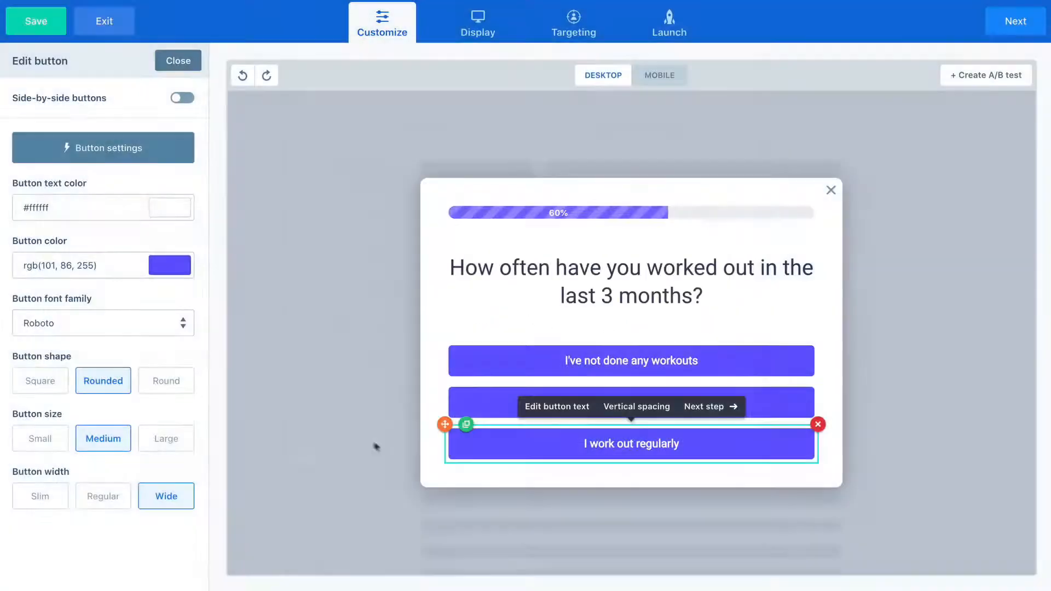
pyautogui.click(324, 348)
# Step: Review the Q - Push ups and Q - Pull ups answer options and the OUTCOME - Beginners step
pyautogui.click(131, 335)
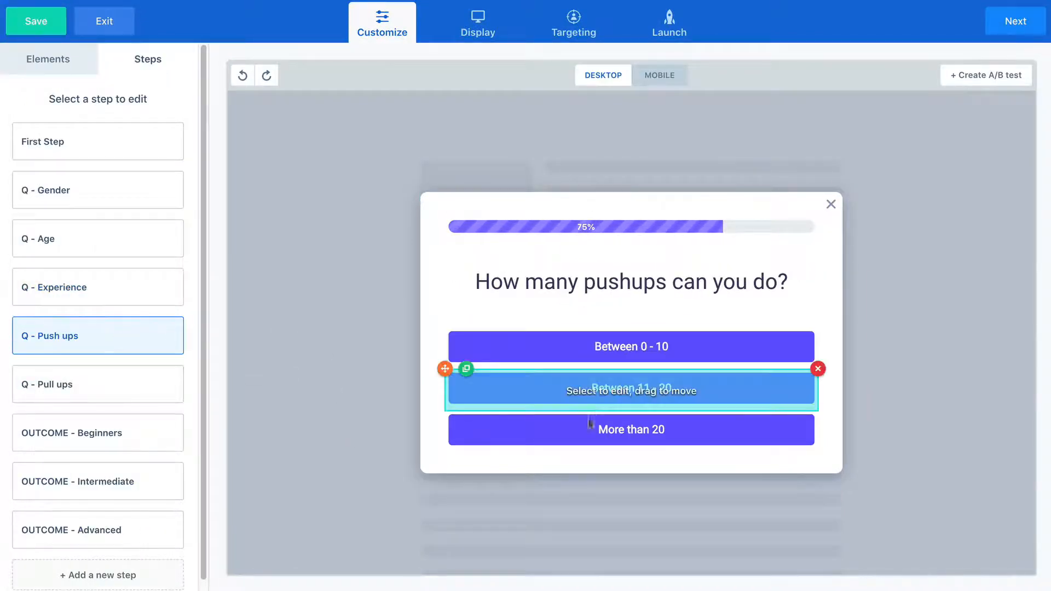
pyautogui.click(110, 385)
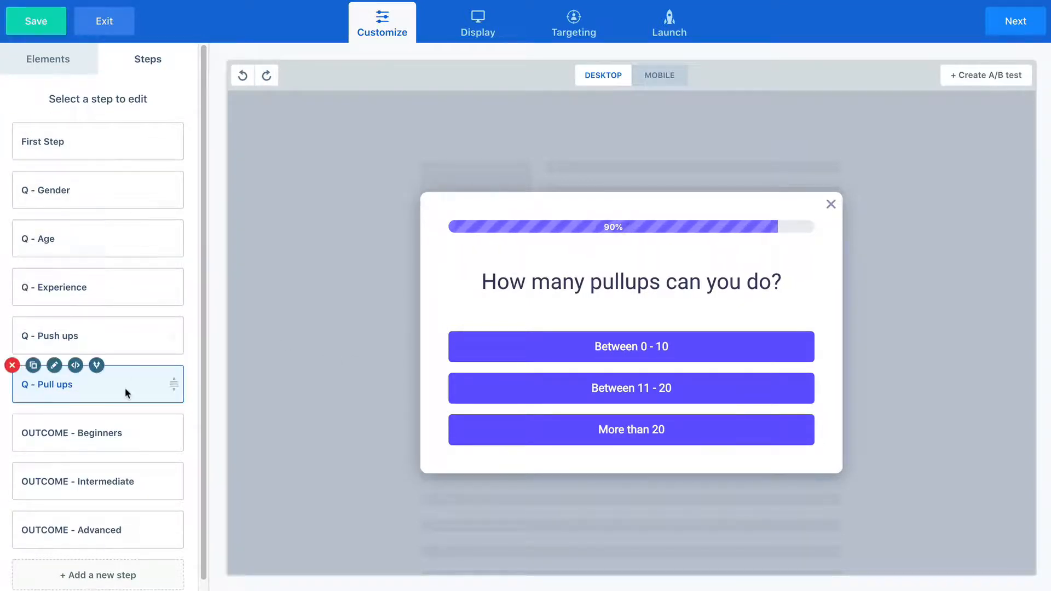
pyautogui.click(126, 430)
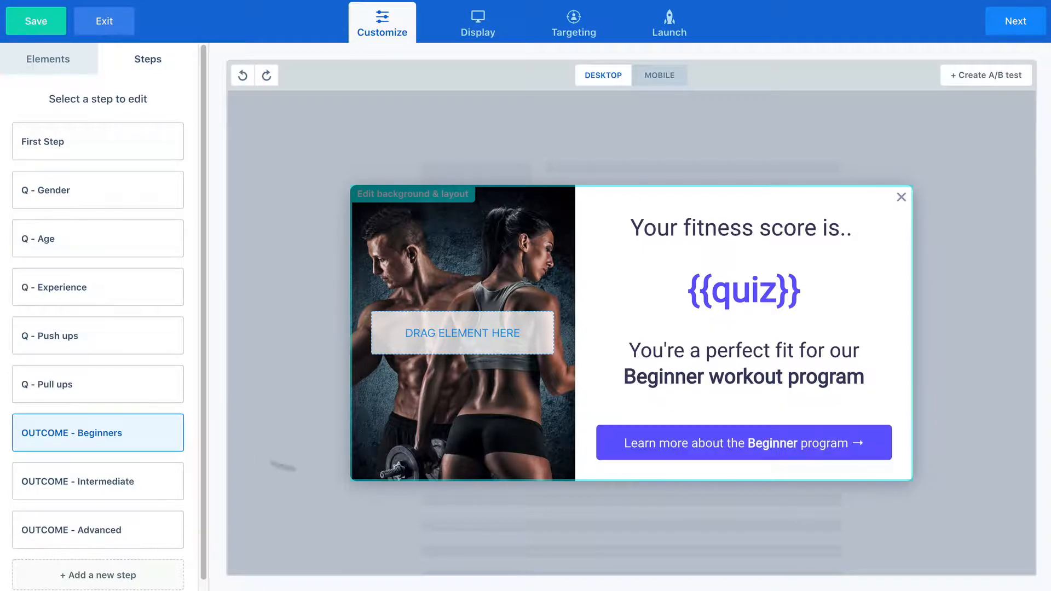
pyautogui.moveTo(119, 418)
pyautogui.moveTo(139, 380)
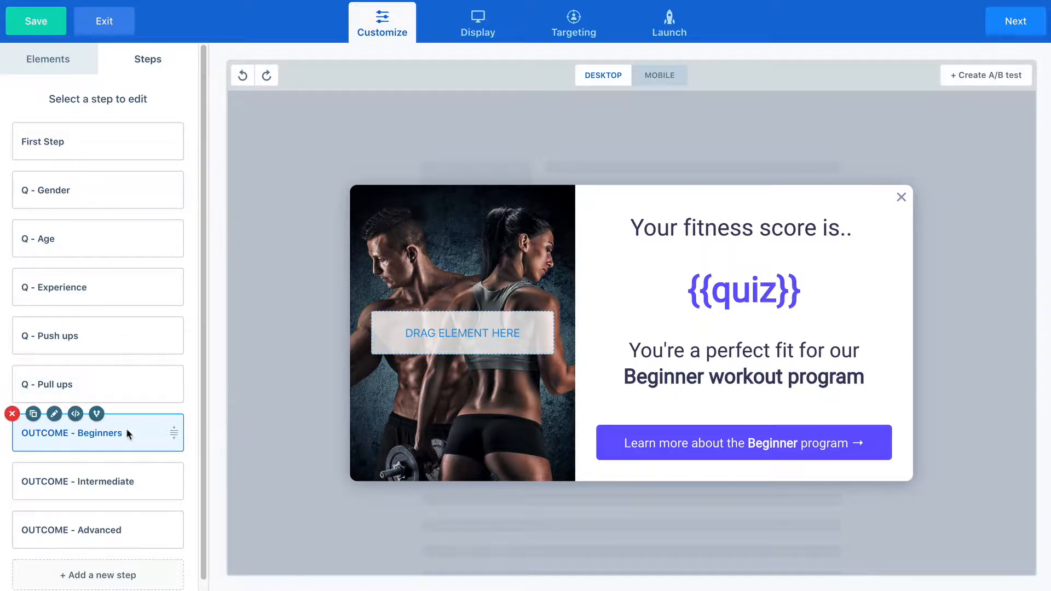
# Step: Enable the "Analyzing results" animation in the skip logic of the OUTCOME - Beginners step
pyautogui.scroll(-1, 120, 428)
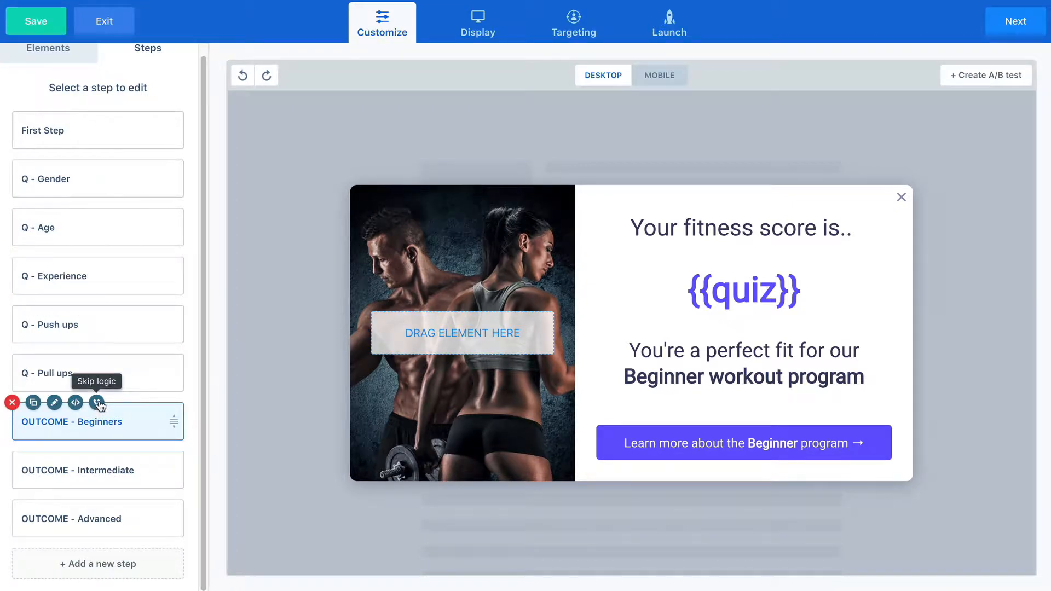
pyautogui.click(97, 403)
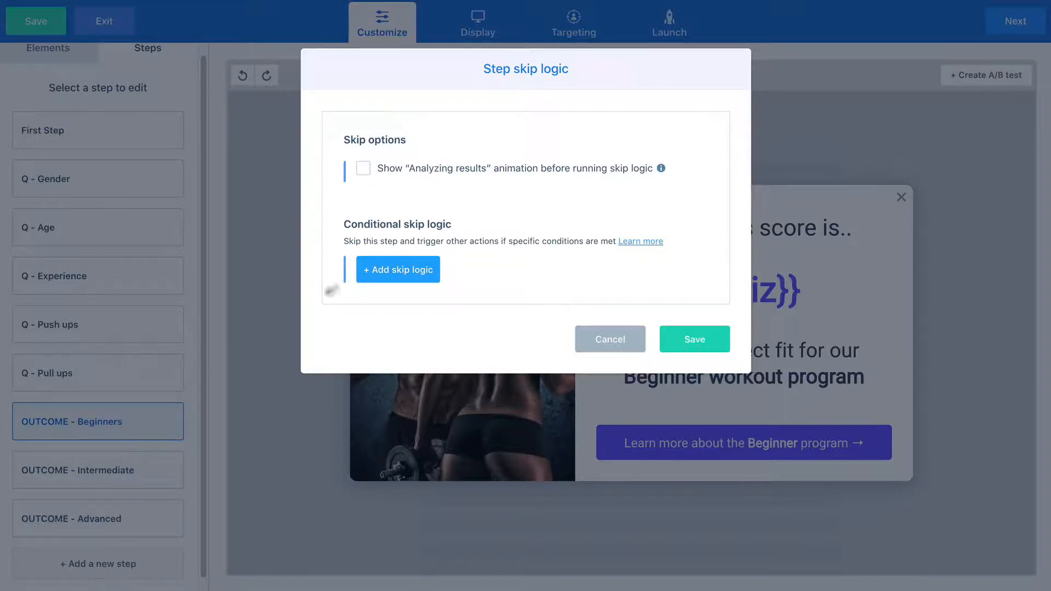
pyautogui.click(364, 169)
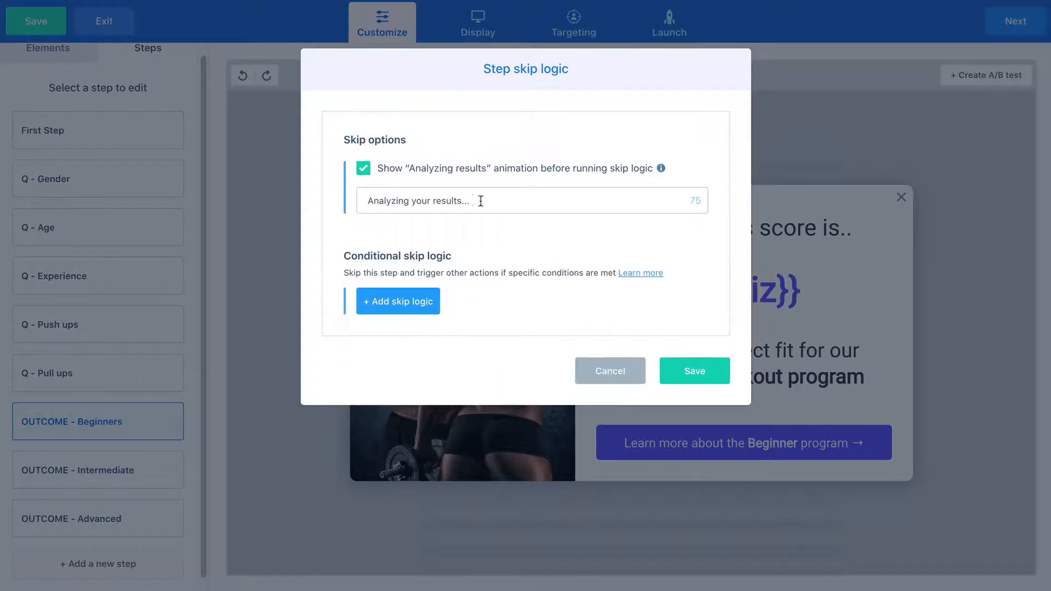
pyautogui.moveTo(481, 201); pyautogui.dragTo(367, 197)
pyautogui.click(367, 235)
# Step: Start a conditional skip logic with the rule Quiz score range is between 31 and 60
pyautogui.click(405, 303)
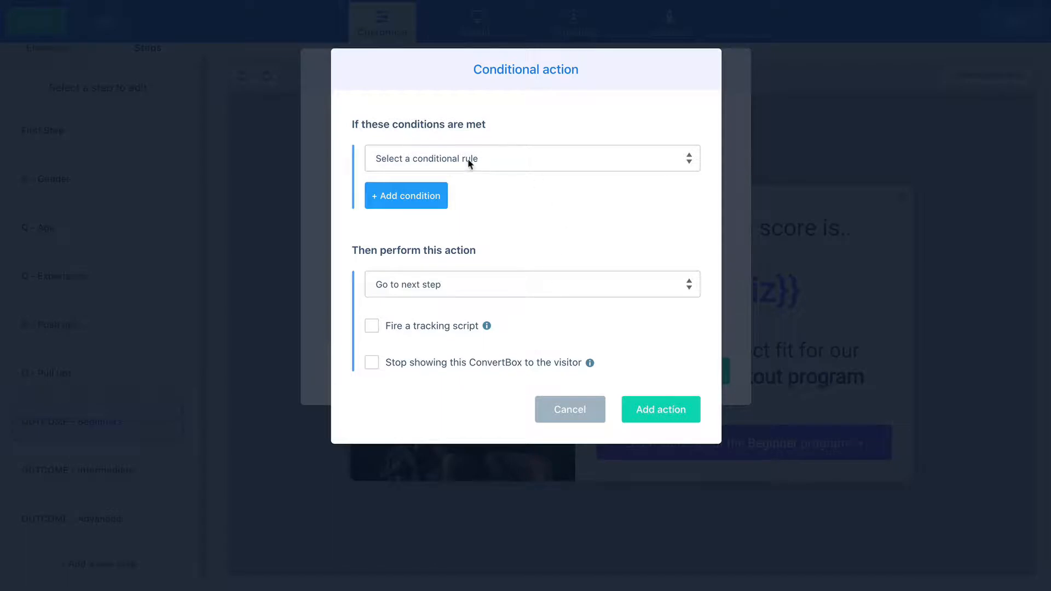
pyautogui.click(468, 159)
pyautogui.click(469, 195)
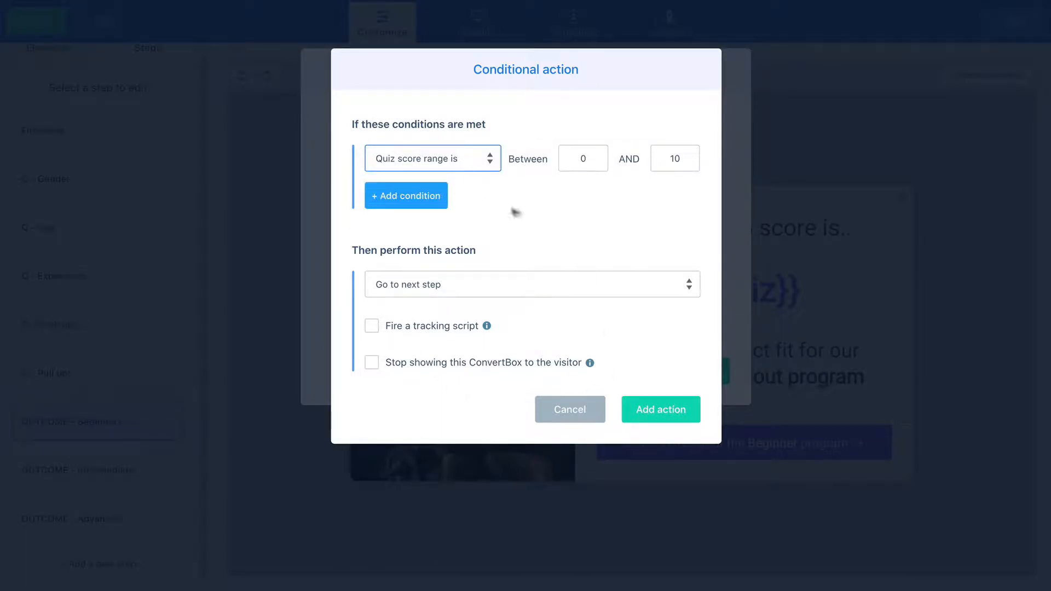
pyautogui.click(561, 219)
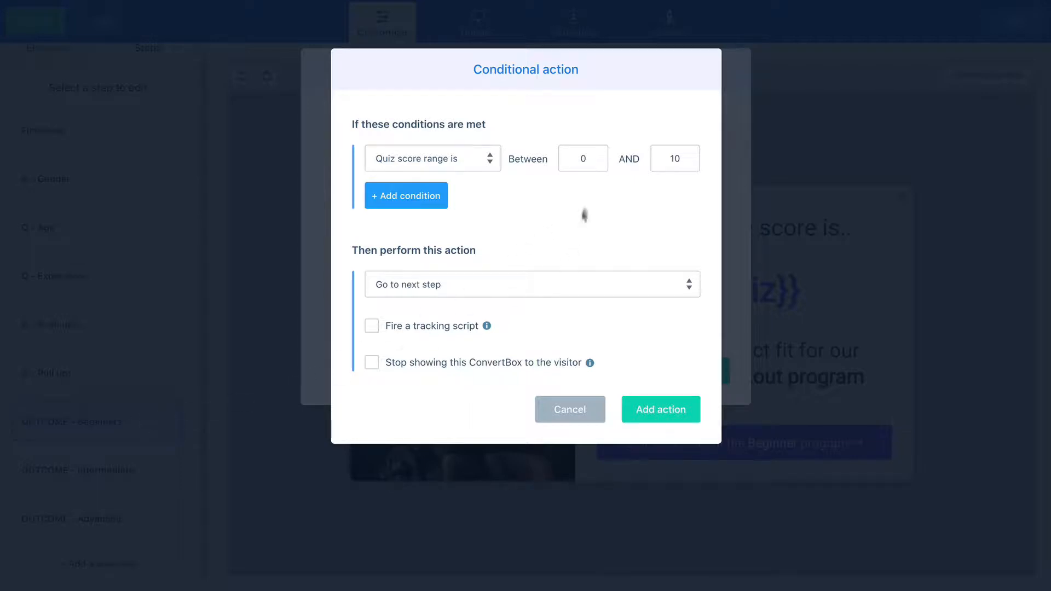
pyautogui.moveTo(595, 158); pyautogui.dragTo(578, 156)
pyautogui.moveTo(671, 159); pyautogui.dragTo(686, 160)
# Step: Make the condition jump to the step OUTCOME - Intermediate and add the action
pyautogui.click(481, 290)
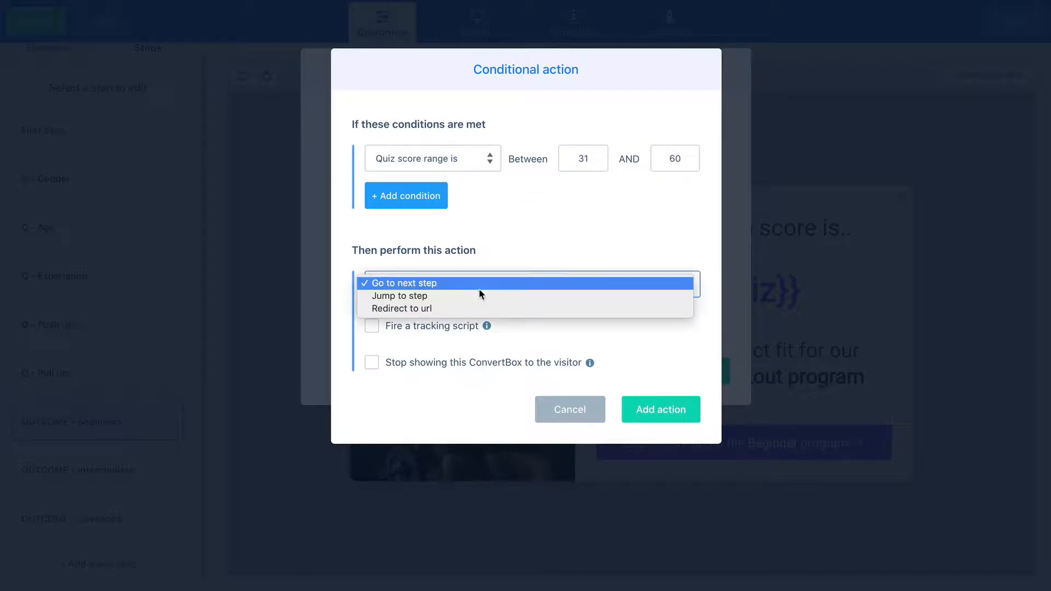
pyautogui.click(481, 296)
pyautogui.click(563, 288)
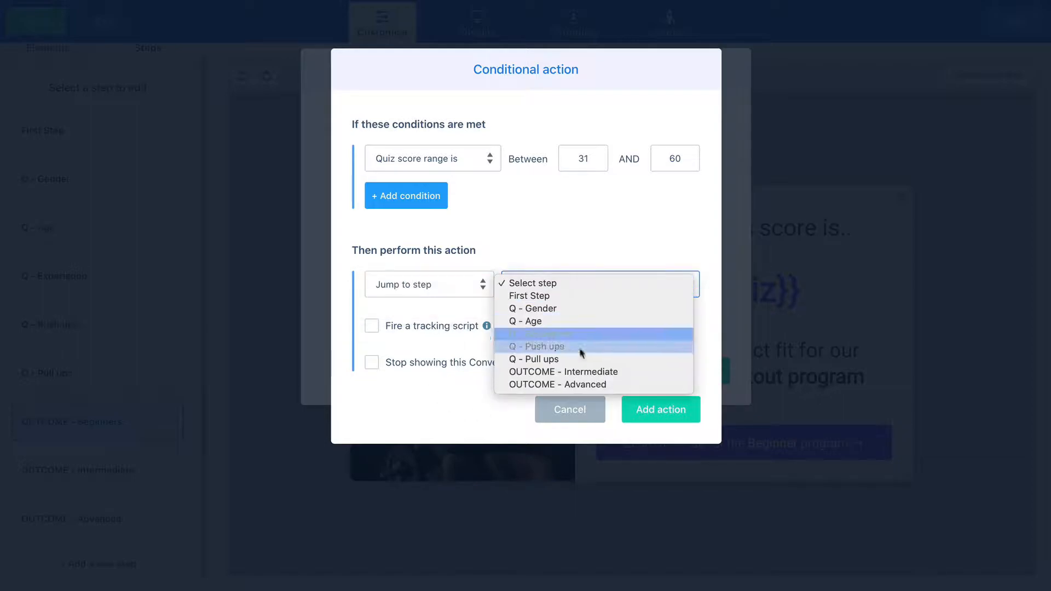
pyautogui.click(582, 375)
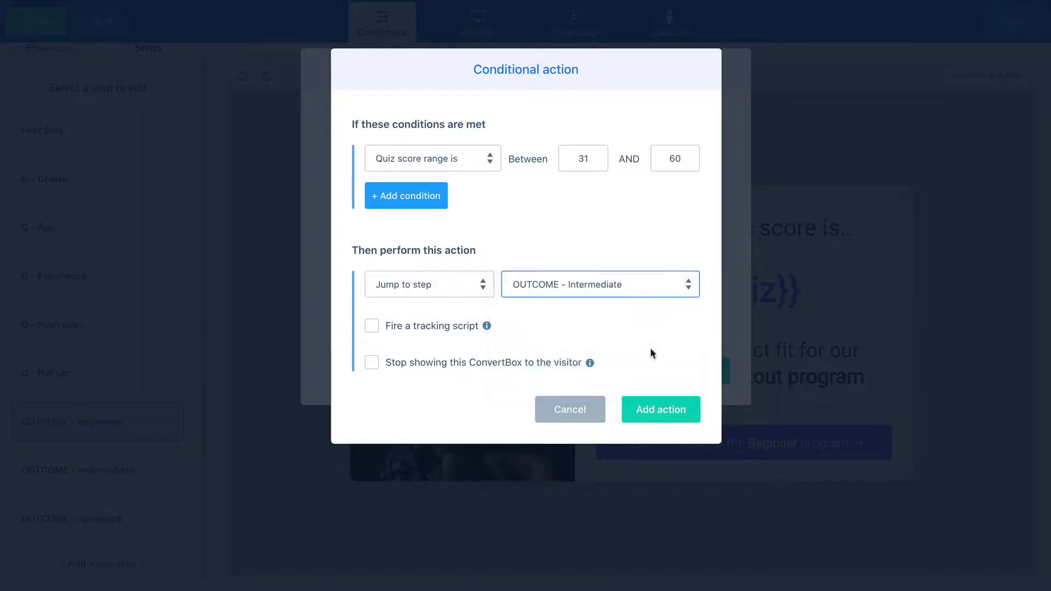
pyautogui.click(658, 414)
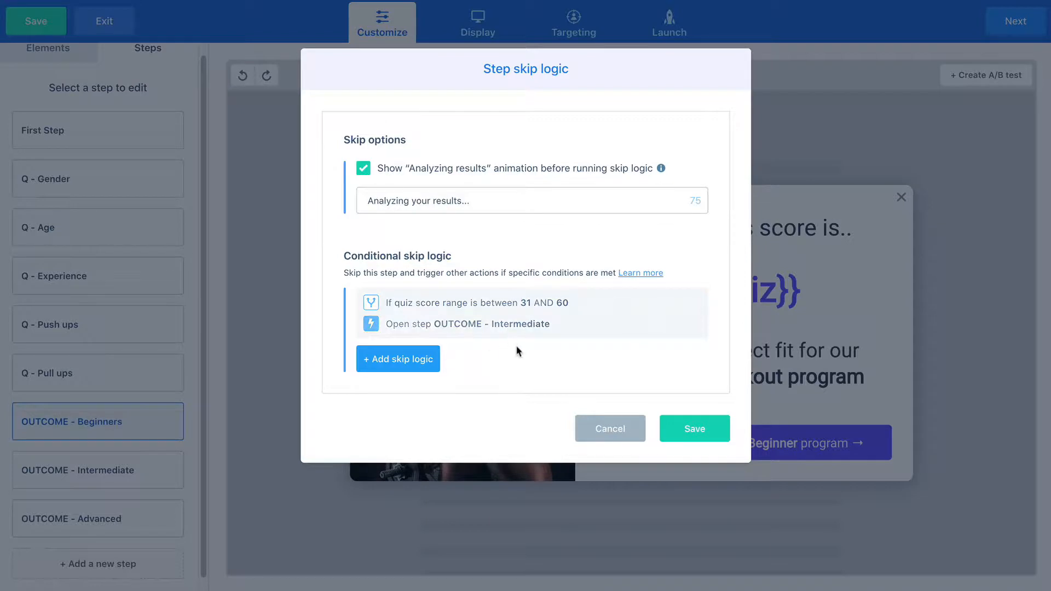
# Step: Add a second conditional skip logic with the rule Quiz score range is between 61 and 90
pyautogui.click(414, 363)
pyautogui.click(455, 159)
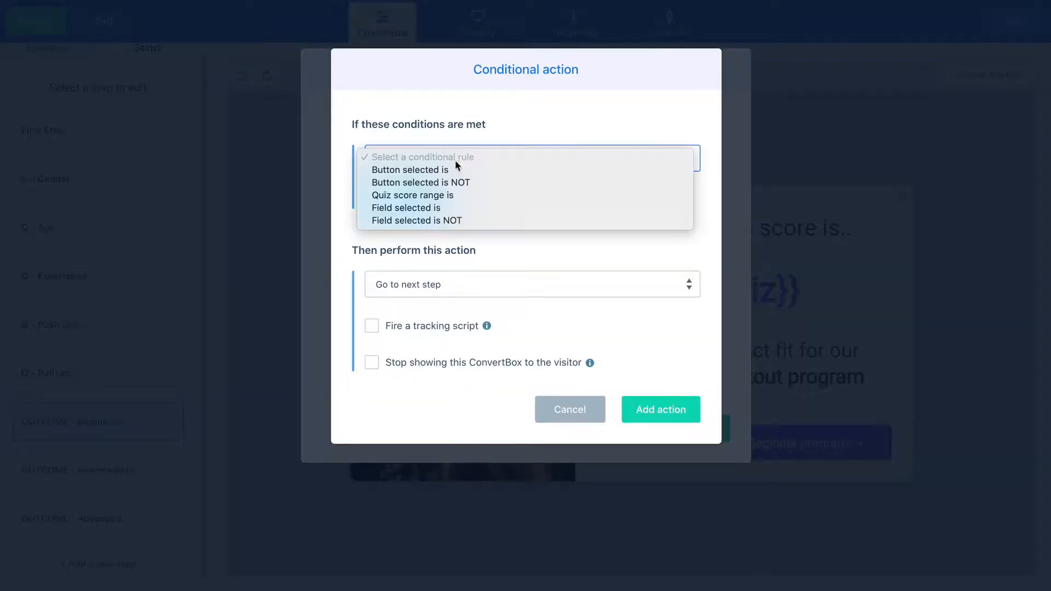
pyautogui.click(458, 195)
pyautogui.click(587, 159)
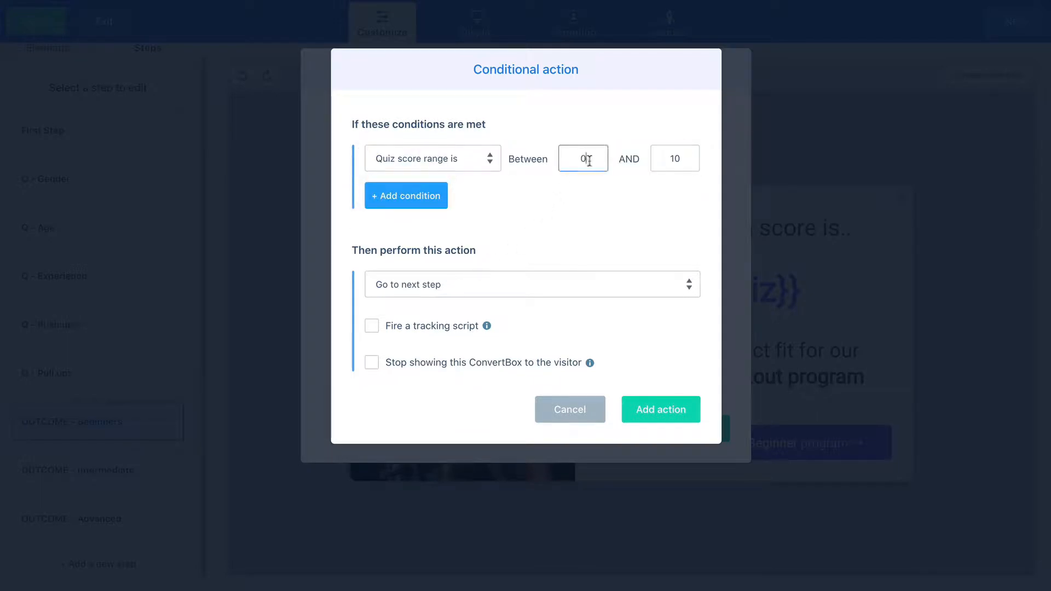
pyautogui.doubleClick(586, 158)
pyautogui.moveTo(660, 158); pyautogui.dragTo(688, 162)
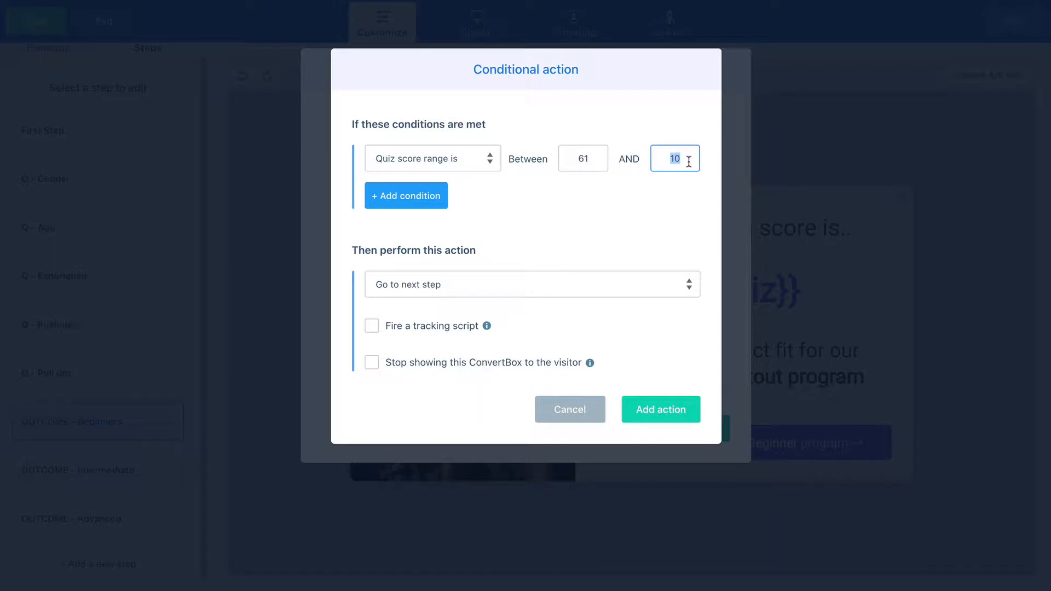
# Step: Make the 61 to 90 condition jump to the step OUTCOME - Advanced, add the action and save the step skip logic
pyautogui.click(482, 282)
pyautogui.click(483, 296)
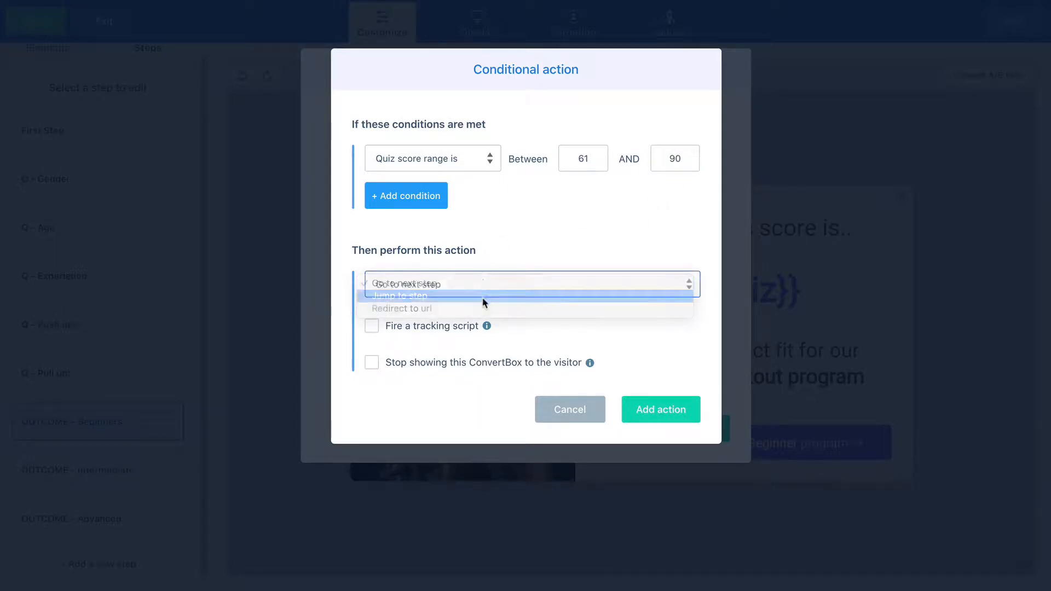
pyautogui.click(528, 286)
pyautogui.click(561, 385)
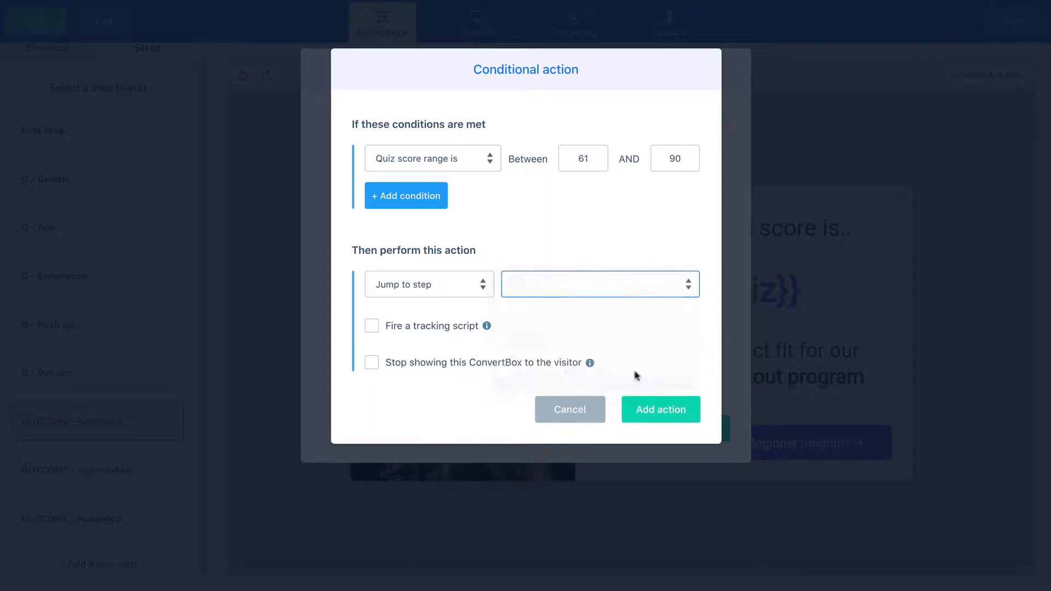
pyautogui.click(661, 410)
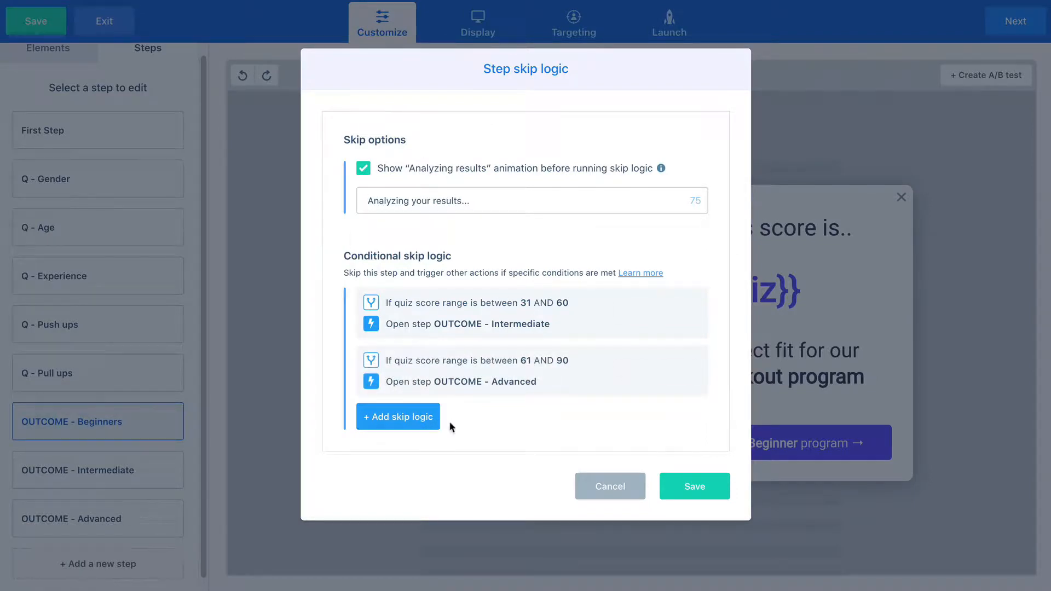
pyautogui.click(681, 486)
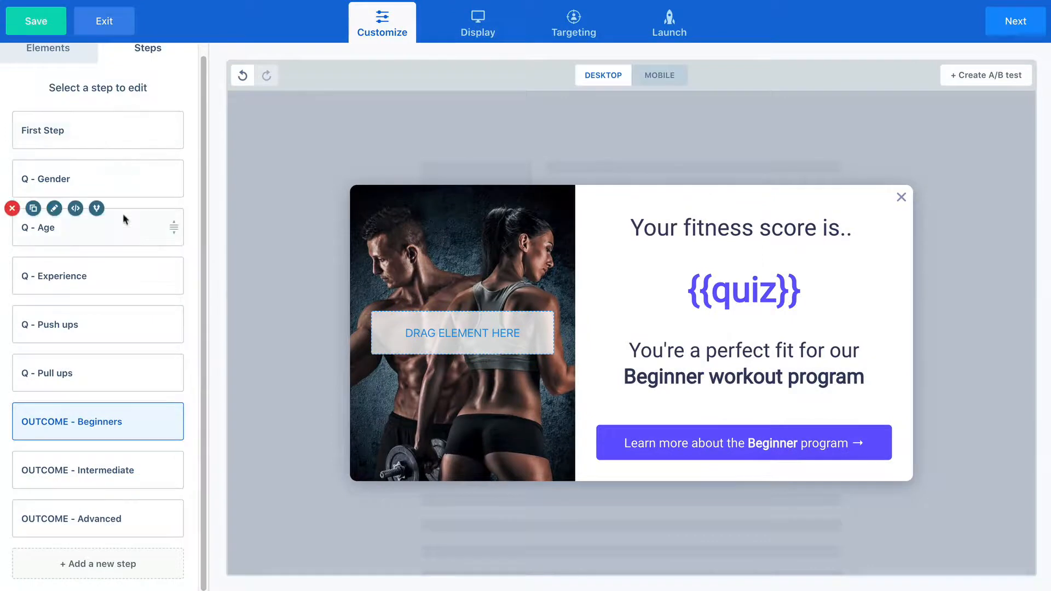
# Step: Review the quiz flow step by step from First Step through the five questions to OUTCOME - Beginners
pyautogui.click(125, 145)
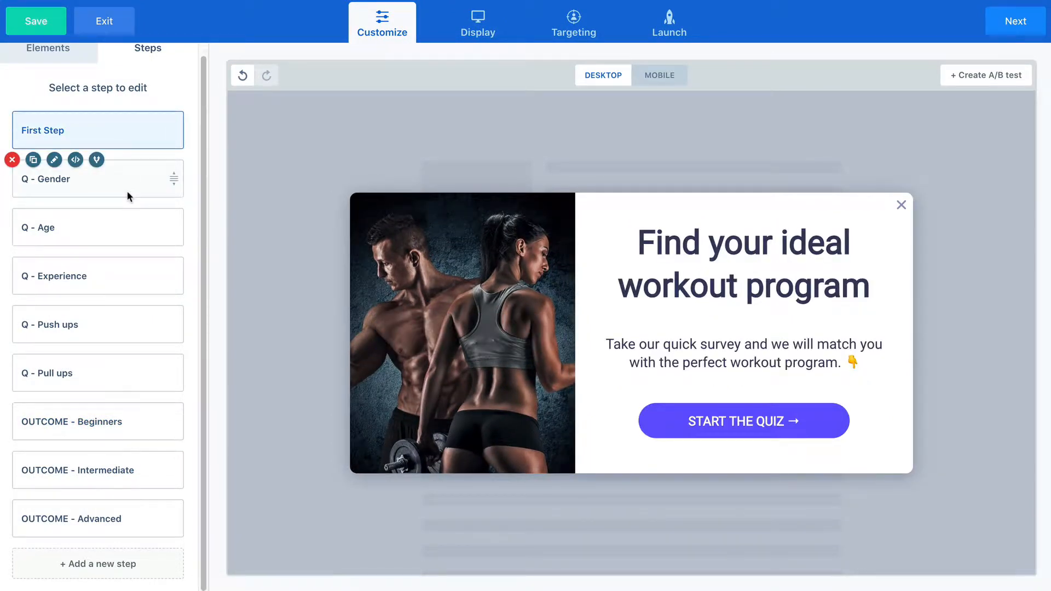
pyautogui.click(100, 181)
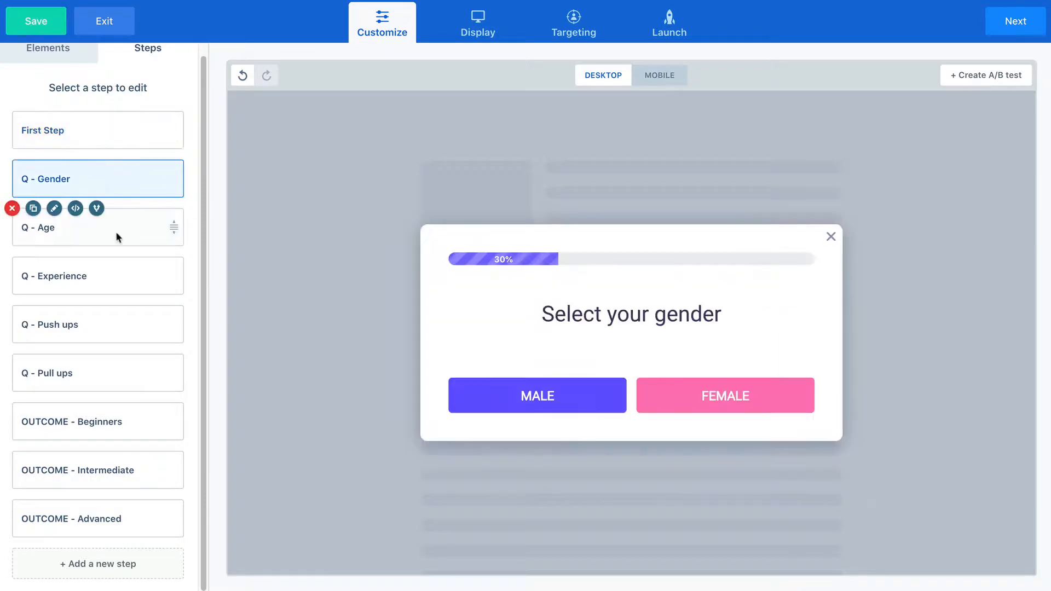
pyautogui.click(117, 236)
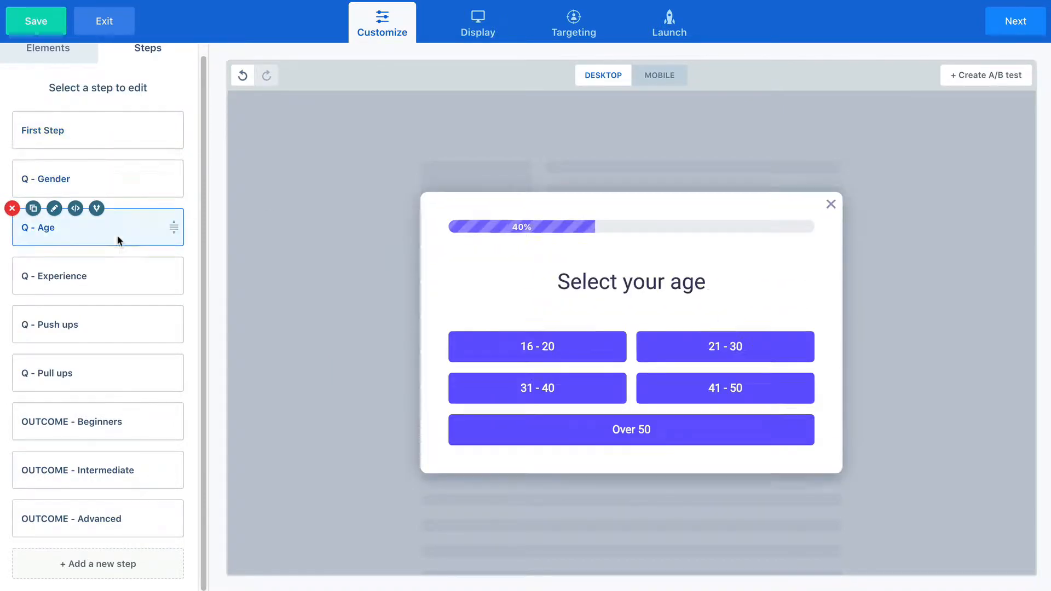
pyautogui.click(124, 278)
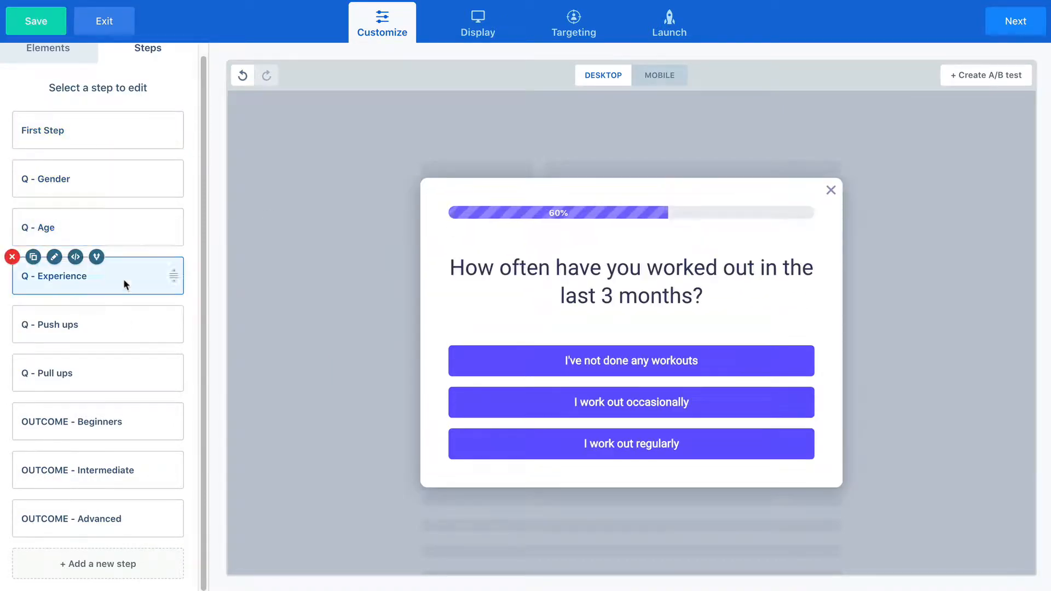
pyautogui.click(136, 334)
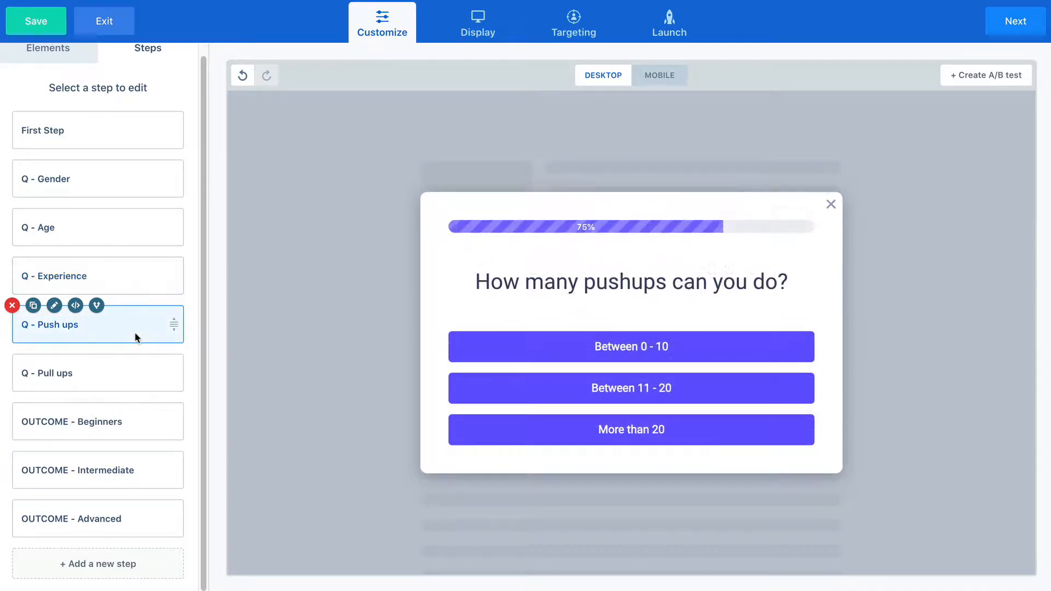
pyautogui.click(135, 370)
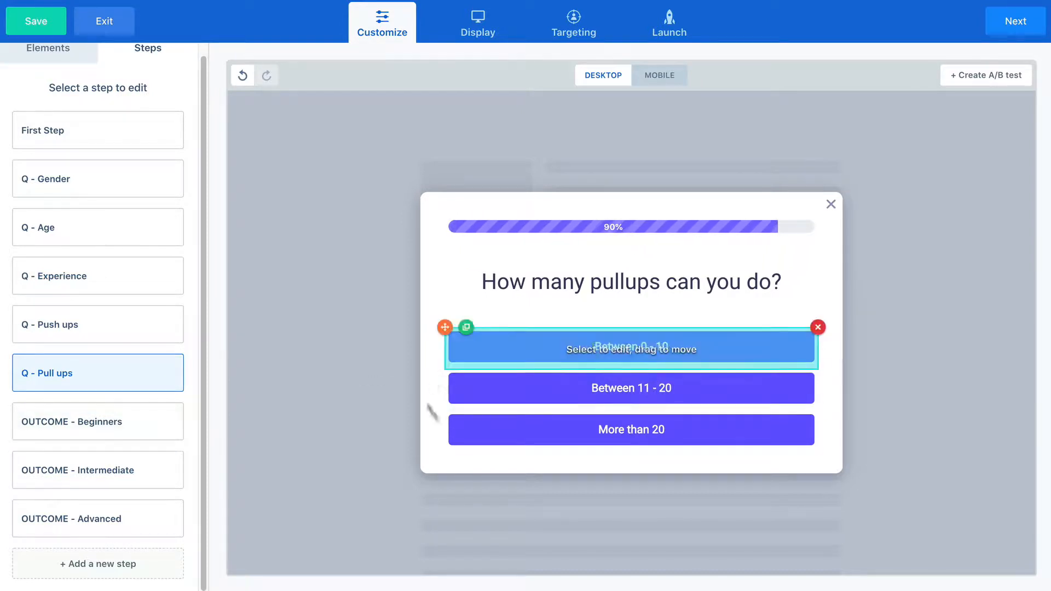
pyautogui.click(133, 420)
# Step: Check the skip logic of OUTCOME - Beginners without changing it, and view the OUTCOME - Intermediate and OUTCOME - Advanced steps
pyautogui.moveTo(112, 419)
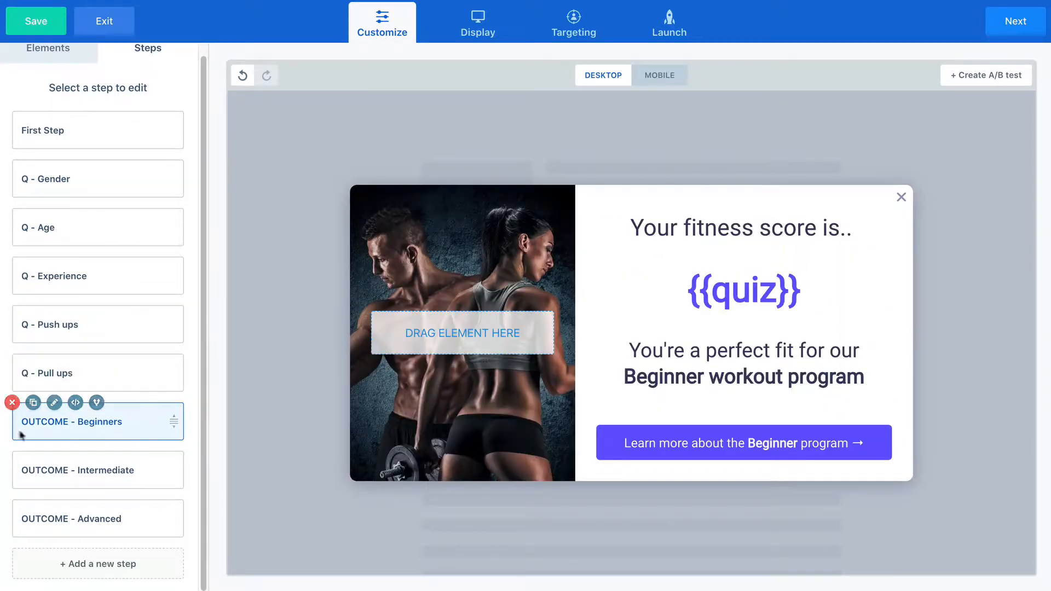
pyautogui.click(96, 402)
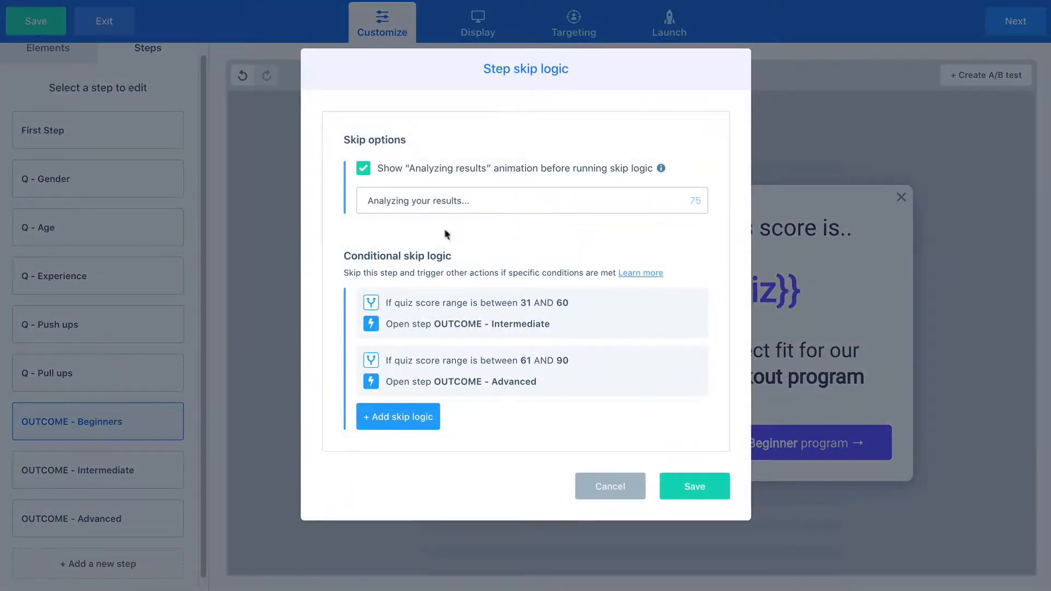
pyautogui.click(630, 486)
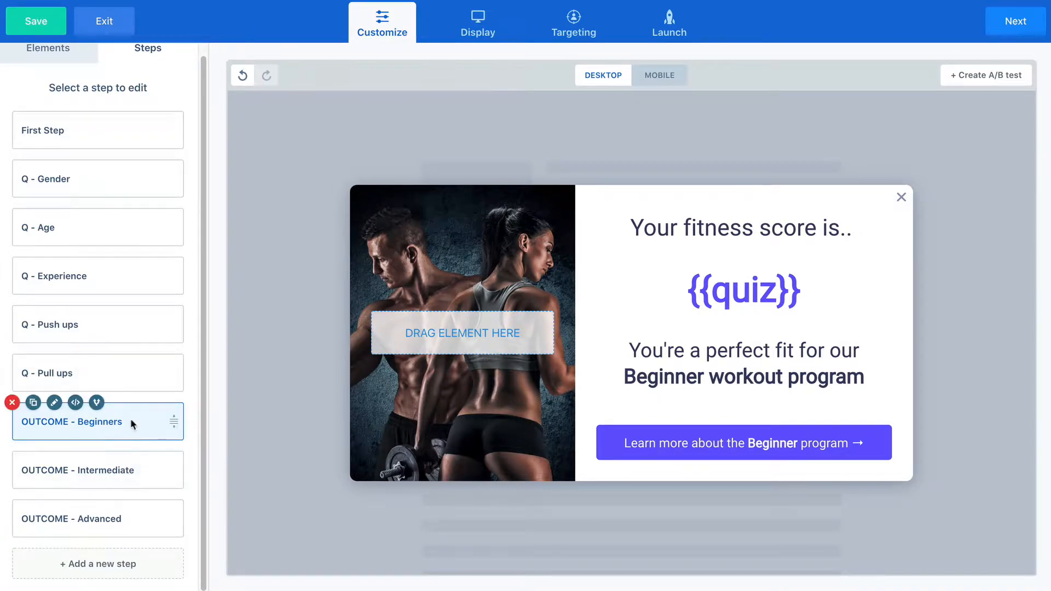
pyautogui.click(125, 469)
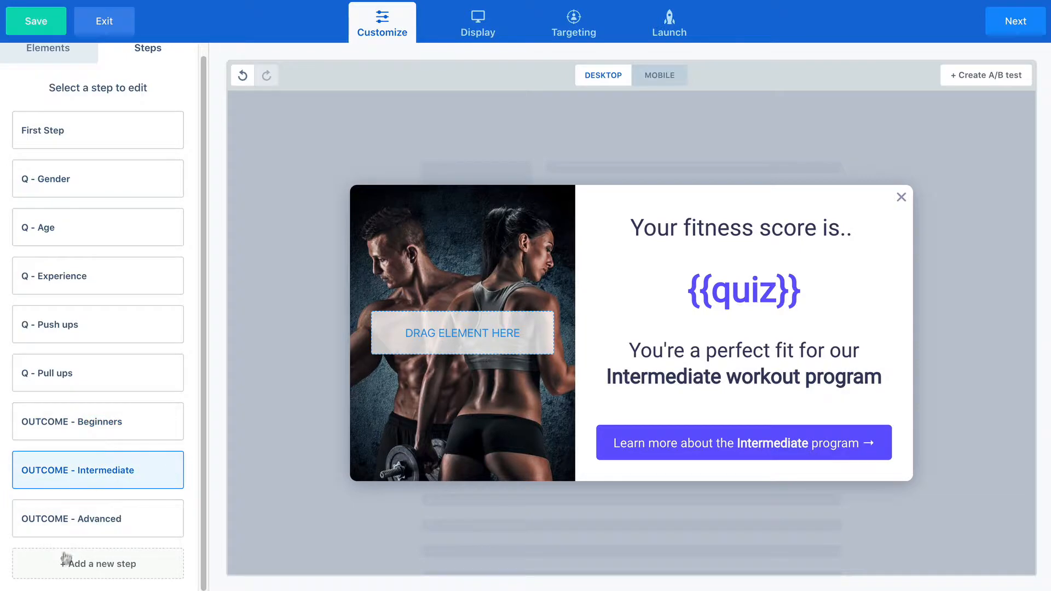
pyautogui.click(130, 522)
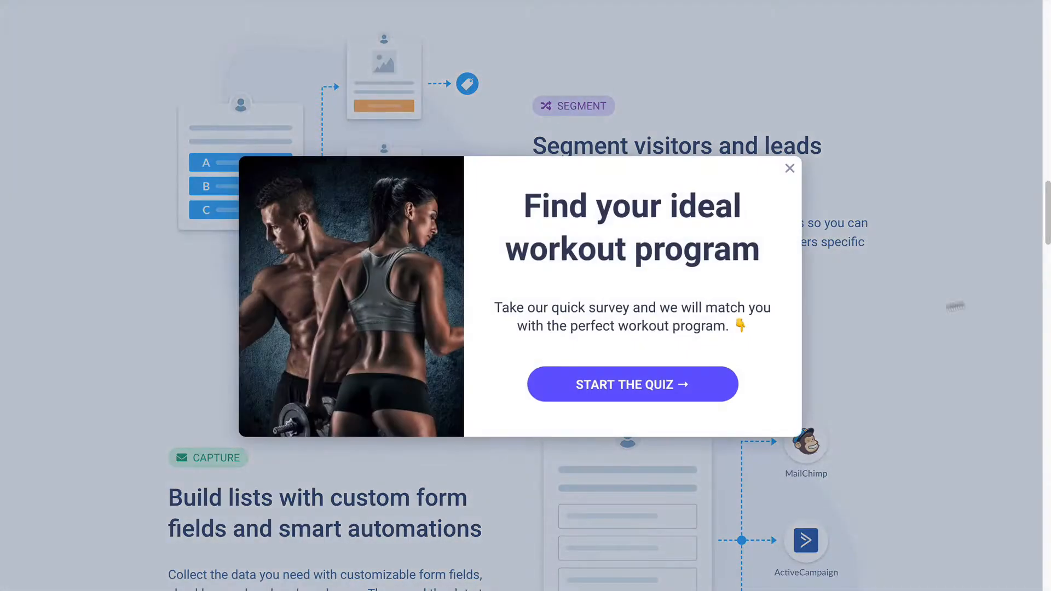
# Step: Test the live quiz with the answers Male, 31 - 40, I work out occasionally, 11 - 20 pushups and more than 20 pullups
pyautogui.click(602, 390)
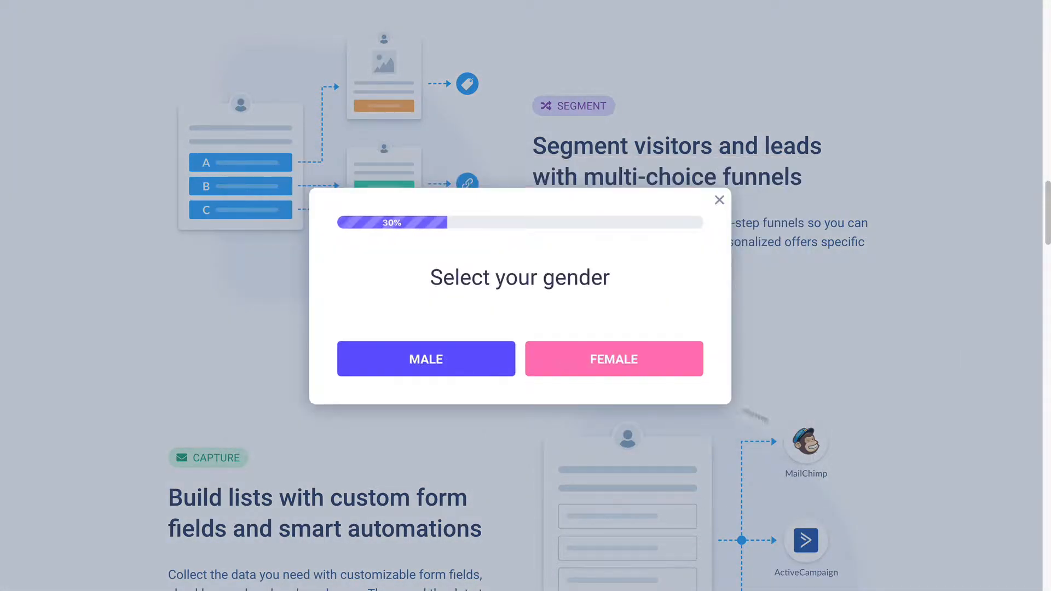
pyautogui.click(427, 356)
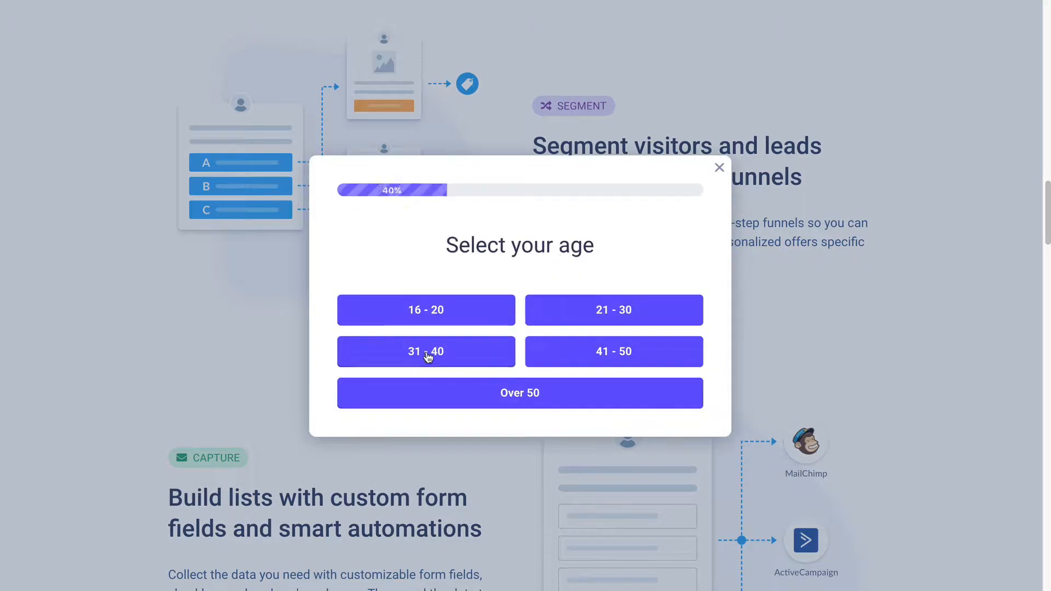
pyautogui.click(459, 355)
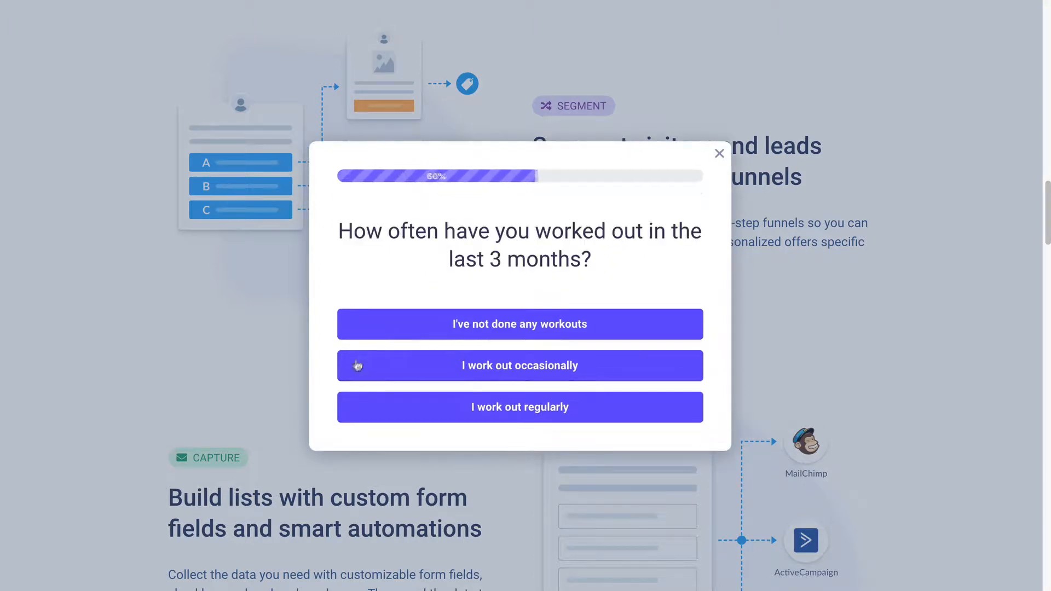
pyautogui.click(536, 367)
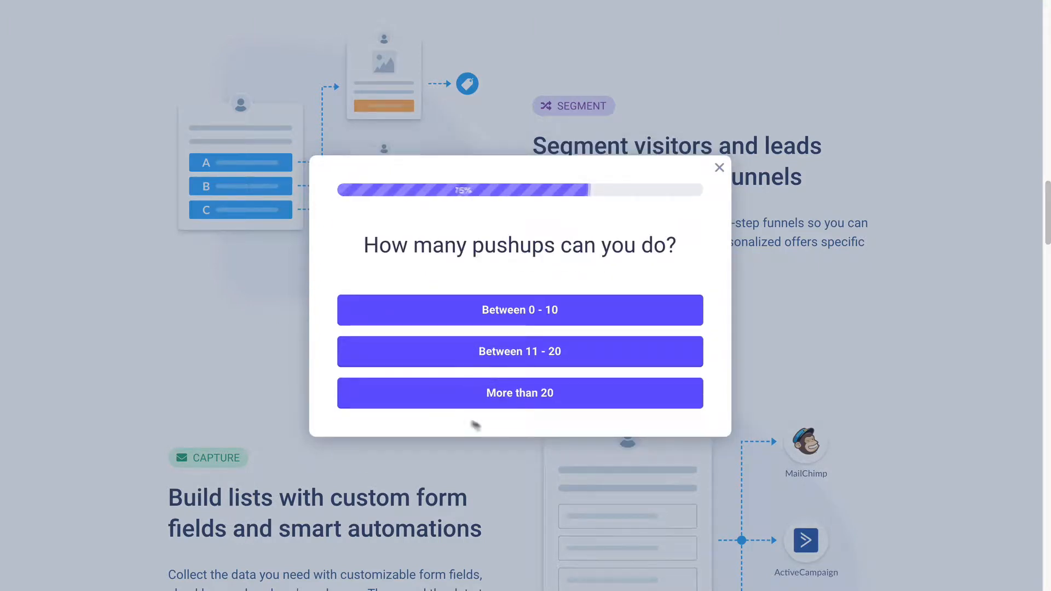
pyautogui.click(530, 361)
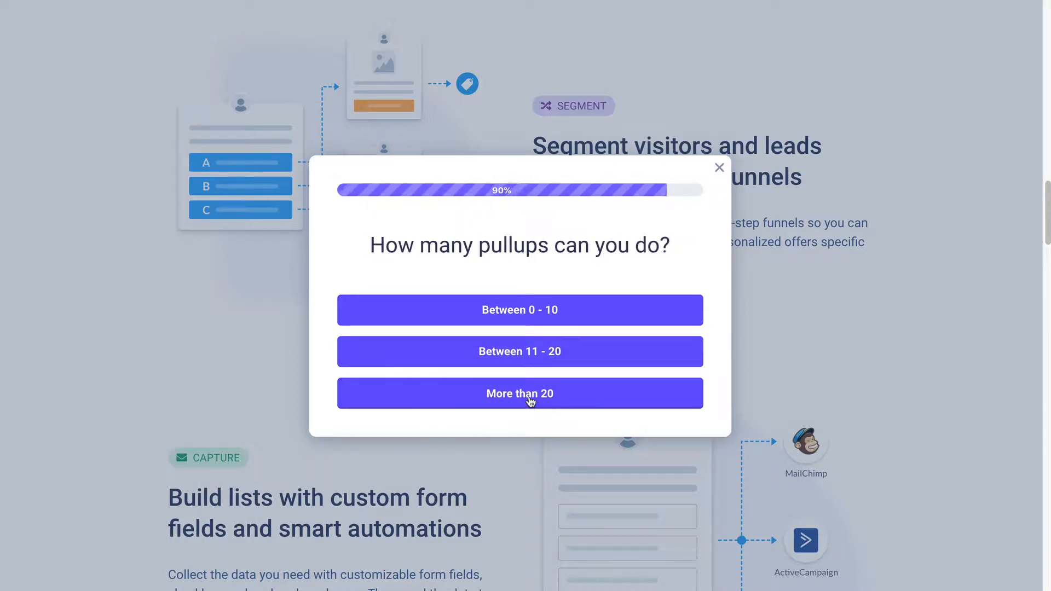
pyautogui.click(530, 401)
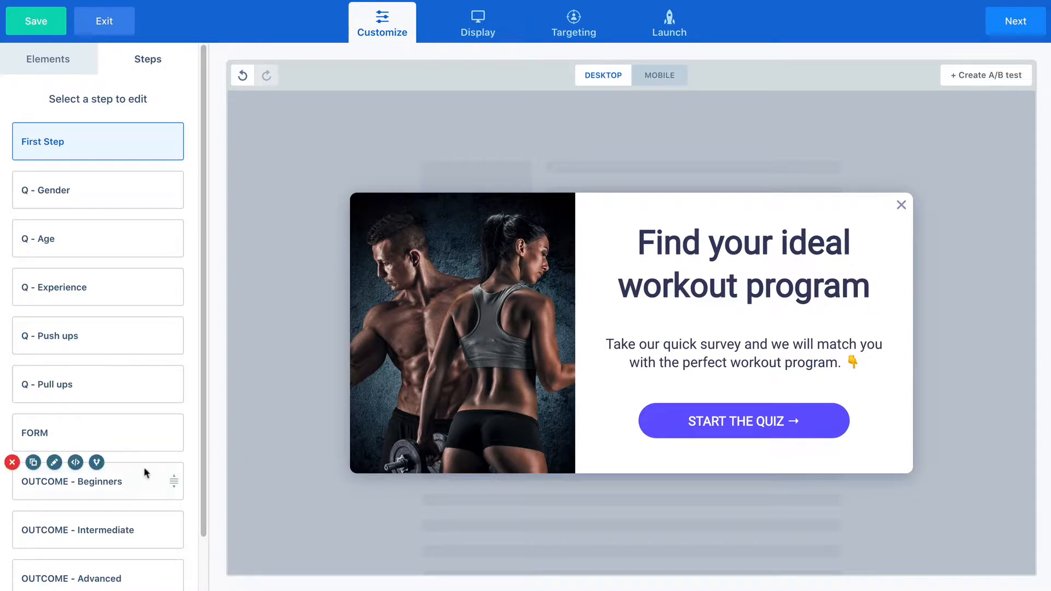
# Step: Review the steps of the quiz version with a sign-up form, from Q - Gender through Q - Pull ups to FORM
pyautogui.scroll(-1, 131, 544)
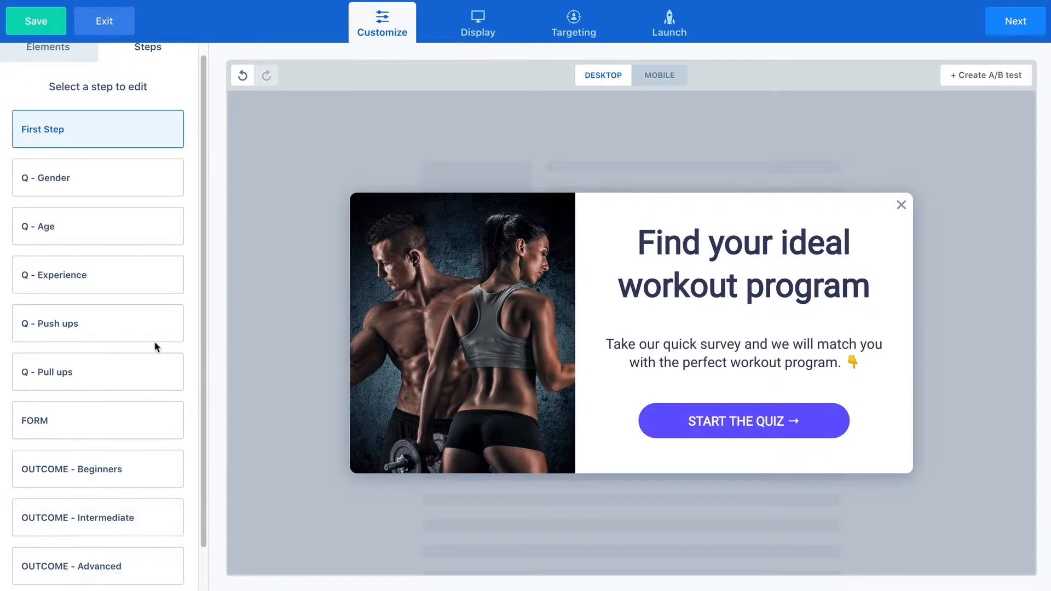
pyautogui.scroll(1, 143, 217)
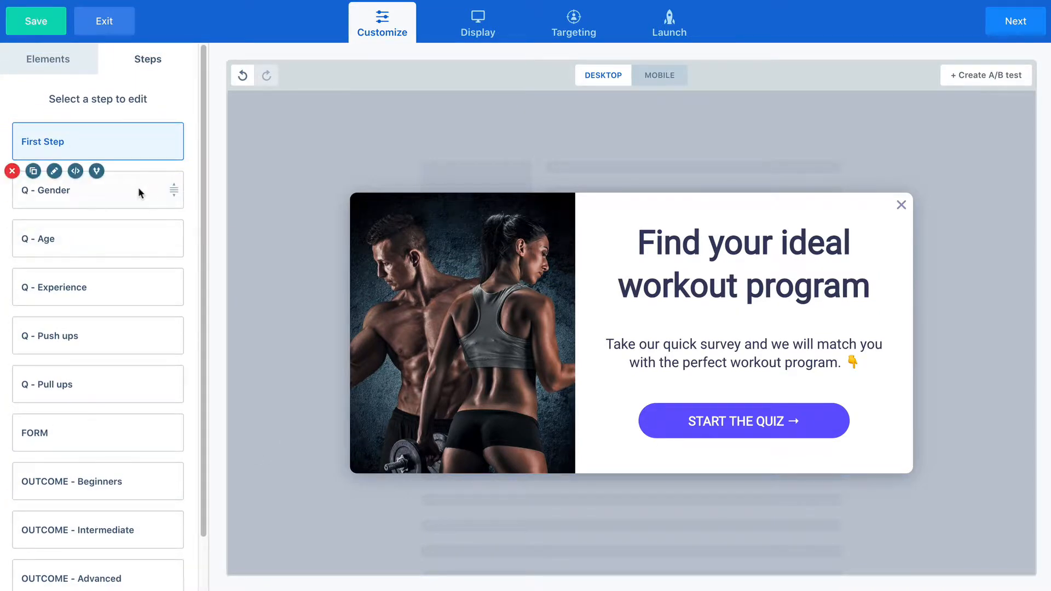
pyautogui.click(138, 189)
pyautogui.click(138, 238)
pyautogui.click(136, 287)
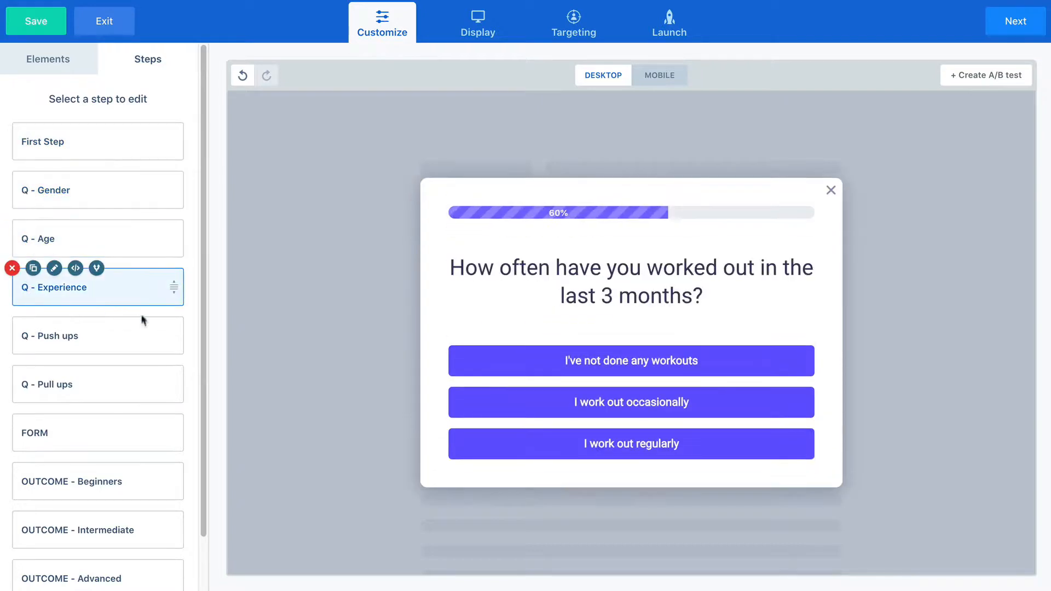
pyautogui.click(133, 326)
pyautogui.click(131, 379)
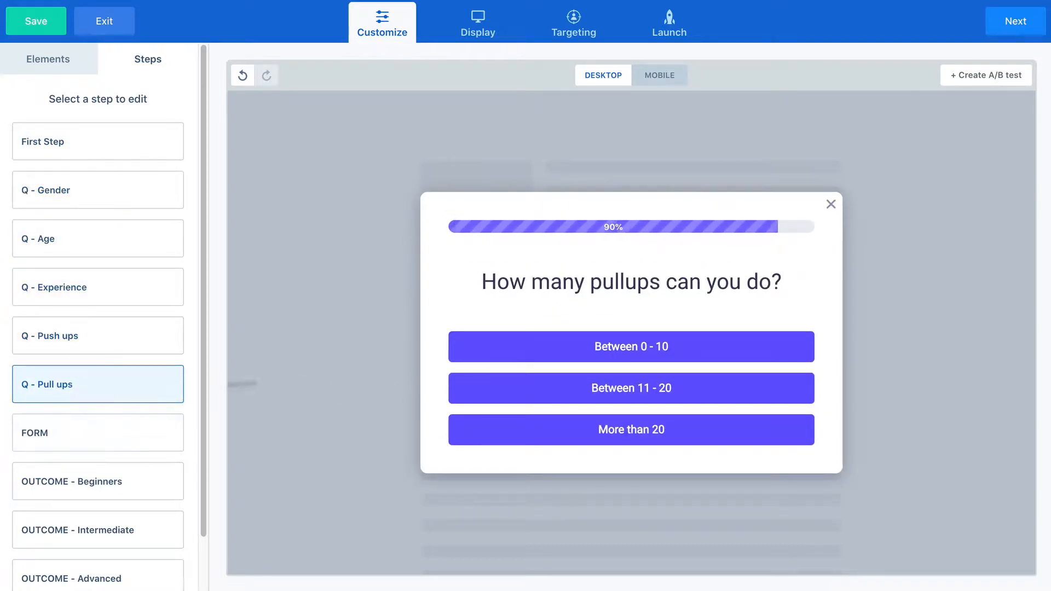
pyautogui.click(97, 431)
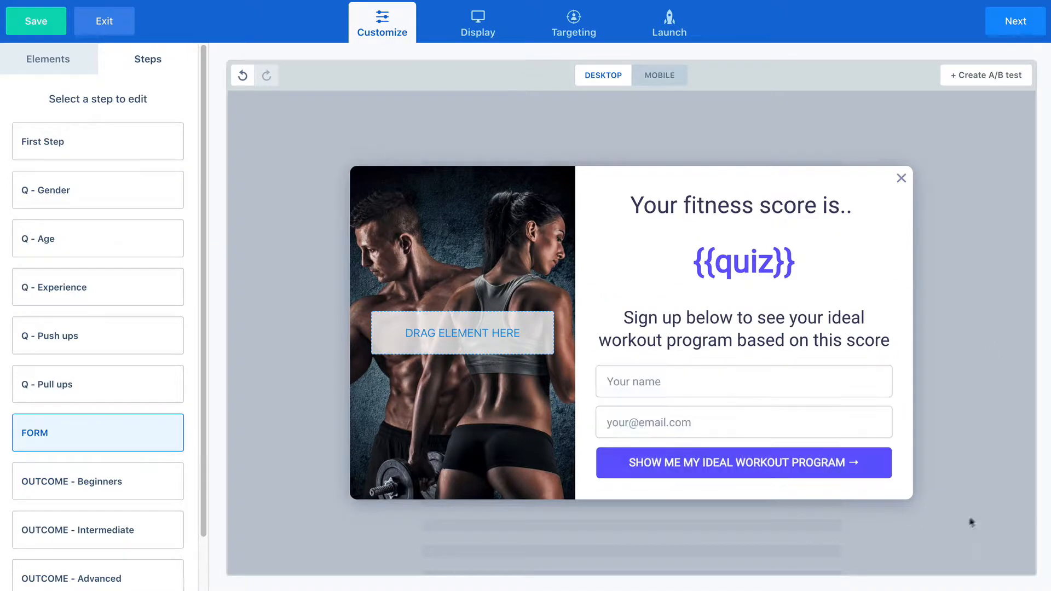
# Step: Review the OUTCOME - Beginners, OUTCOME - Intermediate and OUTCOME - Advanced steps that follow the FORM step
pyautogui.scroll(-1, 106, 331)
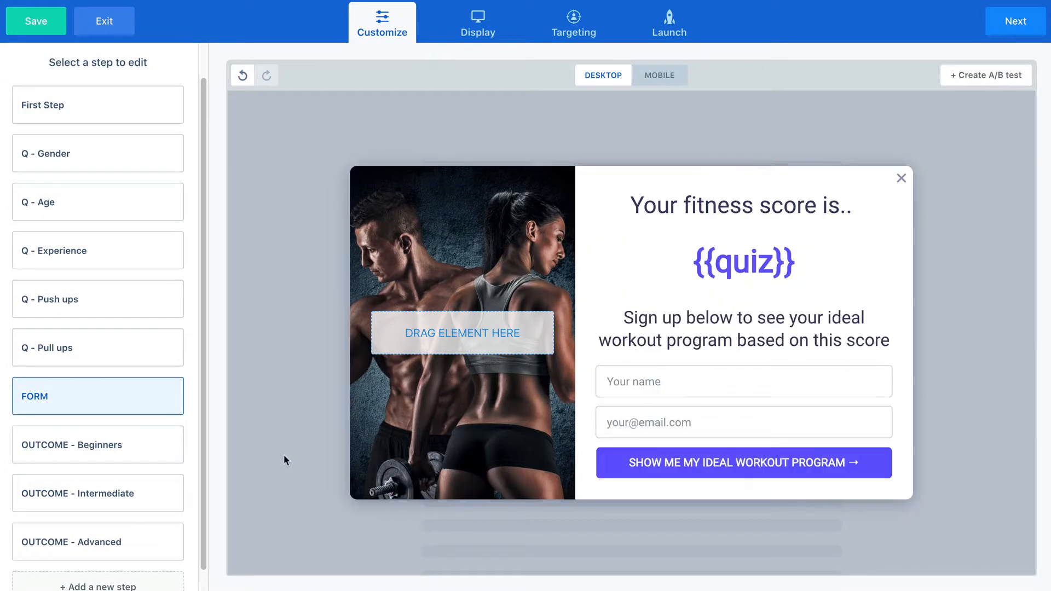
pyautogui.moveTo(124, 408)
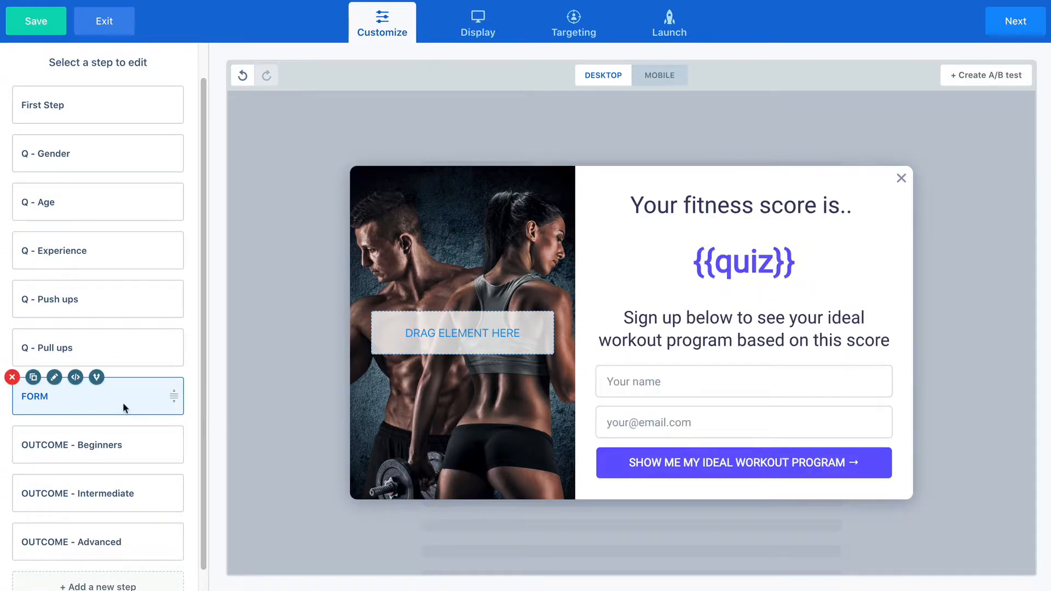
pyautogui.click(125, 443)
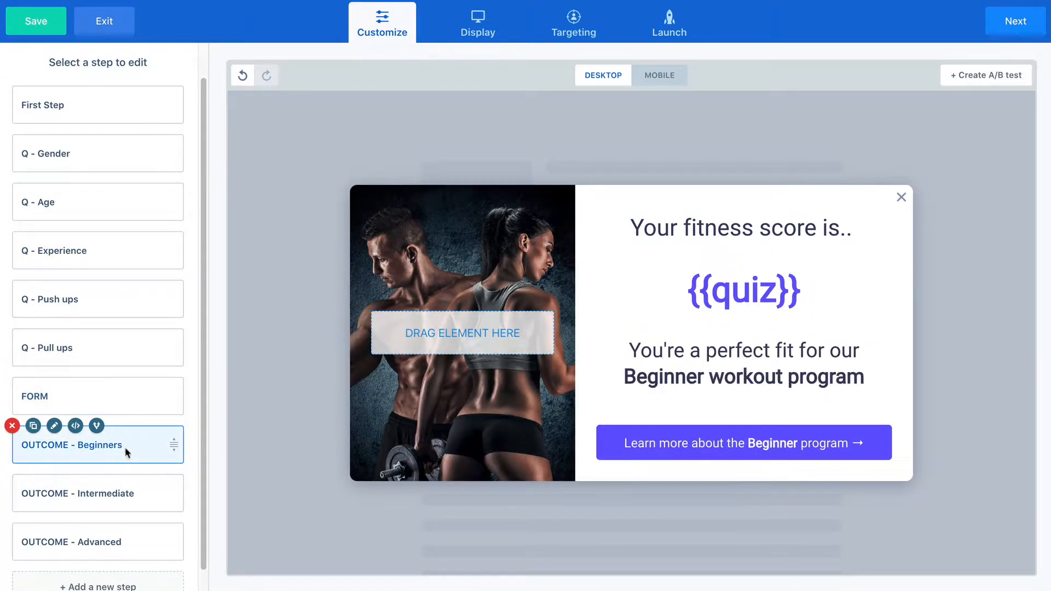
pyautogui.click(125, 493)
pyautogui.click(123, 536)
# Step: Open the action settings of the sign-up form on the FORM step
pyautogui.click(122, 389)
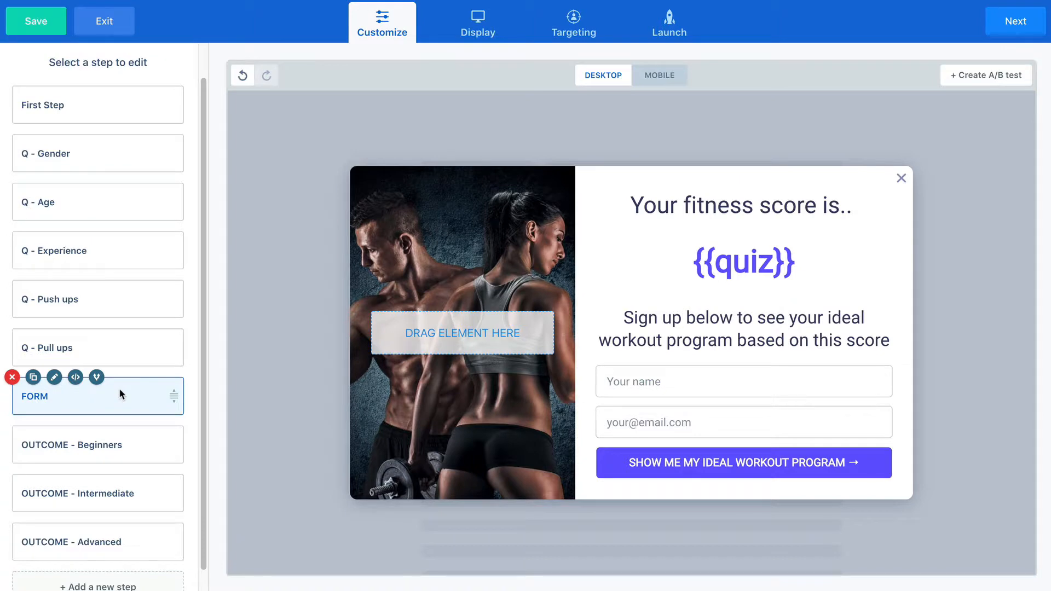
pyautogui.scroll(1, 122, 397)
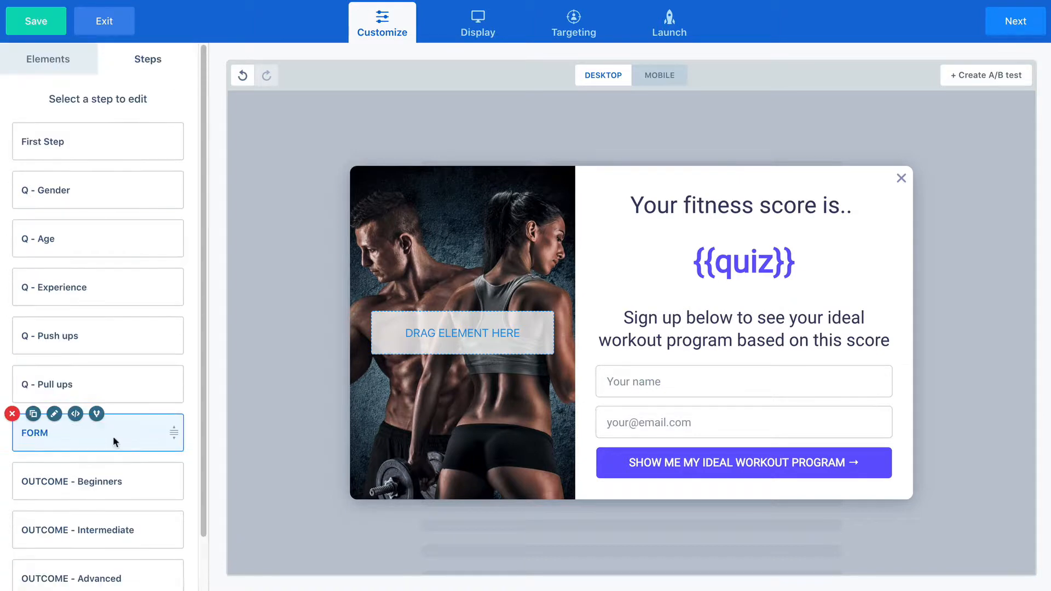
pyautogui.click(709, 414)
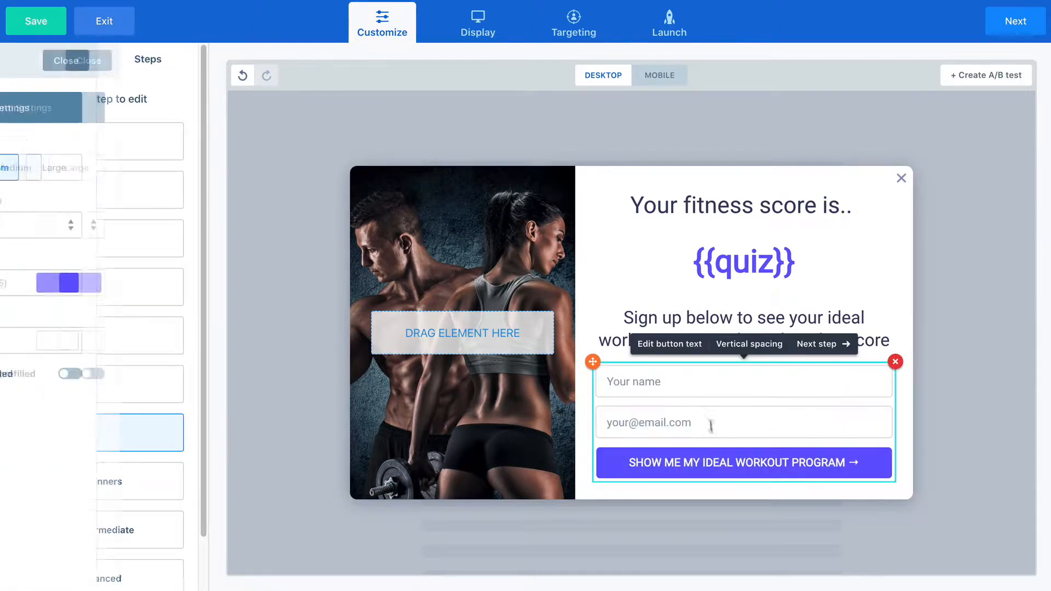
pyautogui.click(140, 114)
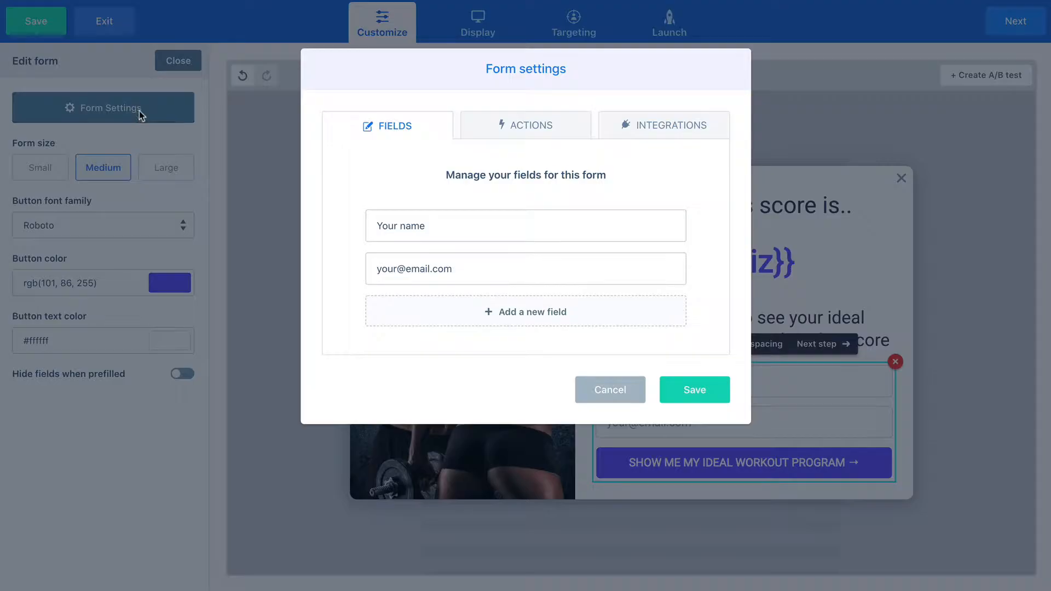
pyautogui.click(533, 125)
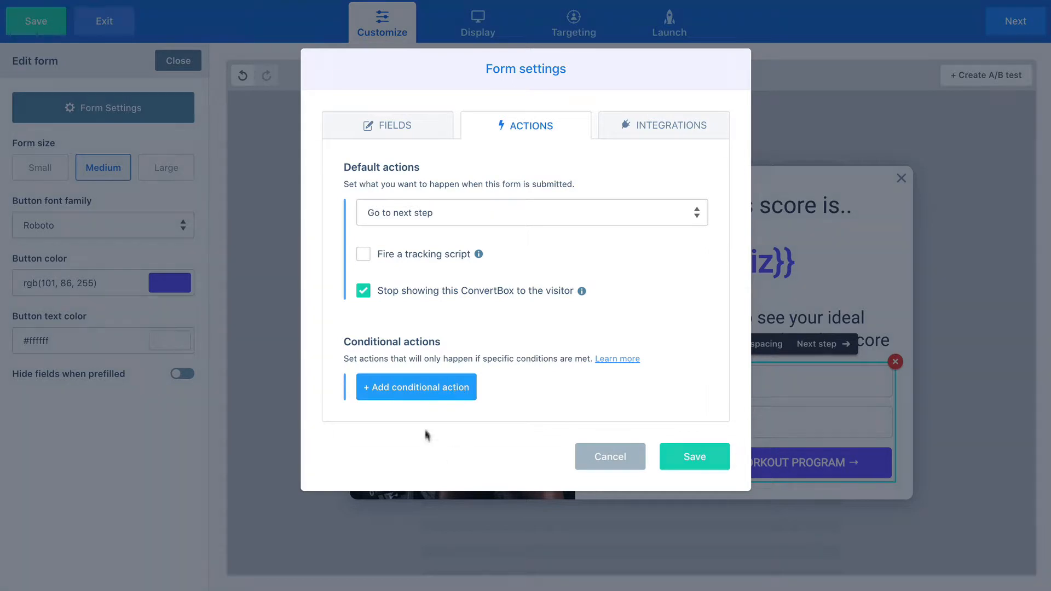
# Step: Start a conditional action for the form with the rule that the quiz score range is between 31 and 60
pyautogui.click(415, 386)
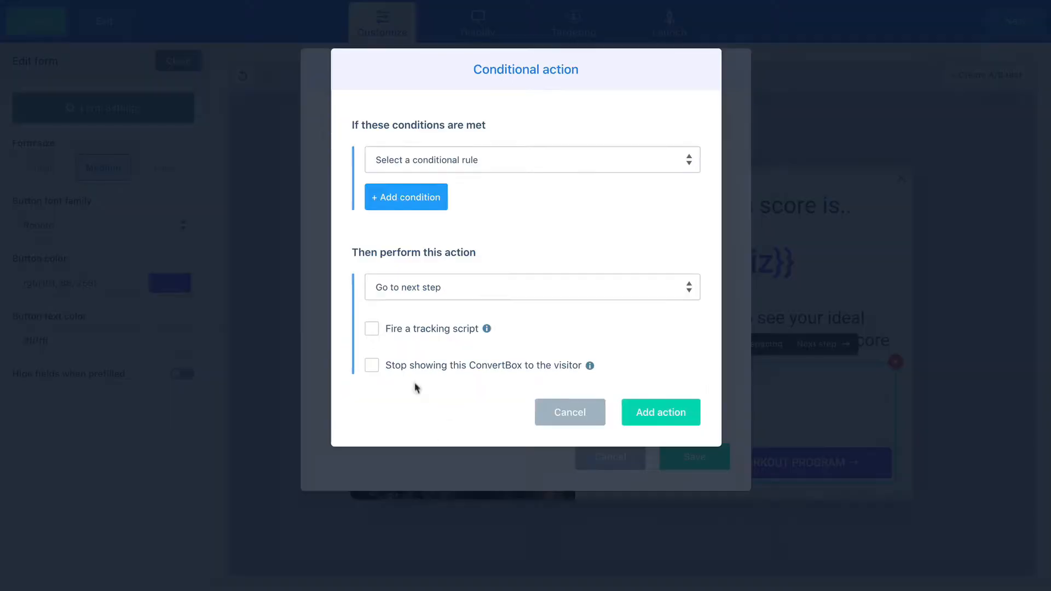
pyautogui.click(471, 169)
pyautogui.click(470, 198)
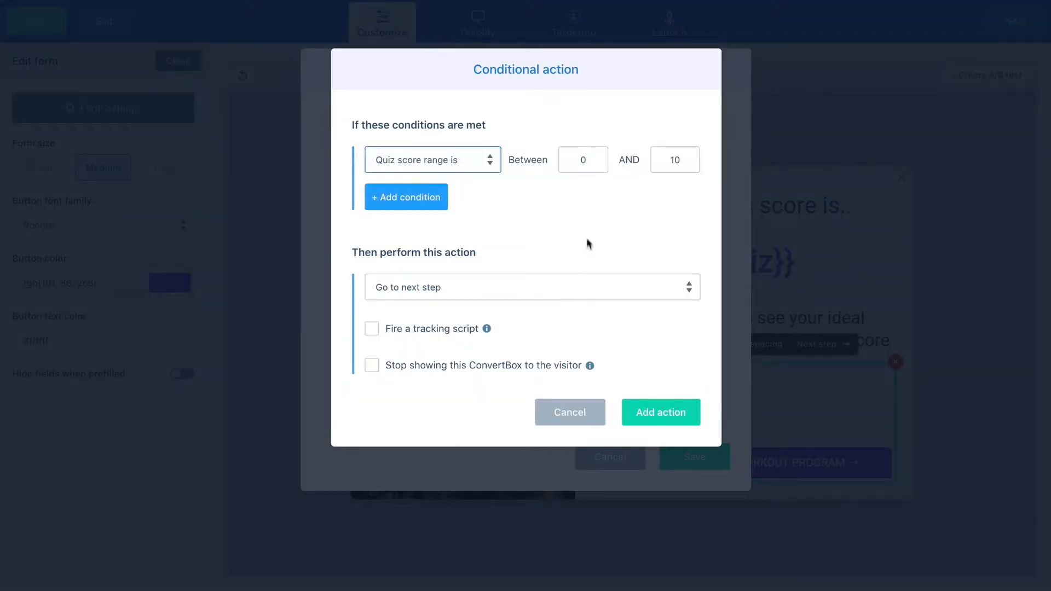
pyautogui.click(583, 159)
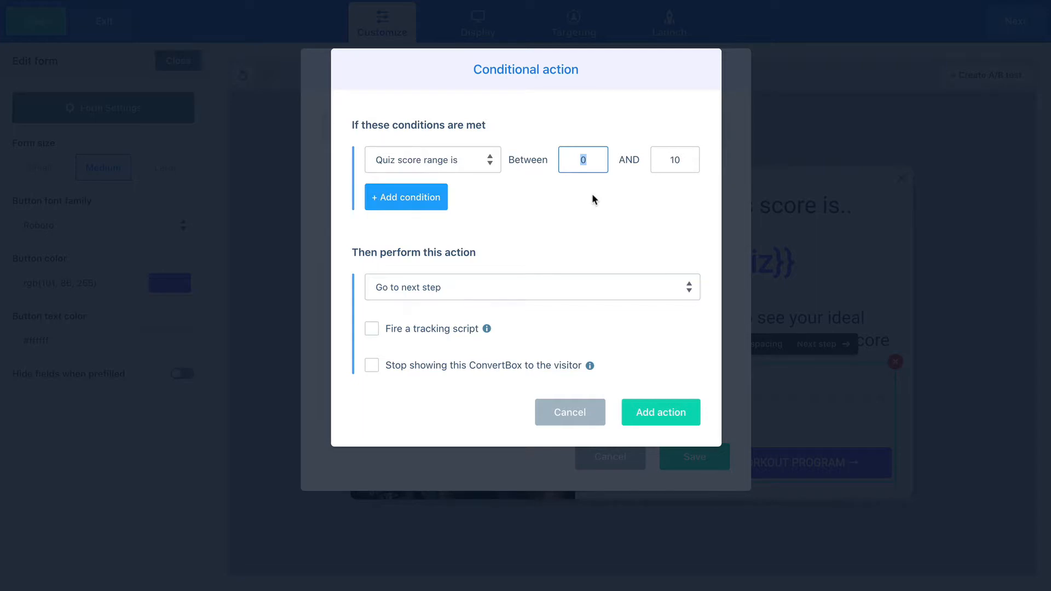
pyautogui.write('31')
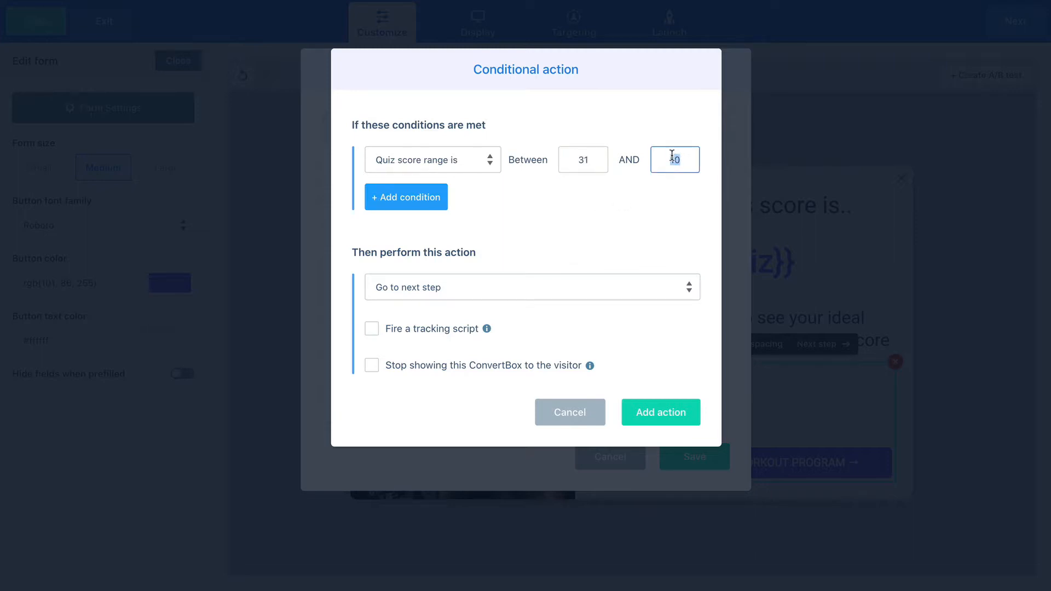
# Step: Make the 31 to 60 condition jump to the step OUTCOME - Intermediate and add the action
pyautogui.click(526, 284)
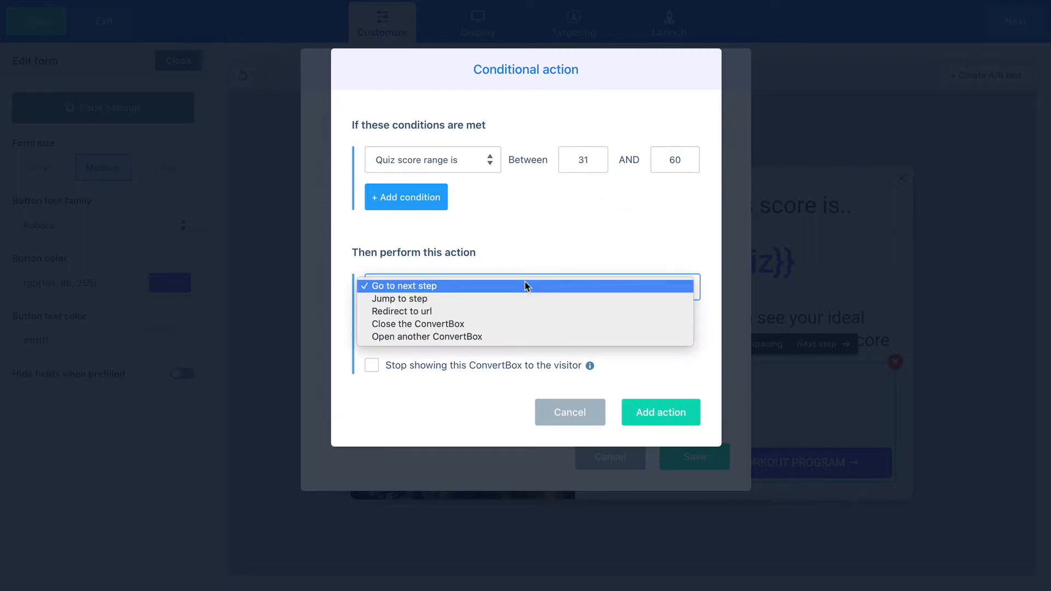
pyautogui.click(519, 298)
pyautogui.click(577, 288)
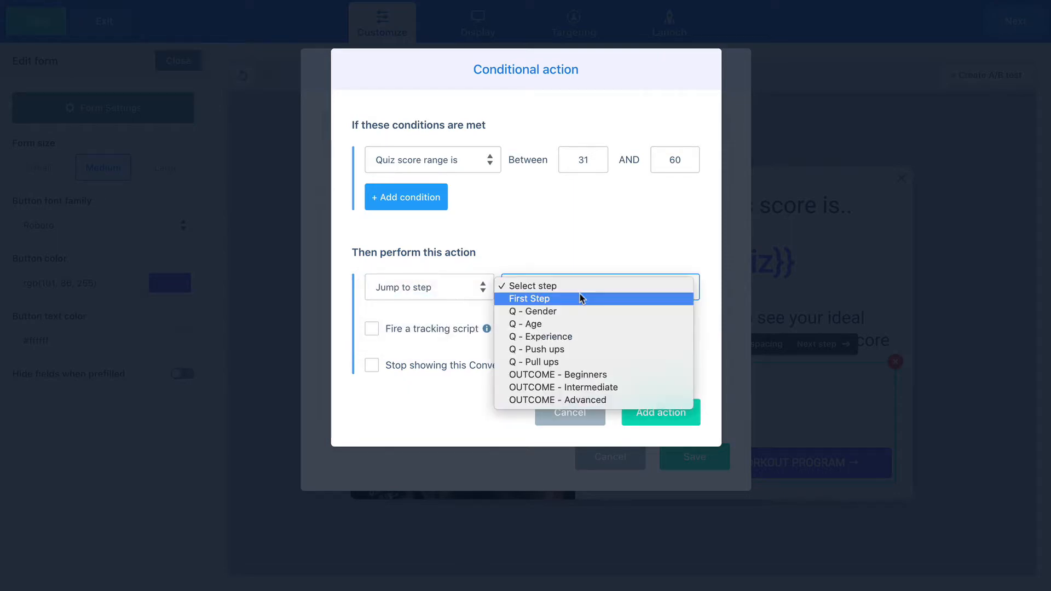
pyautogui.press('Return')
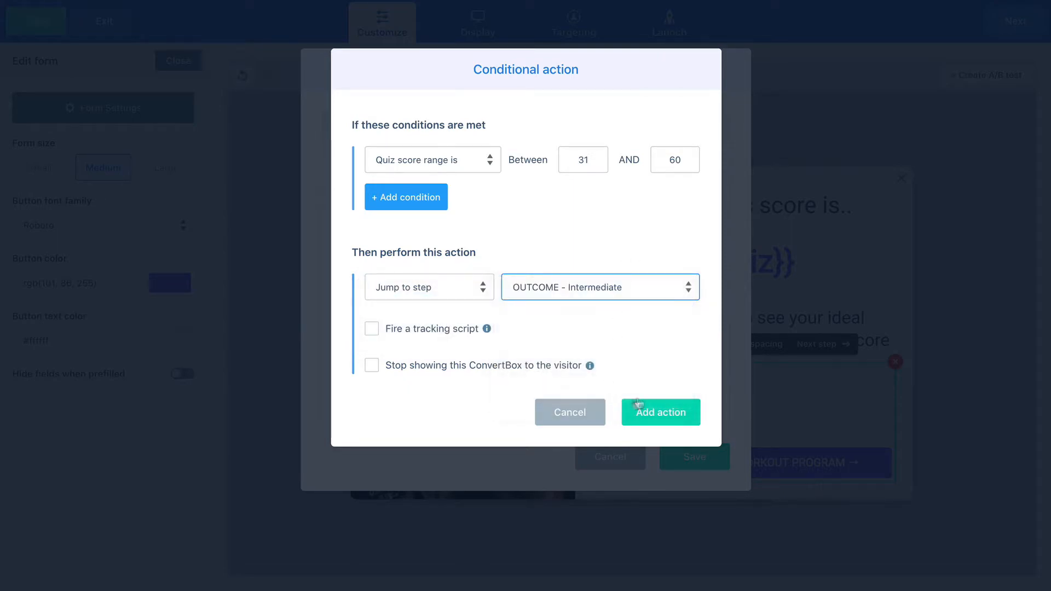
pyautogui.click(636, 406)
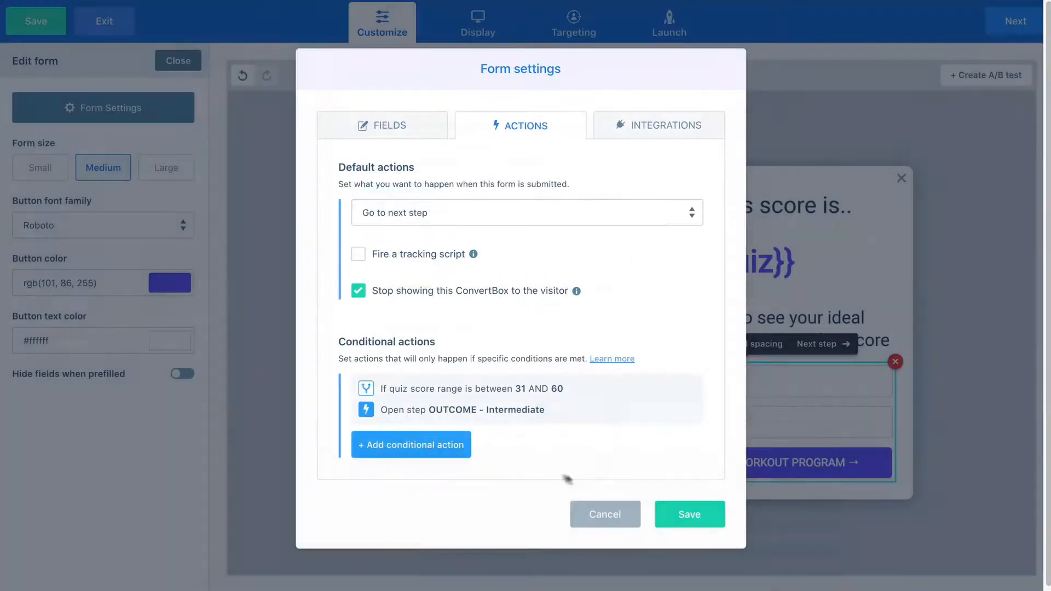
# Step: Start a second conditional action with the rule that the quiz score range is between 61 and 90
pyautogui.click(429, 460)
pyautogui.click(494, 162)
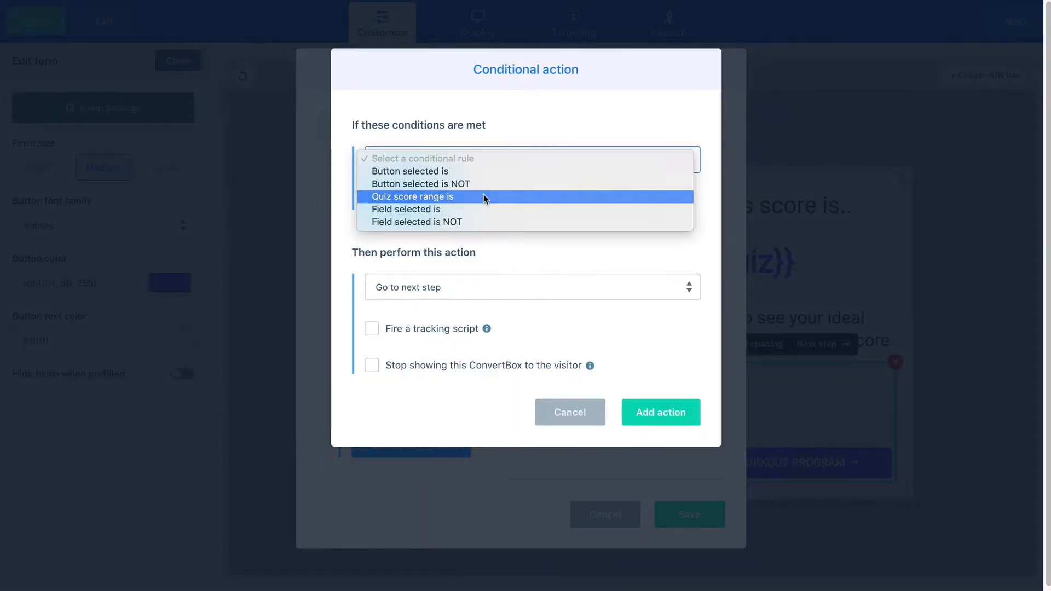
pyautogui.click(484, 196)
pyautogui.doubleClick(576, 160)
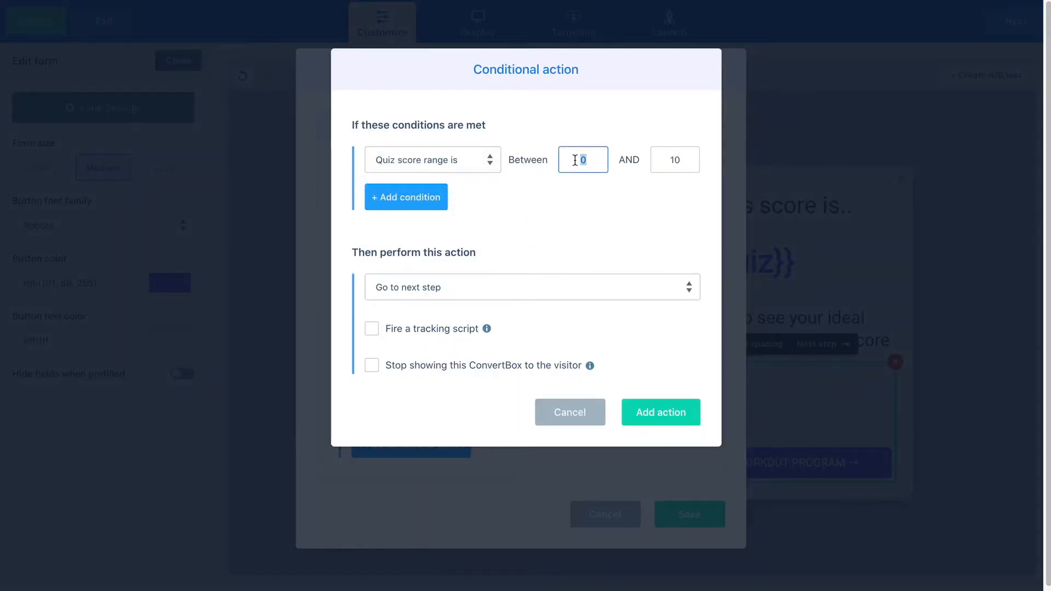
pyautogui.write('61')
pyautogui.moveTo(668, 160); pyautogui.dragTo(688, 159)
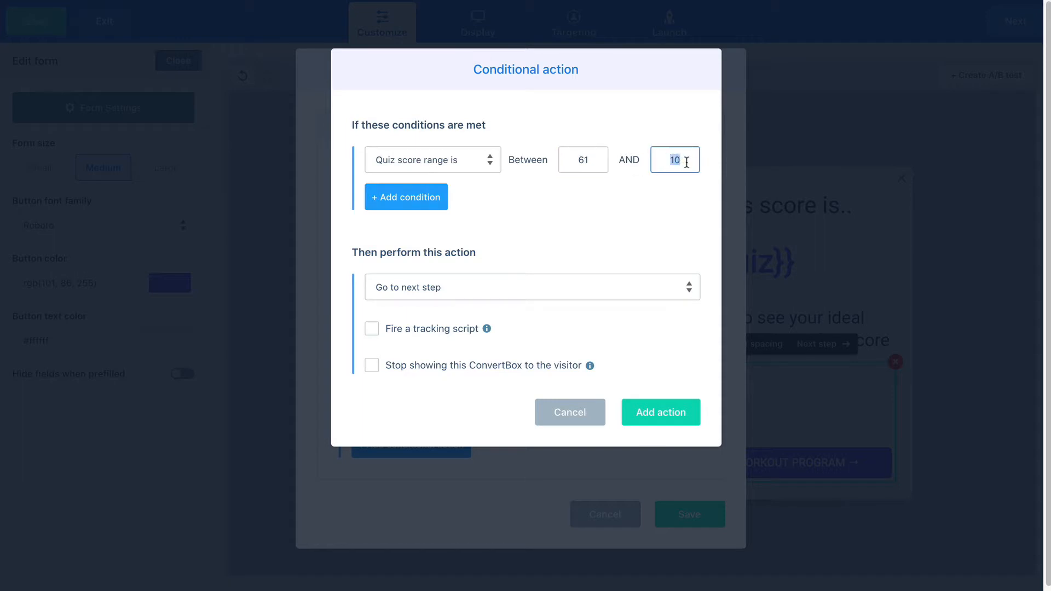
pyautogui.write('90')
# Step: Make the 61 to 90 condition jump to the step OUTCOME - Advanced and add the action
pyautogui.click(484, 296)
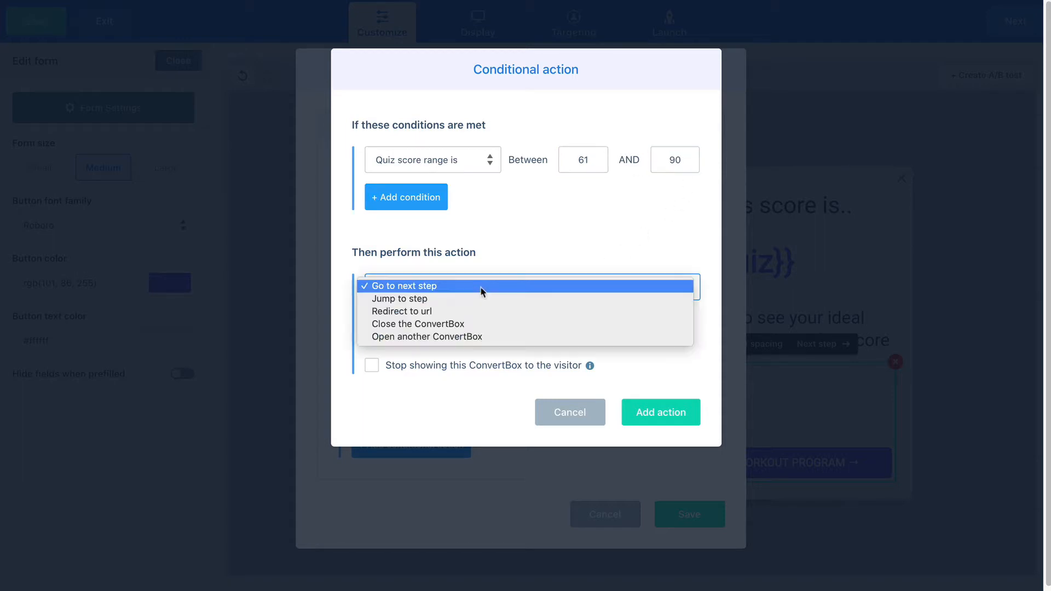
pyautogui.click(484, 300)
pyautogui.click(600, 289)
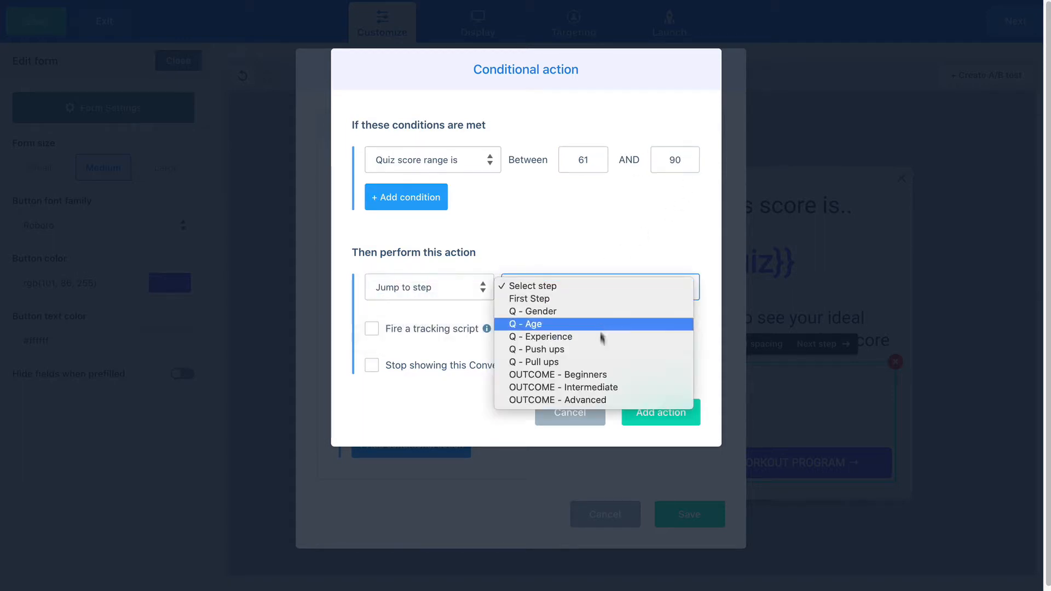
pyautogui.click(609, 402)
pyautogui.click(677, 416)
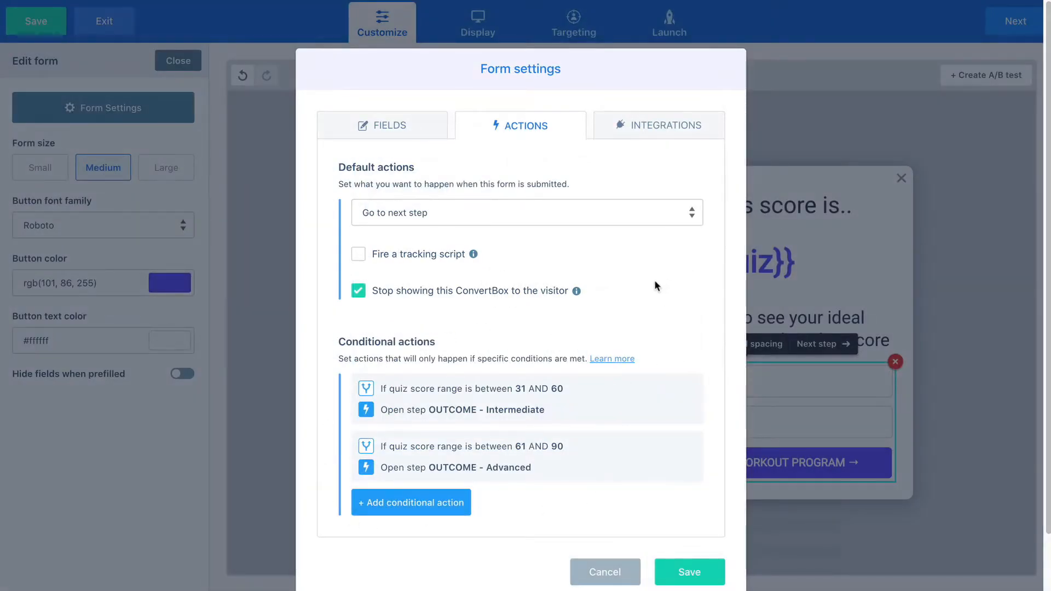
# Step: Add a default integration to the form that uses ActiveCampaign account #1 to add submitters to the New Leads list
pyautogui.click(655, 129)
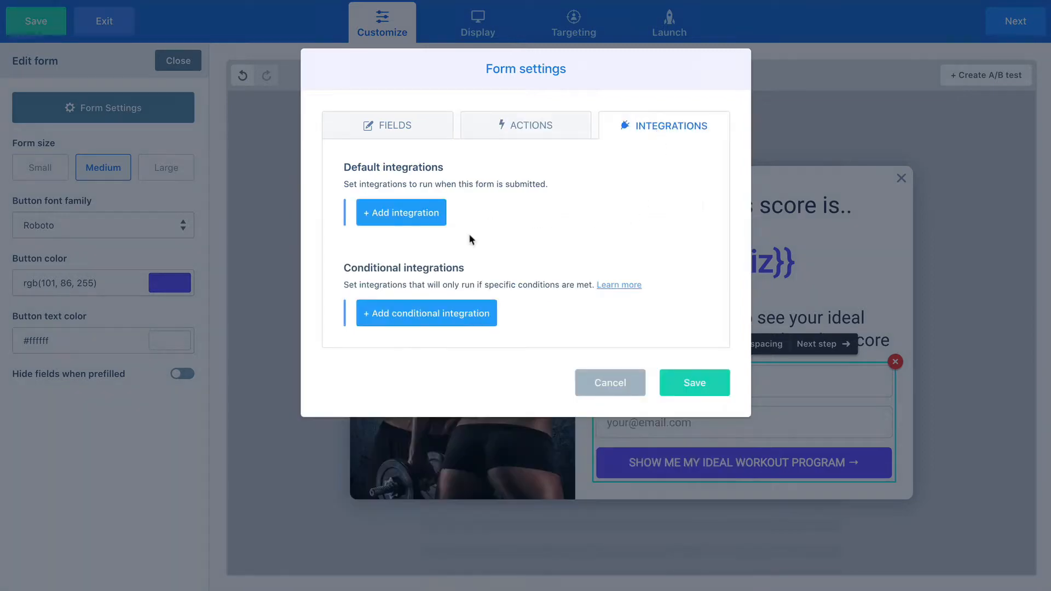
pyautogui.click(427, 223)
pyautogui.click(457, 148)
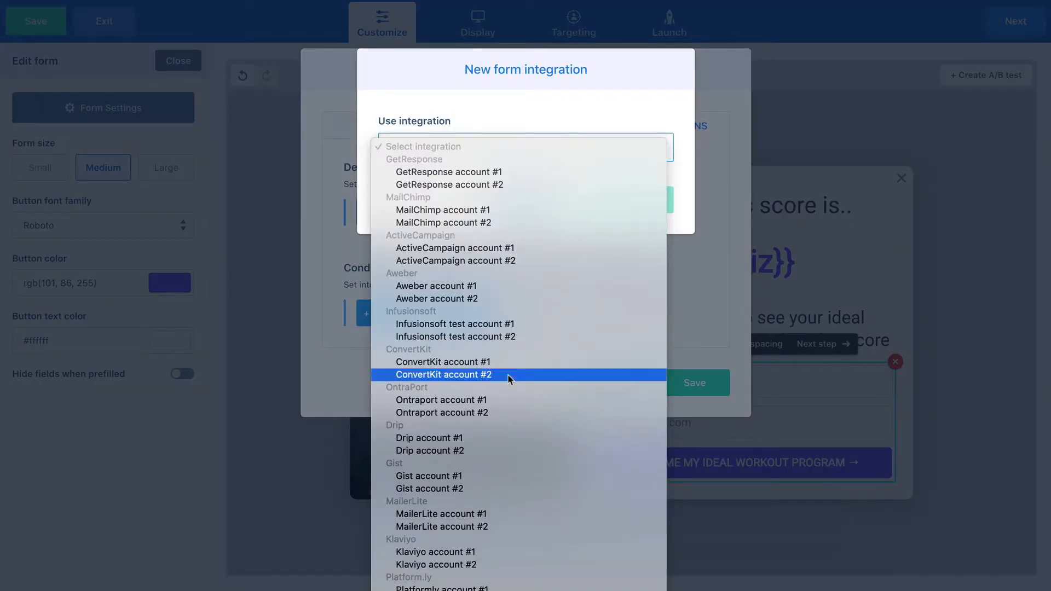
pyautogui.click(485, 247)
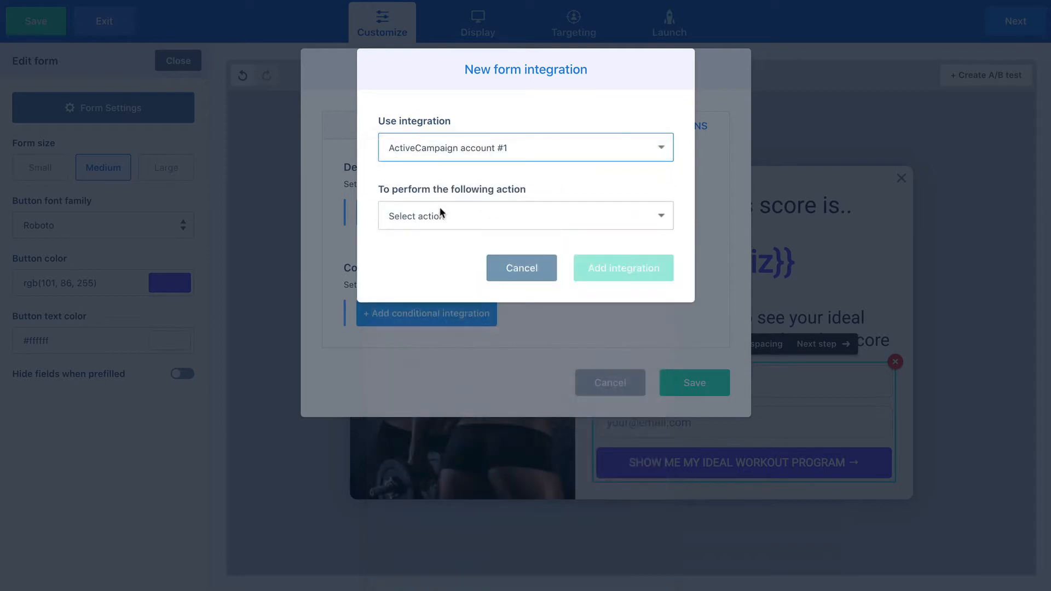
pyautogui.click(442, 213)
pyautogui.click(445, 230)
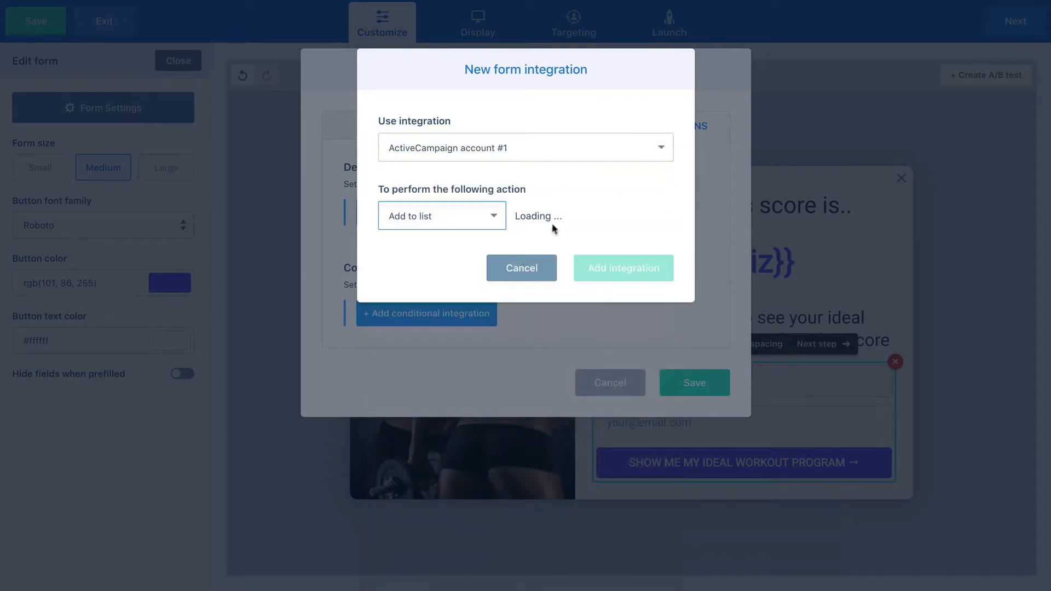
pyautogui.click(557, 215)
pyautogui.click(602, 316)
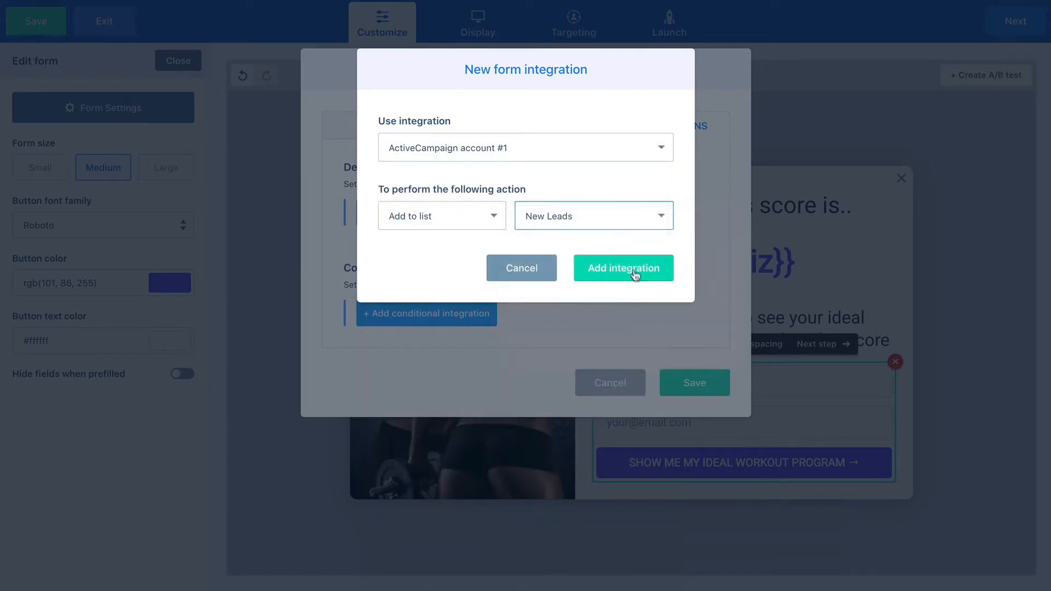
pyautogui.click(638, 272)
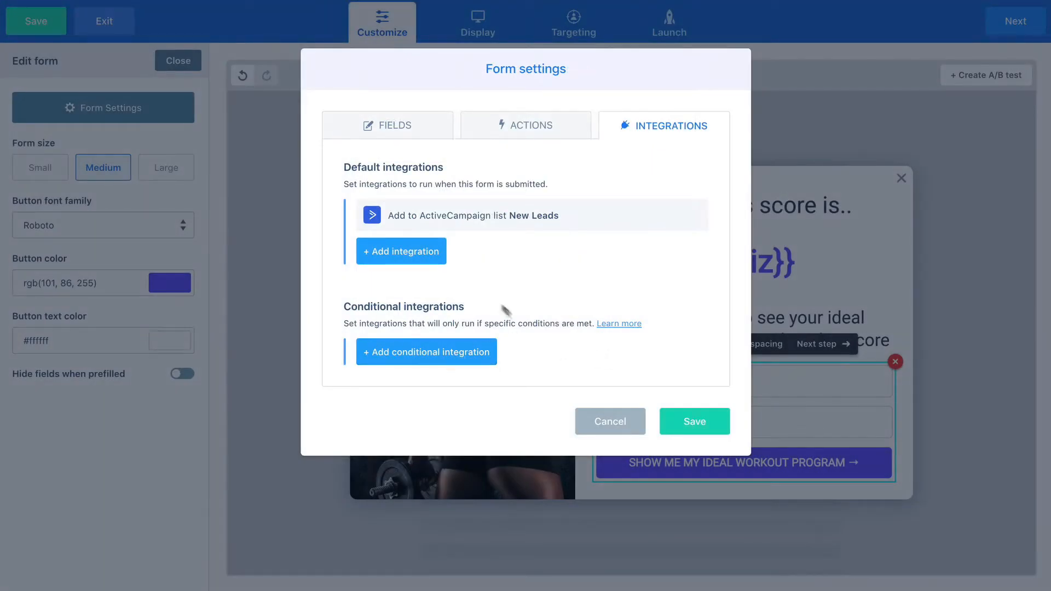
# Step: Start a conditional integration with the rule that the quiz score range is between 0 and 30
pyautogui.click(446, 359)
pyautogui.click(476, 165)
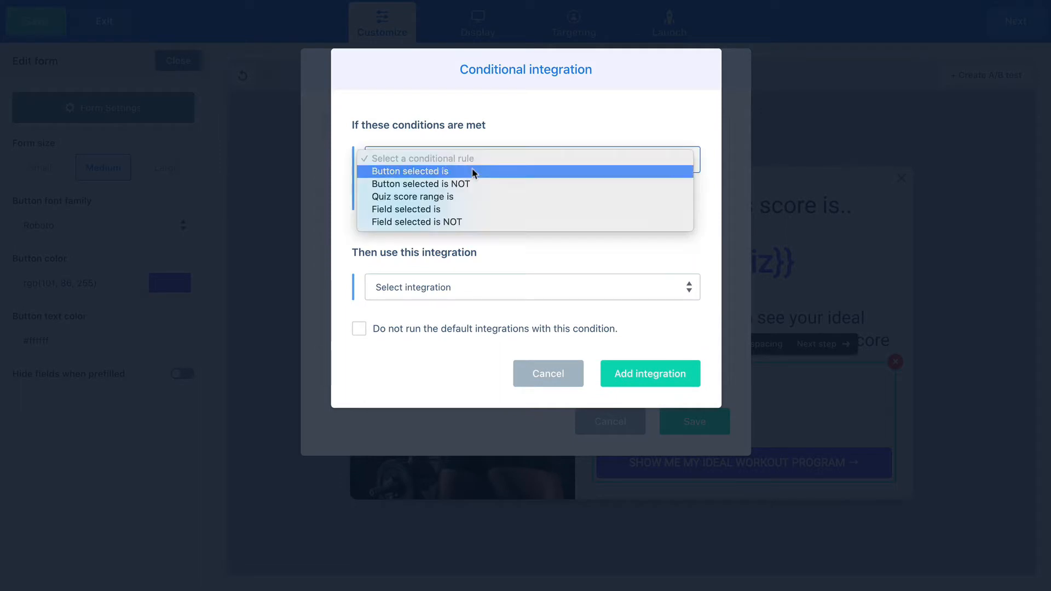
pyautogui.click(466, 198)
pyautogui.moveTo(574, 165); pyautogui.dragTo(589, 162)
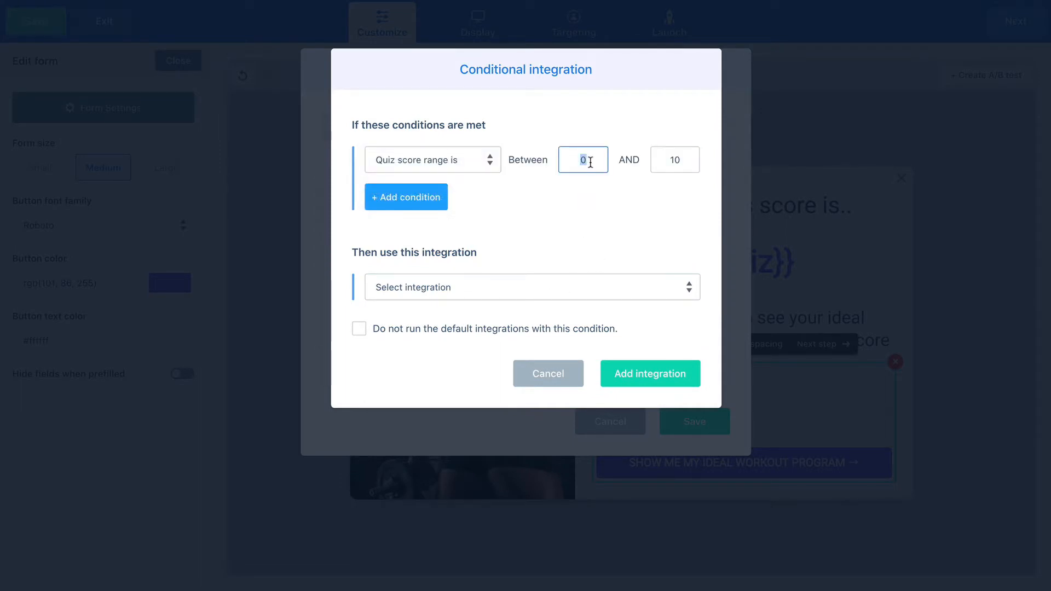
pyautogui.moveTo(660, 159); pyautogui.dragTo(691, 164)
pyautogui.write('30')
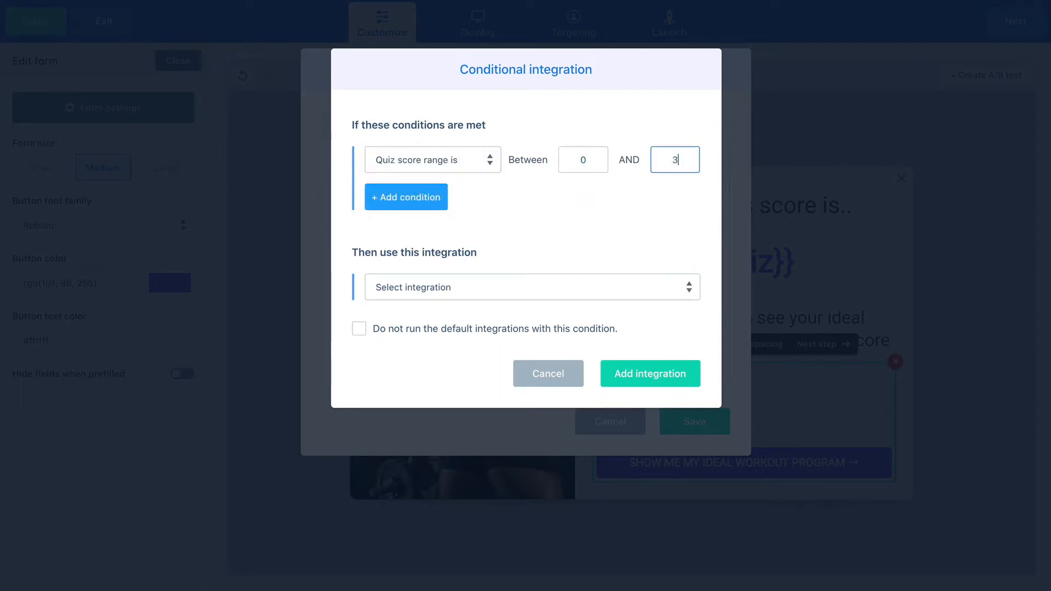
# Step: Have the 0 to 30 condition add the new tag "beginner" through ActiveCampaign account #1, and add the integration
pyautogui.click(469, 292)
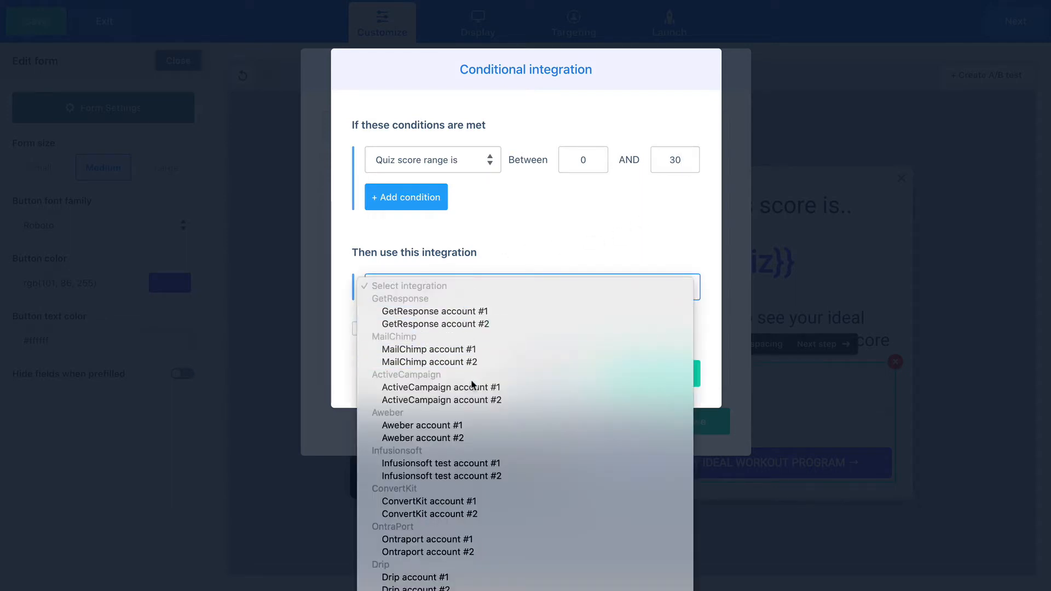
pyautogui.click(537, 387)
pyautogui.click(416, 344)
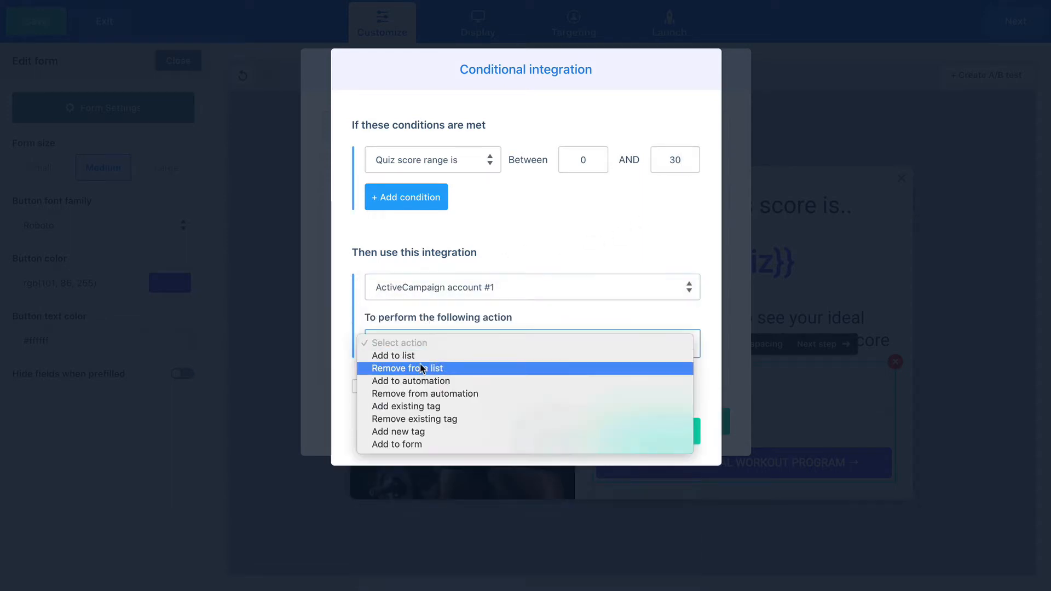
pyautogui.click(430, 431)
pyautogui.click(541, 351)
pyautogui.write('beginner')
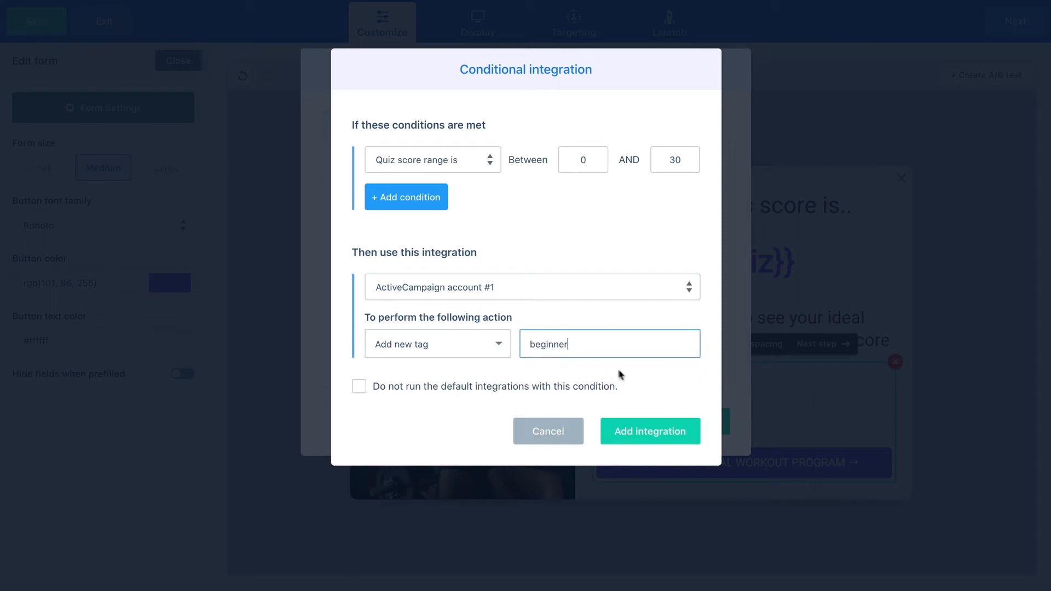
pyautogui.click(651, 432)
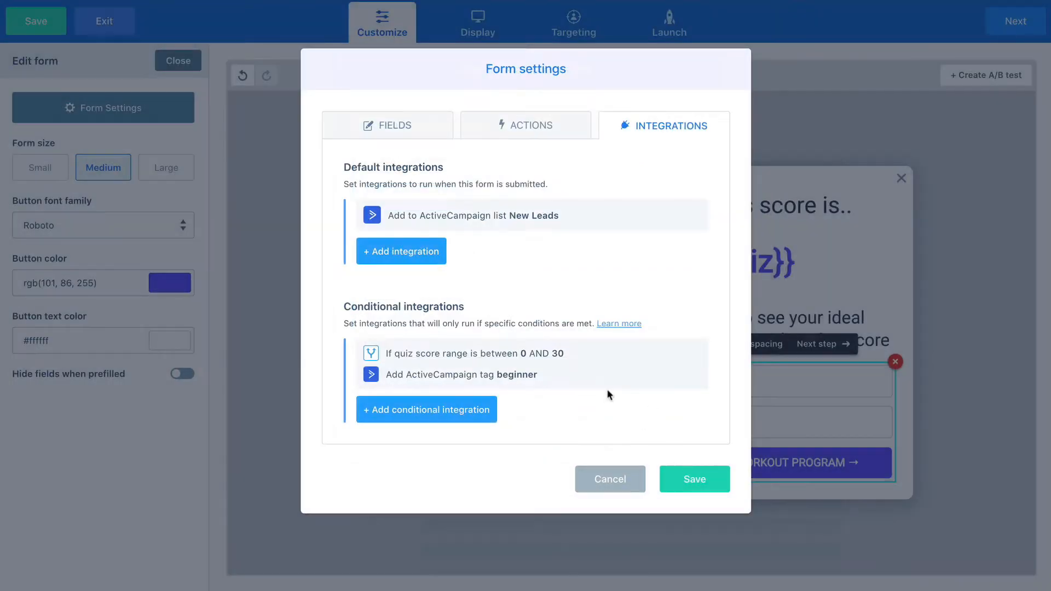
# Step: Start another conditional integration with the rule that the quiz score range is between 31 and 60
pyautogui.click(432, 416)
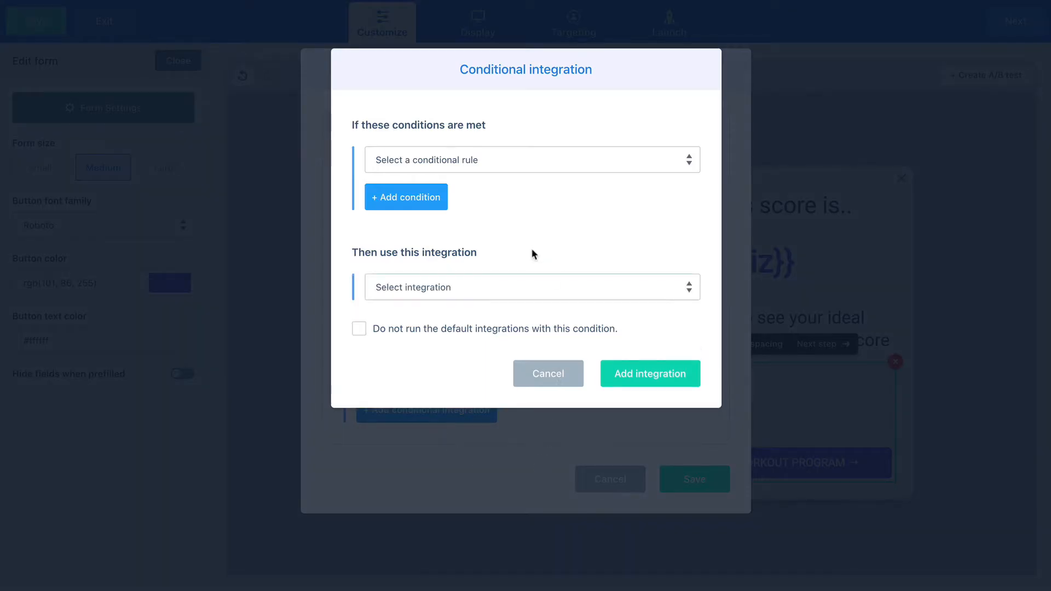
pyautogui.click(470, 161)
pyautogui.click(469, 204)
pyautogui.doubleClick(563, 158)
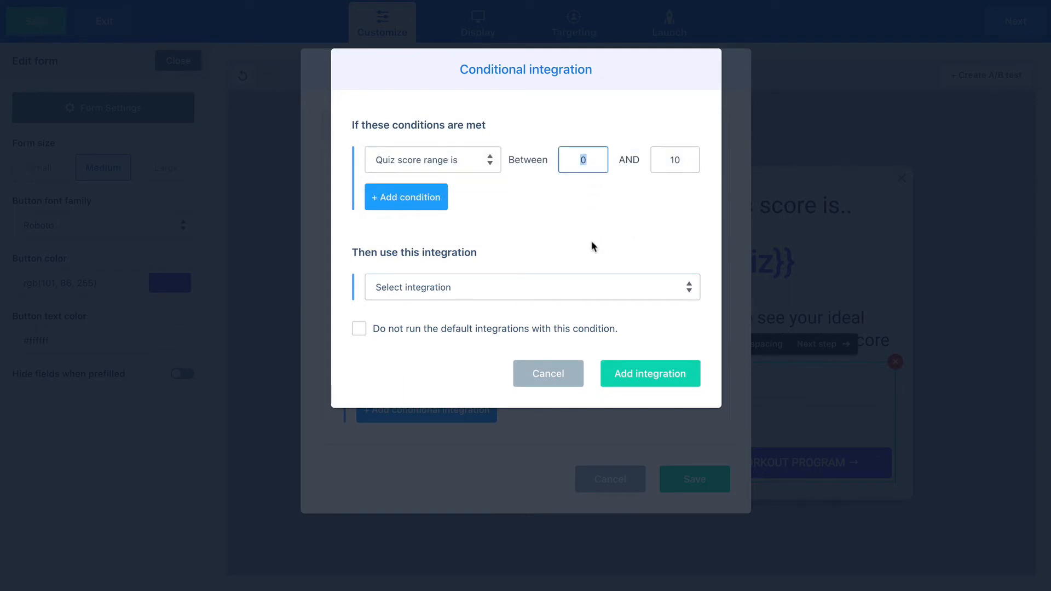
pyautogui.write('31')
pyautogui.doubleClick(665, 156)
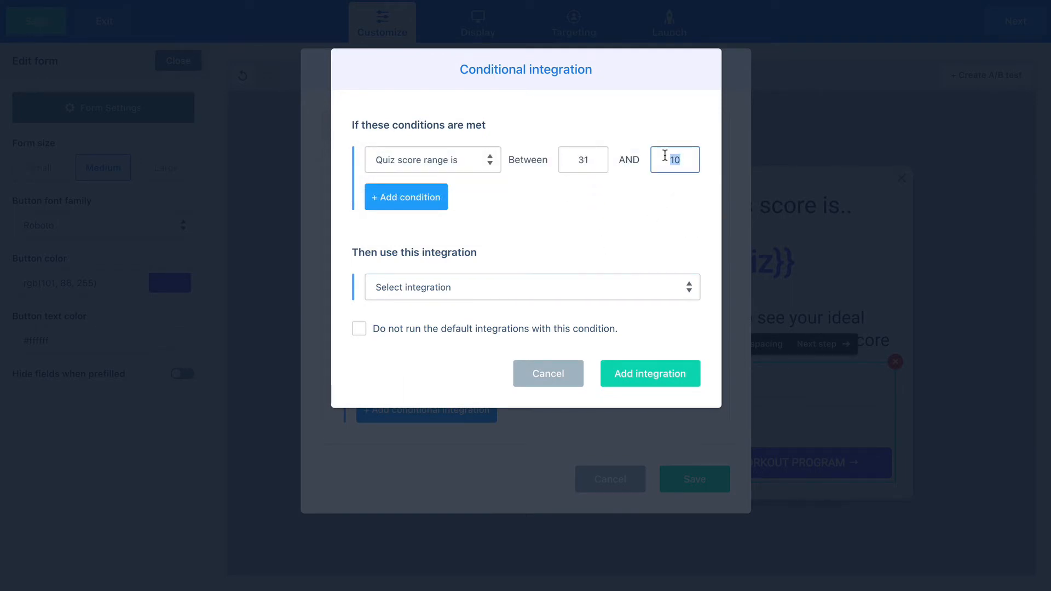
pyautogui.write('60')
# Step: Have the 31 to 60 condition add the new tag "Intermediate" through ActiveCampaign account #1, and add the integration
pyautogui.click(502, 286)
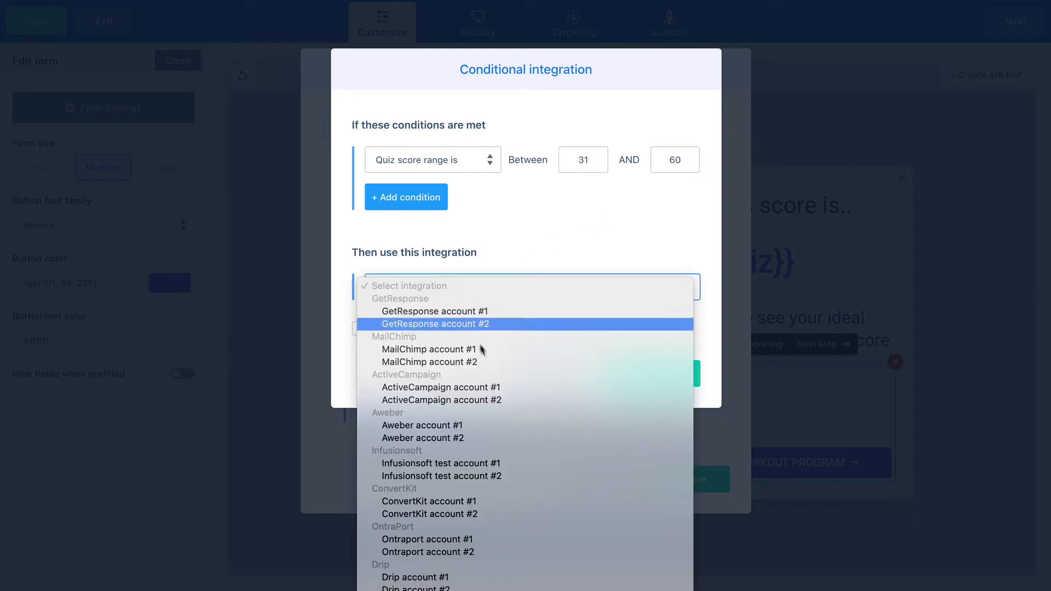
pyautogui.click(438, 386)
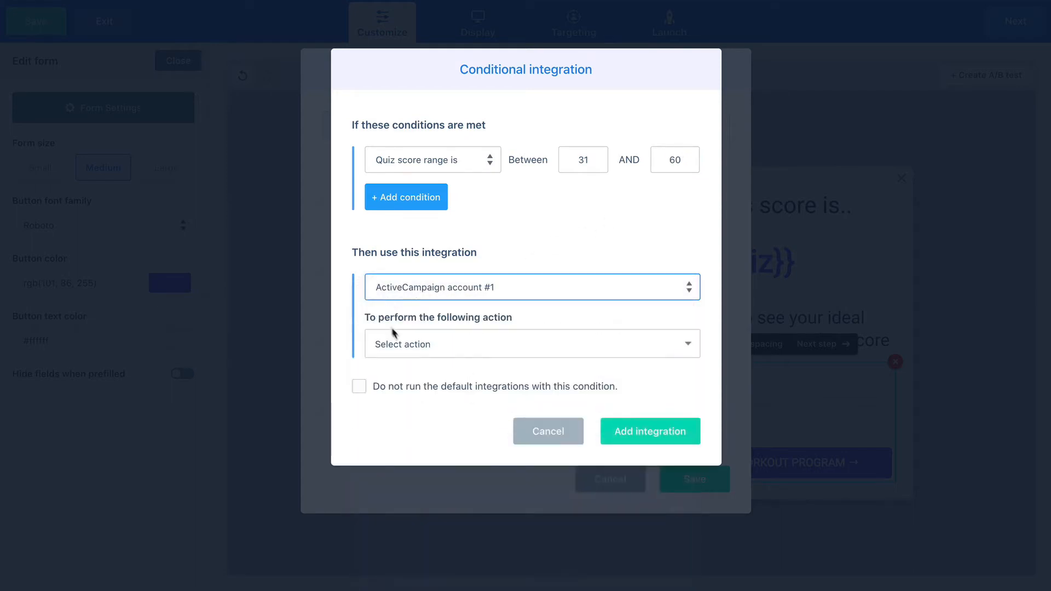
pyautogui.click(404, 345)
pyautogui.click(409, 431)
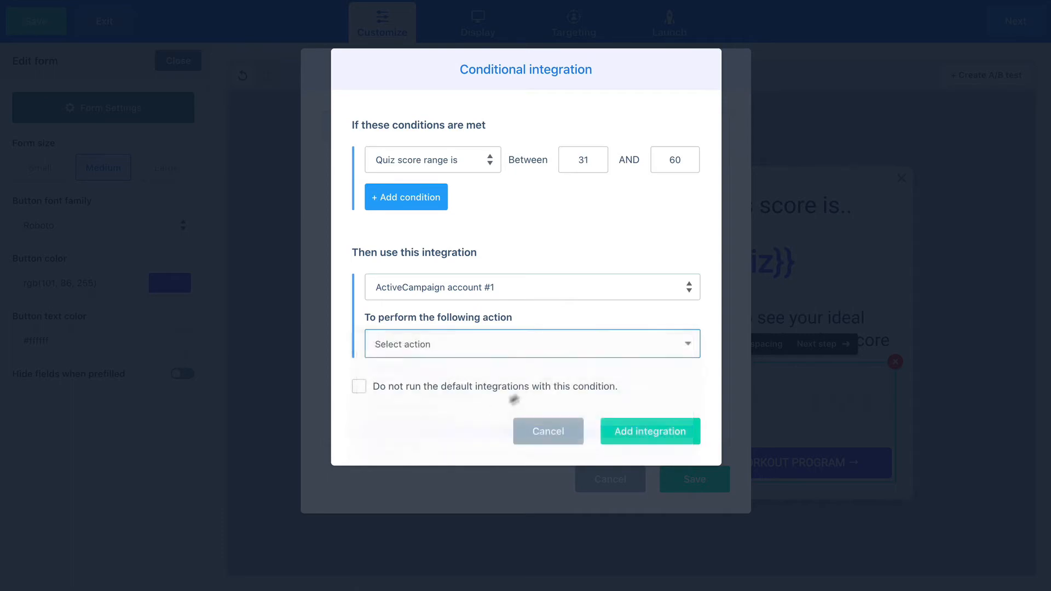
pyautogui.click(652, 429)
# Step: Start a third conditional integration with the rule that the quiz score range is between 61 and 90
pyautogui.click(421, 467)
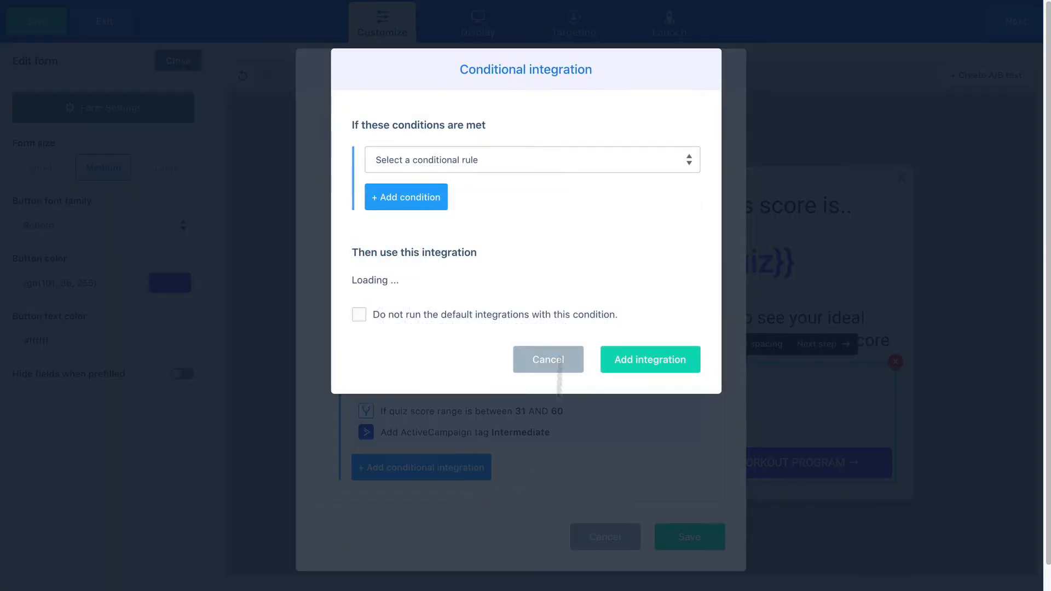
pyautogui.click(495, 159)
pyautogui.click(478, 197)
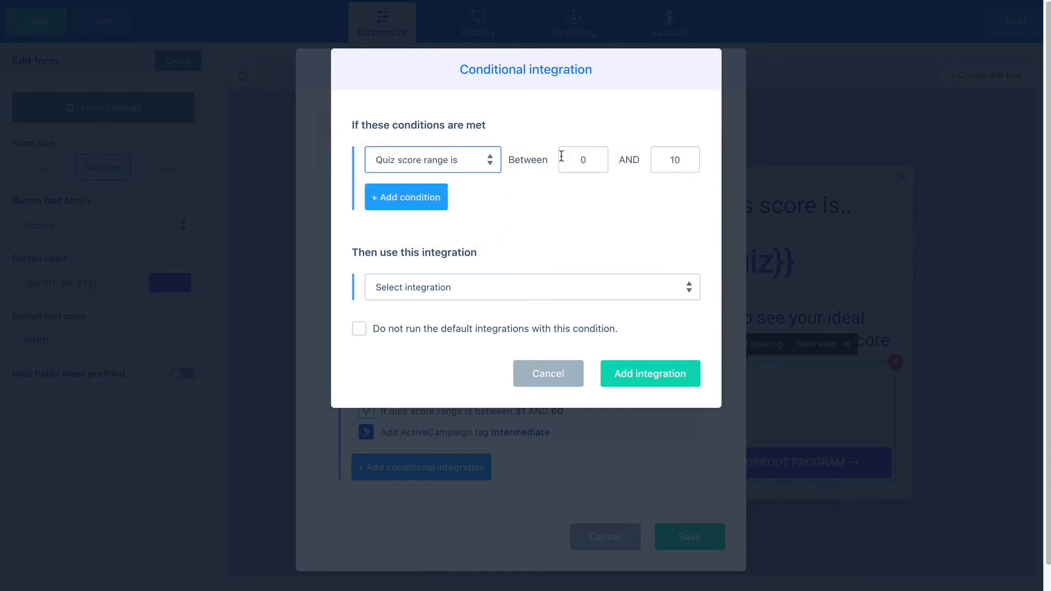
pyautogui.doubleClick(602, 167)
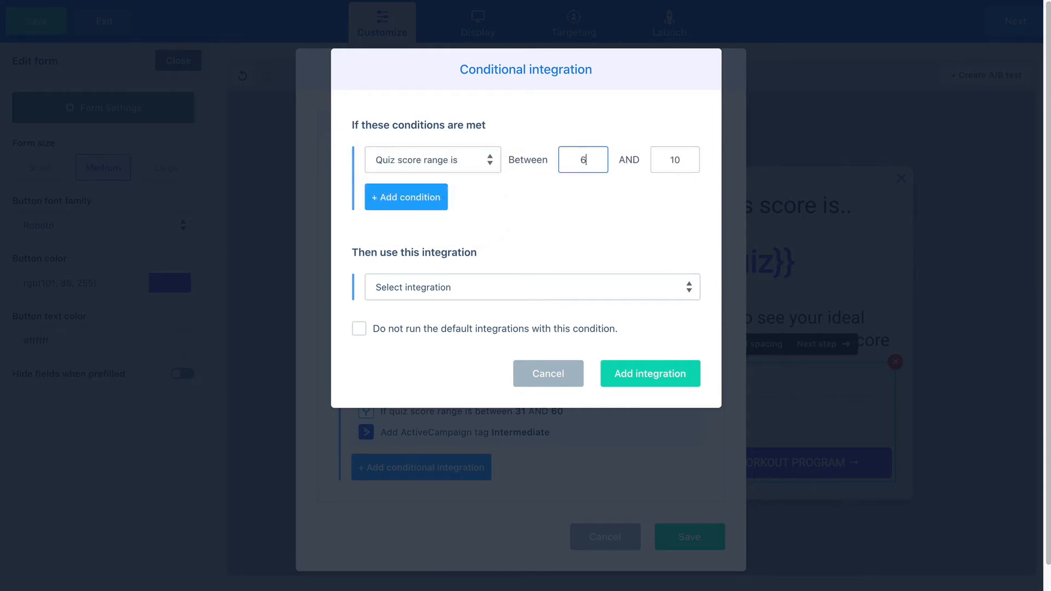
pyautogui.write('61')
pyautogui.doubleClick(675, 153)
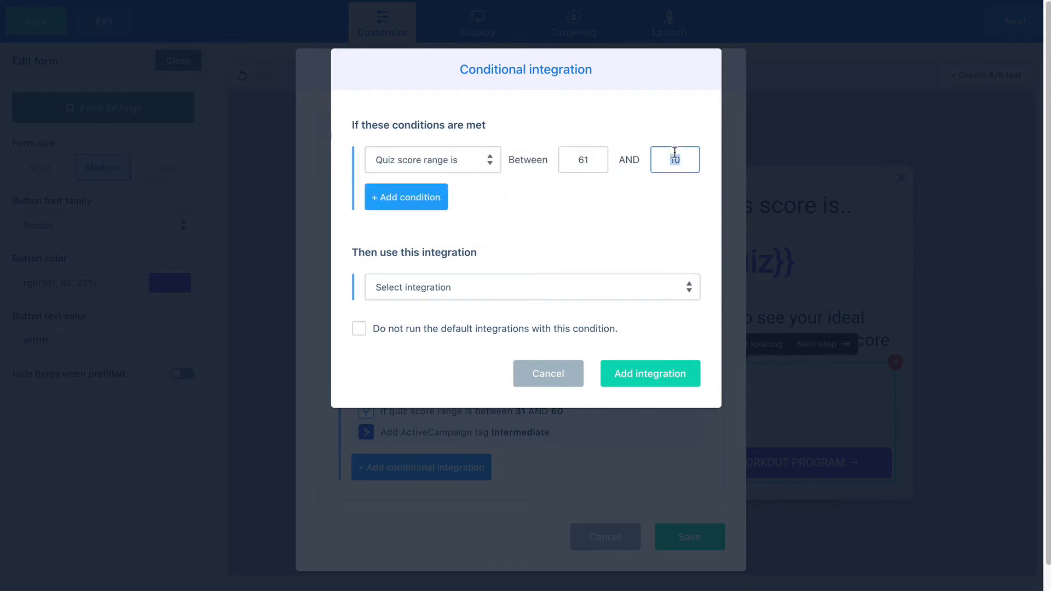
pyautogui.write('90')
# Step: Have the 61 to 90 condition add the new tag "Advanced" through ActiveCampaign account #1, and add the integration
pyautogui.click(447, 294)
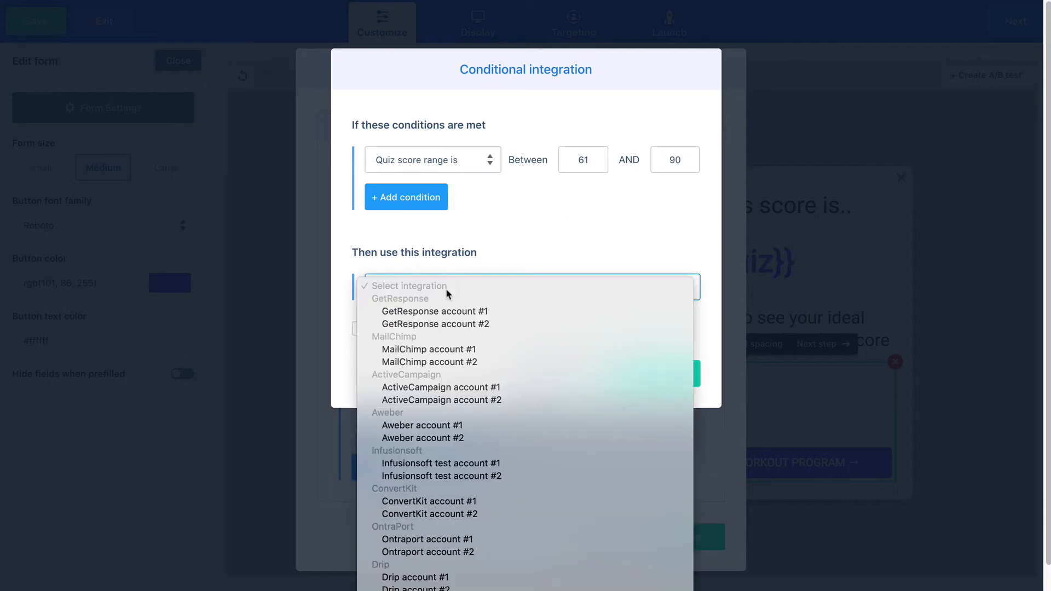
pyautogui.click(470, 388)
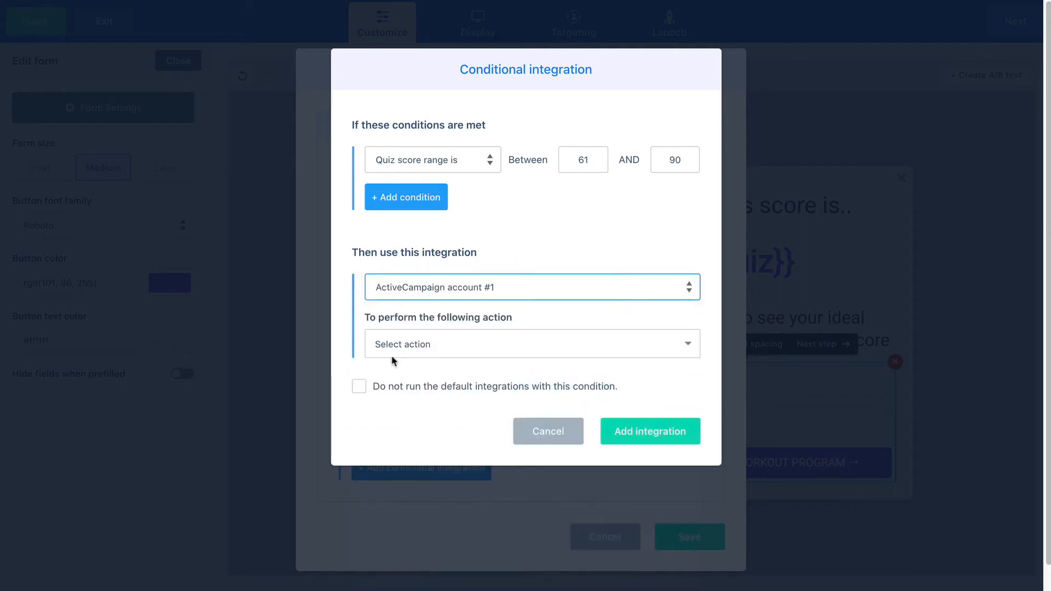
pyautogui.click(407, 347)
pyautogui.click(422, 431)
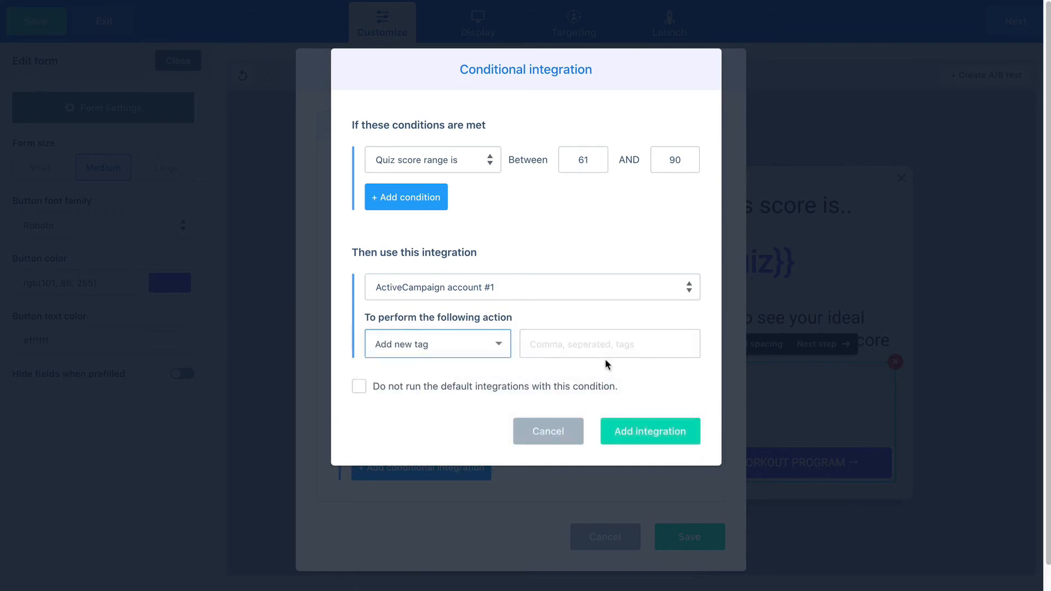
pyautogui.click(580, 342)
pyautogui.write('Advanced')
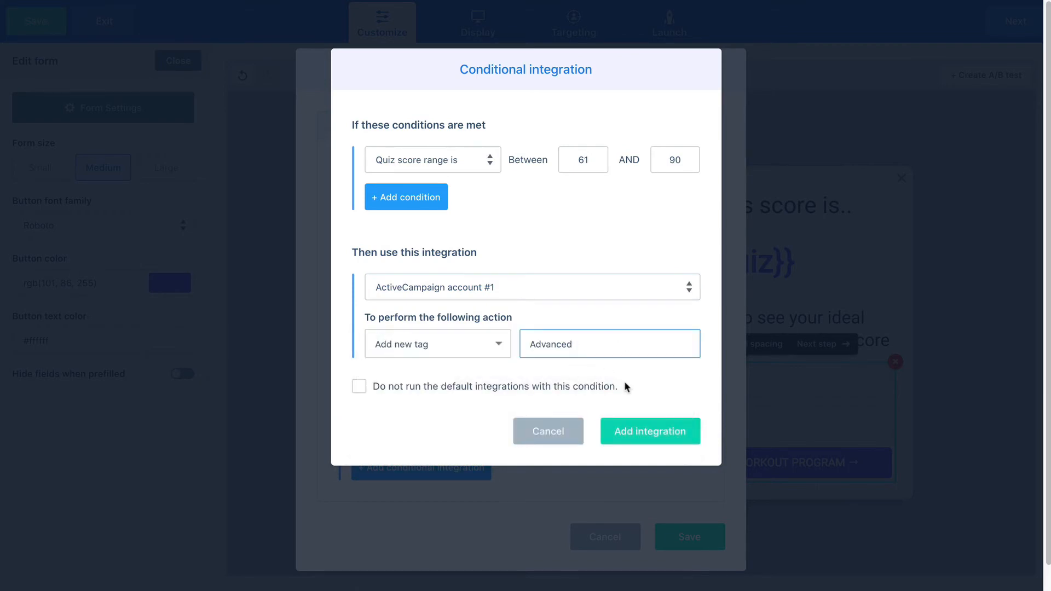
pyautogui.click(650, 431)
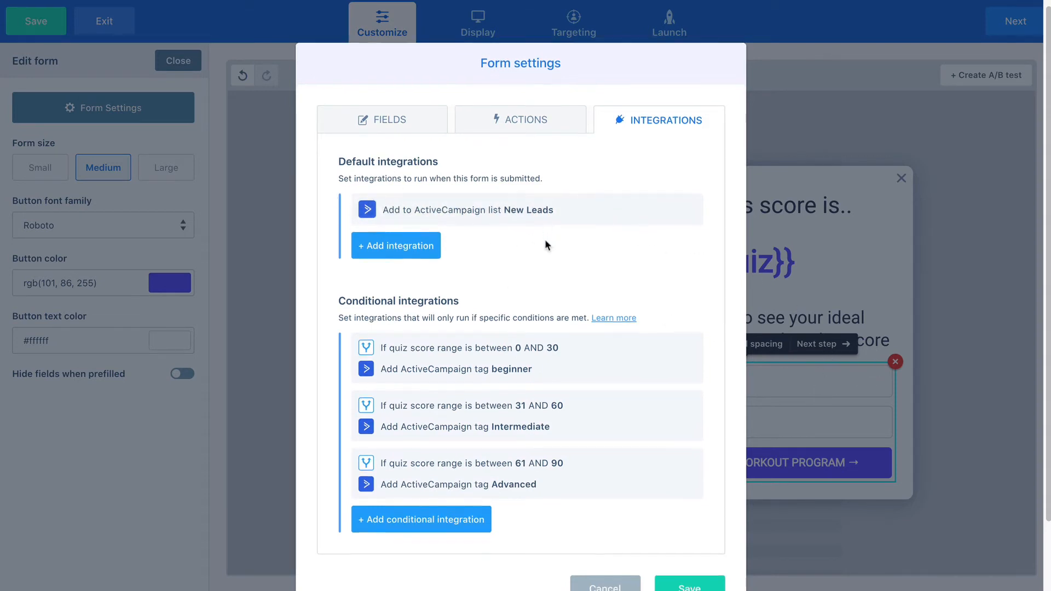
pyautogui.scroll(-1, 545, 245)
pyautogui.moveTo(392, 336)
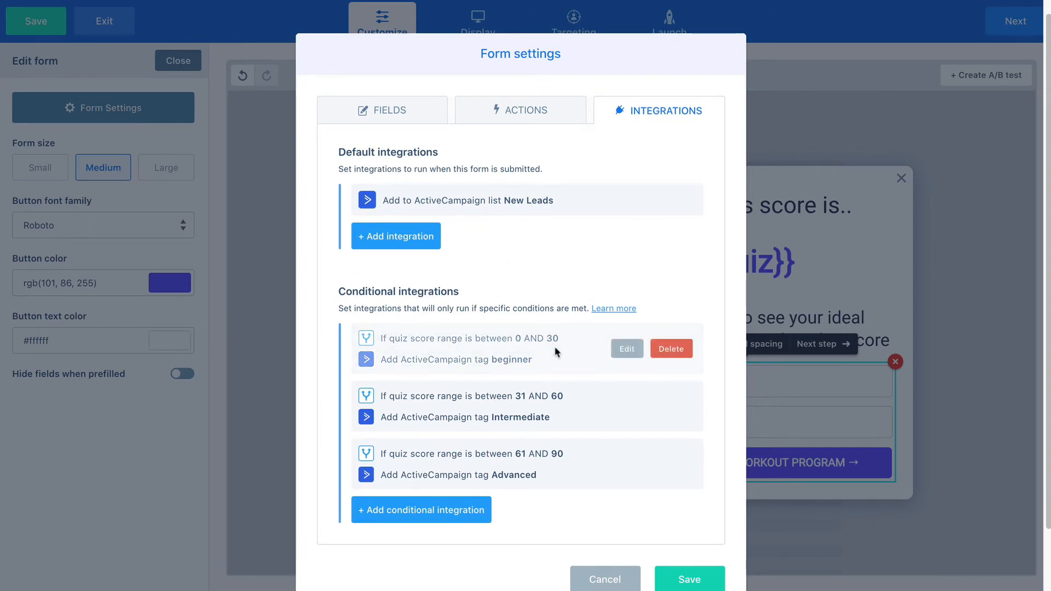
pyautogui.moveTo(511, 417)
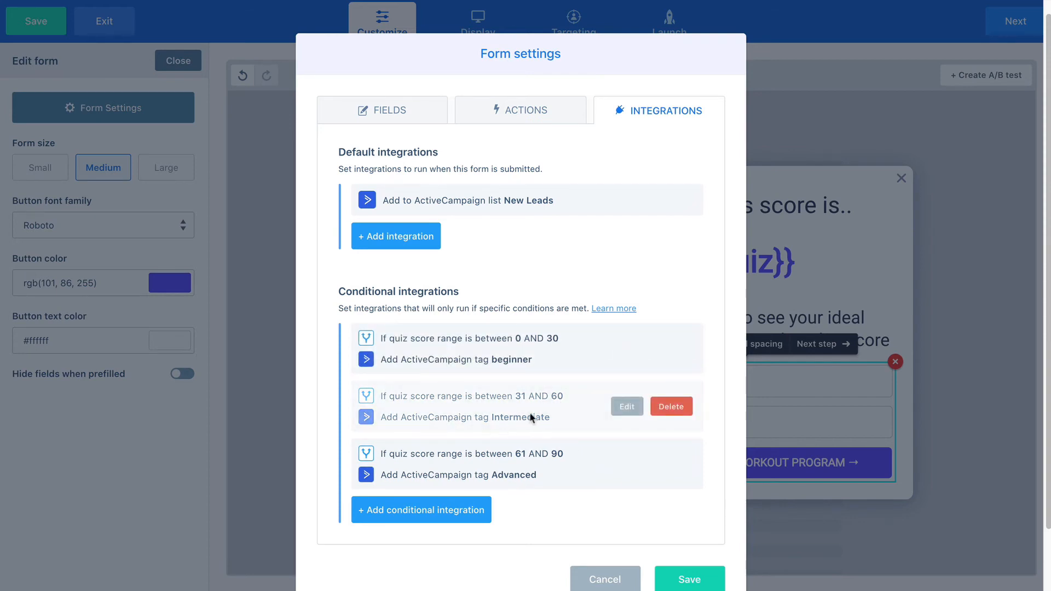
pyautogui.moveTo(412, 449)
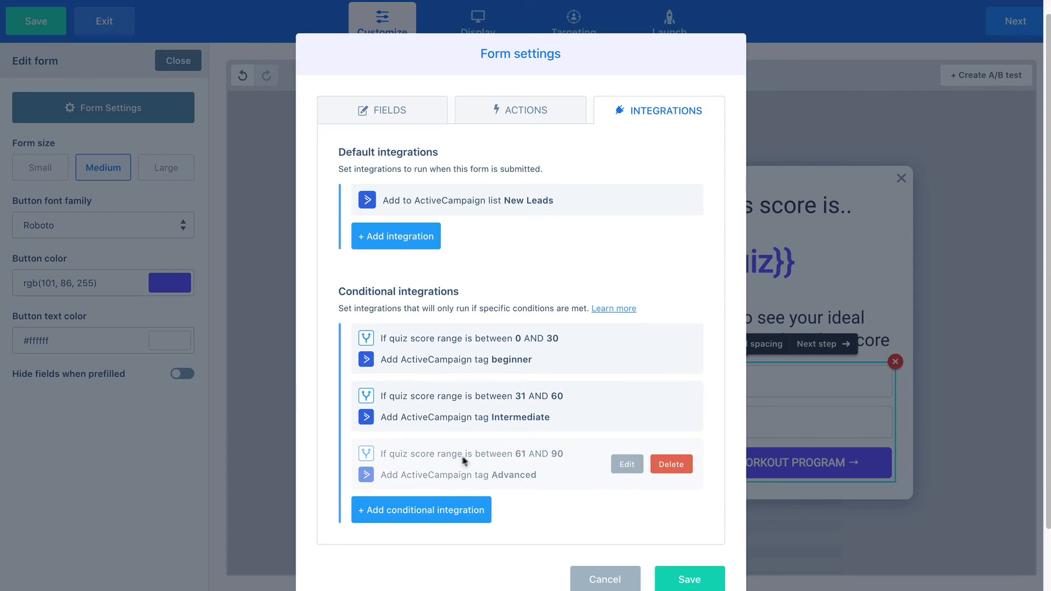